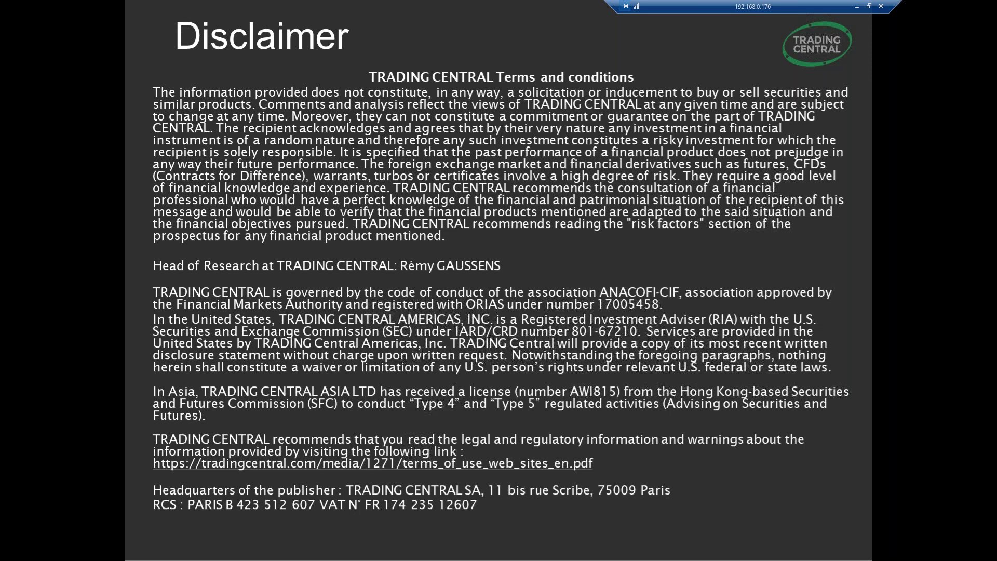
# Advance through the Trading Central Plugin, YouTube video and Live Demo MT4 slides.
pyautogui.press('Right')
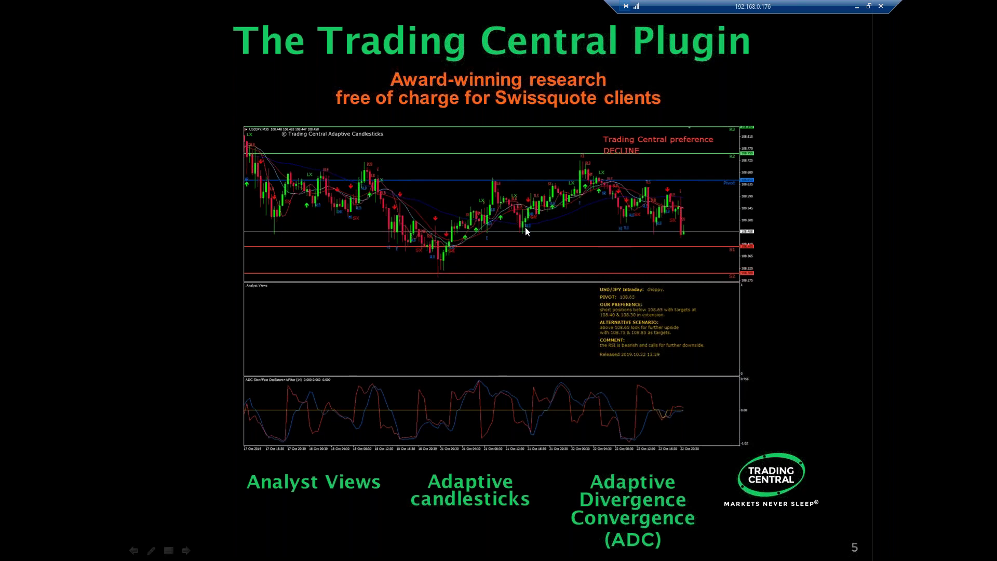
pyautogui.press('Right')
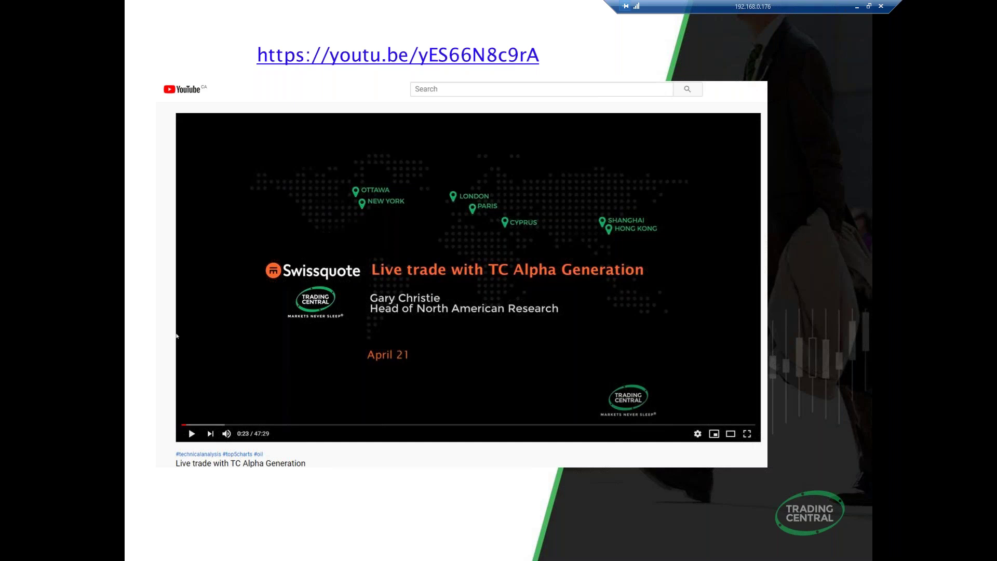
pyautogui.press('Right')
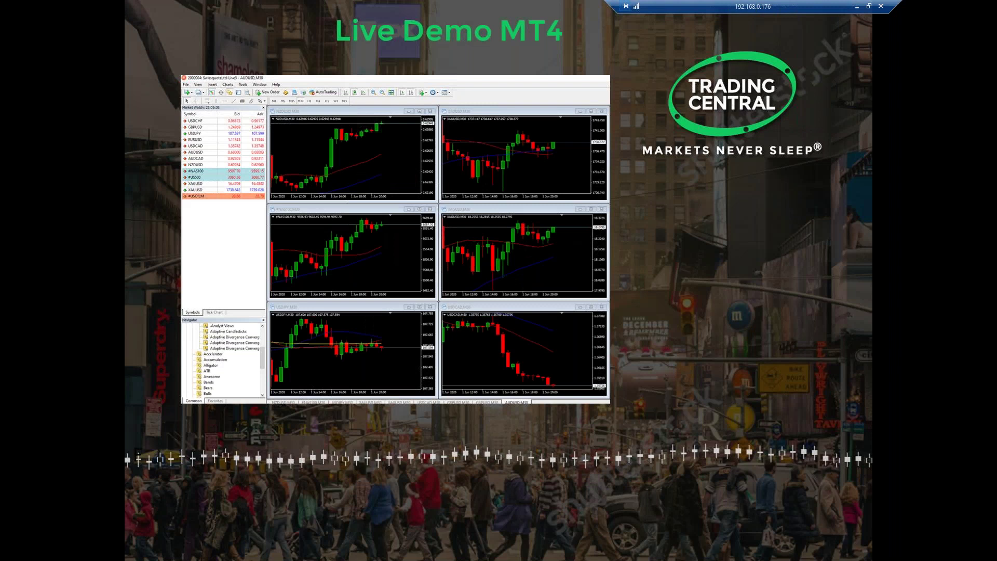
# End the slide show and switch to the Swissquote homepage in Chrome.
pyautogui.click(684, 199)
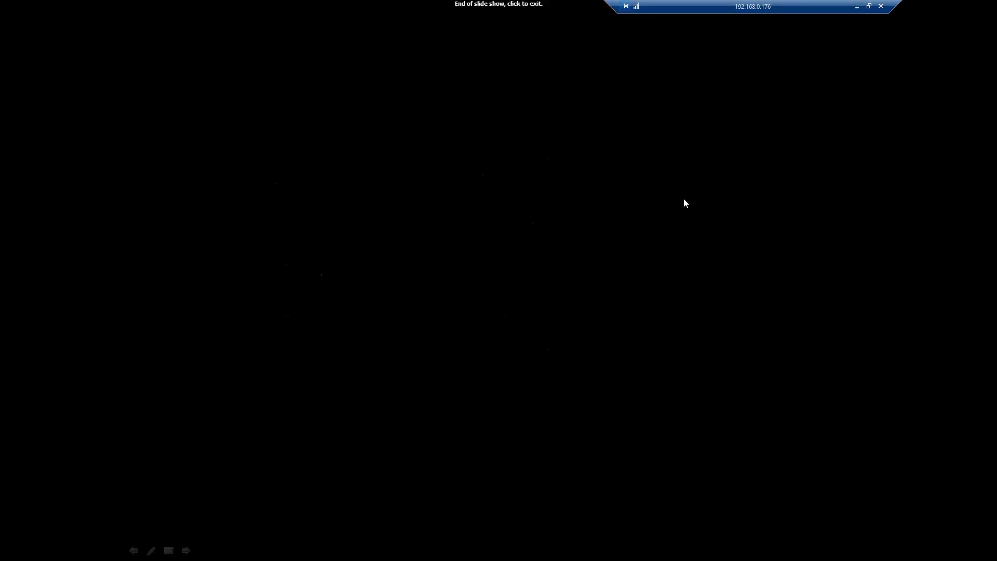
pyautogui.click(645, 172)
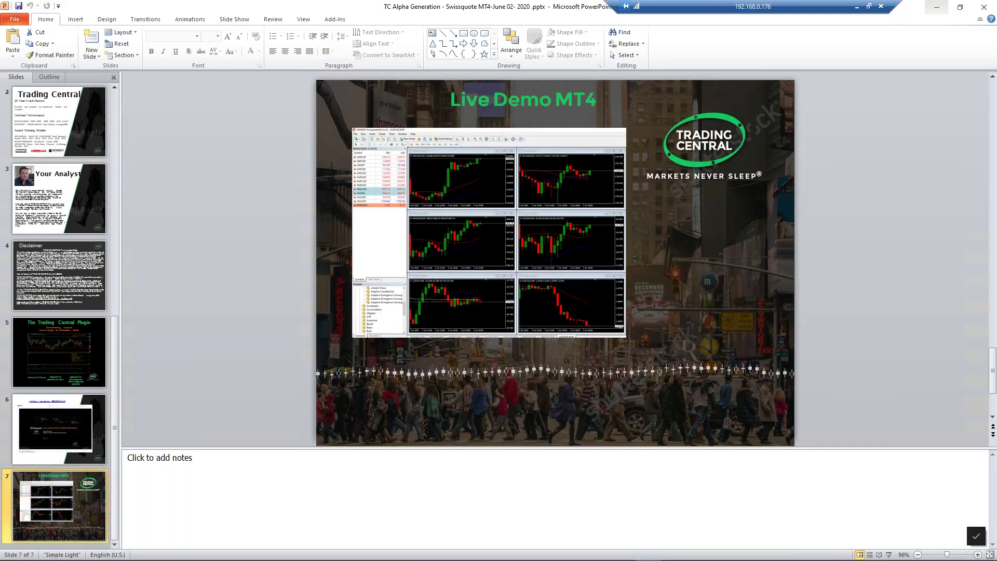
pyautogui.hotkey('alt', 'Tab')
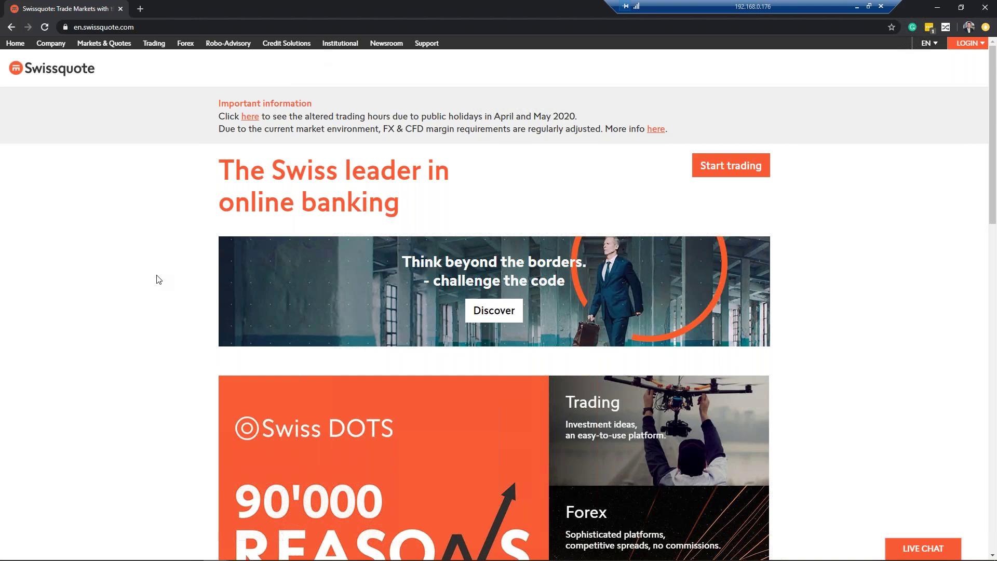
# Go from Swissquote's Forex section via Platforms to the Trading Central page.
pyautogui.click(189, 46)
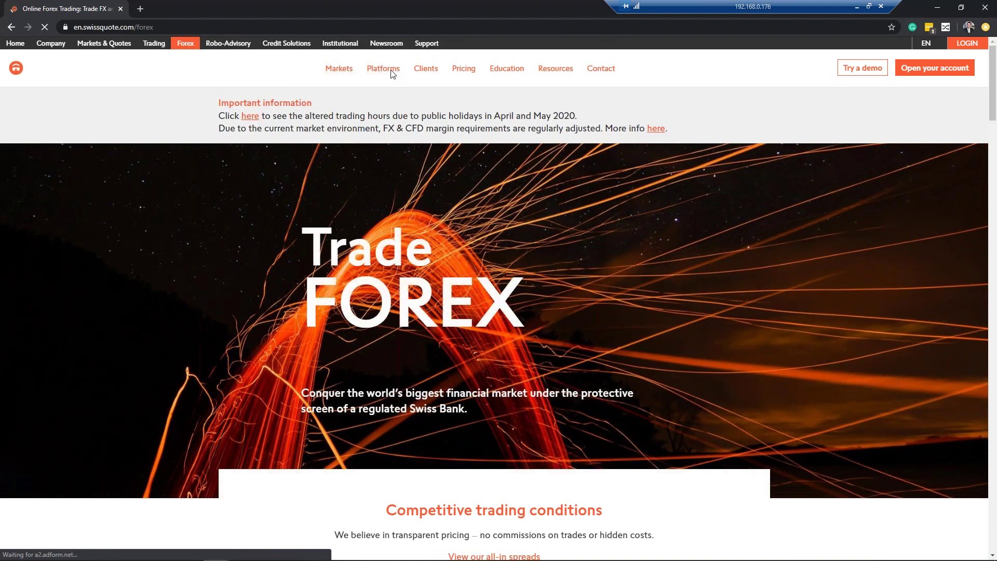
pyautogui.moveTo(383, 68)
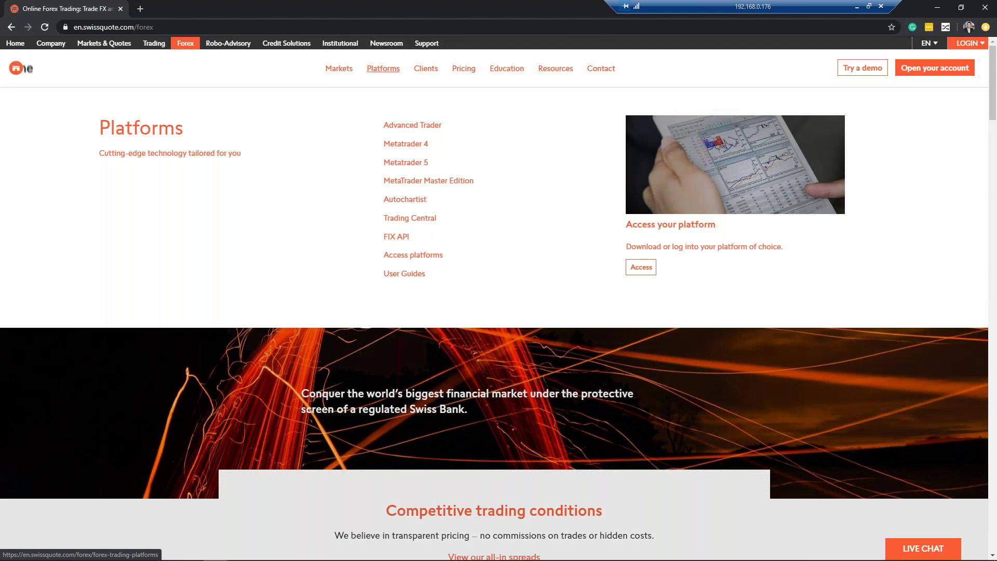
pyautogui.click(425, 222)
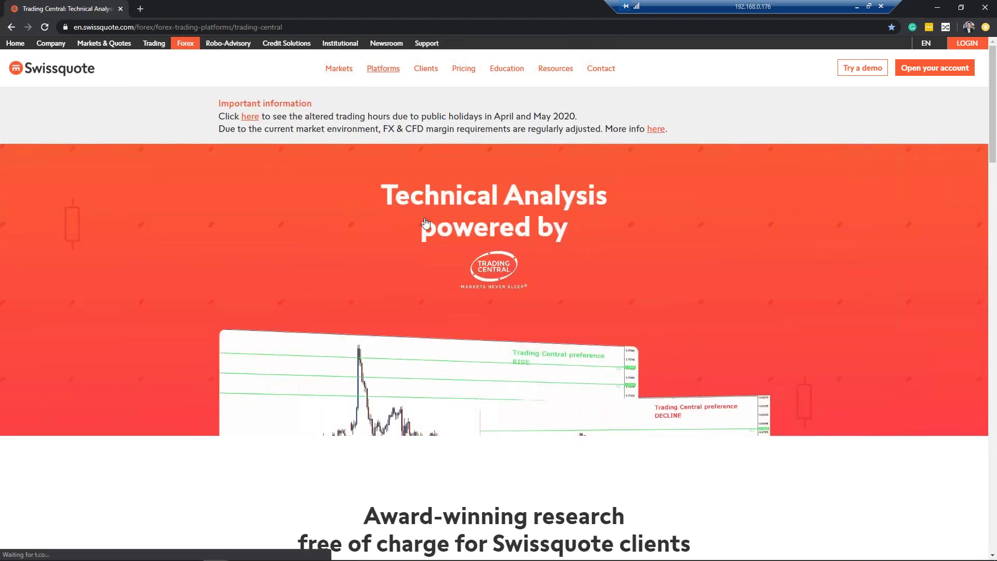
# Scroll to the Trading Central plugin section and follow its Download link.
pyautogui.scroll(-3, 578, 336)
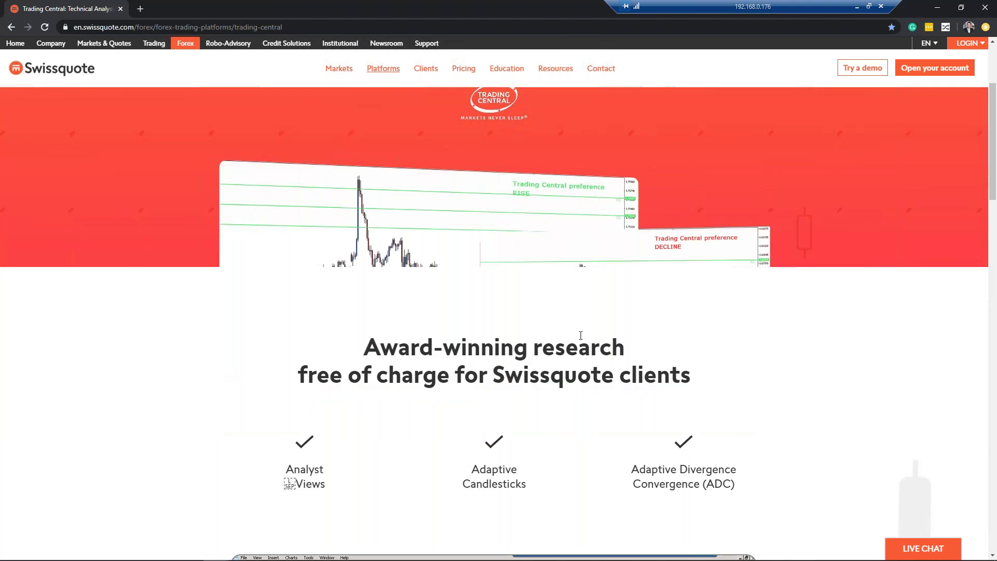
pyautogui.scroll(-1, 580, 336)
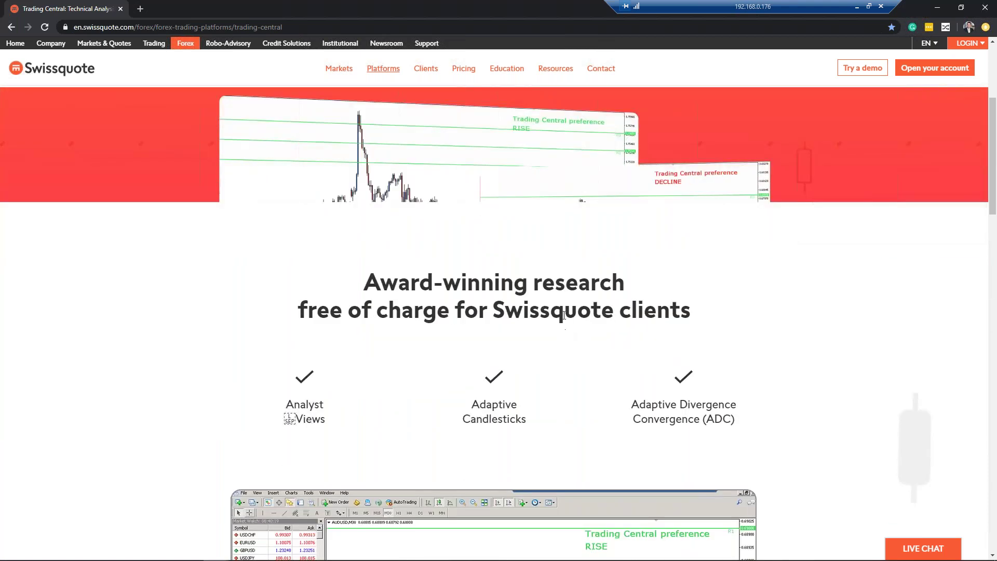
pyautogui.scroll(-3, 559, 363)
pyautogui.scroll(-4, 560, 367)
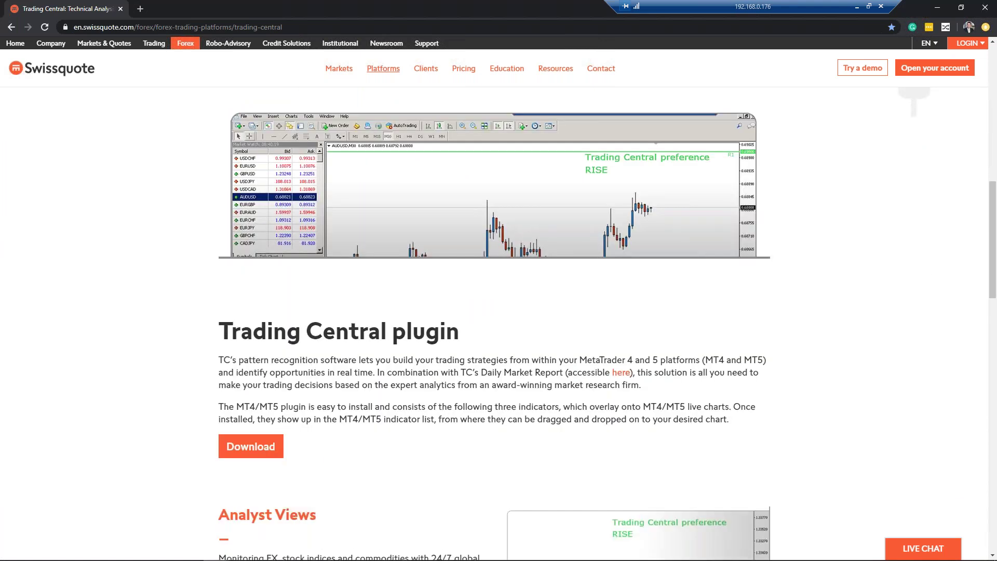
pyautogui.scroll(-5, 556, 363)
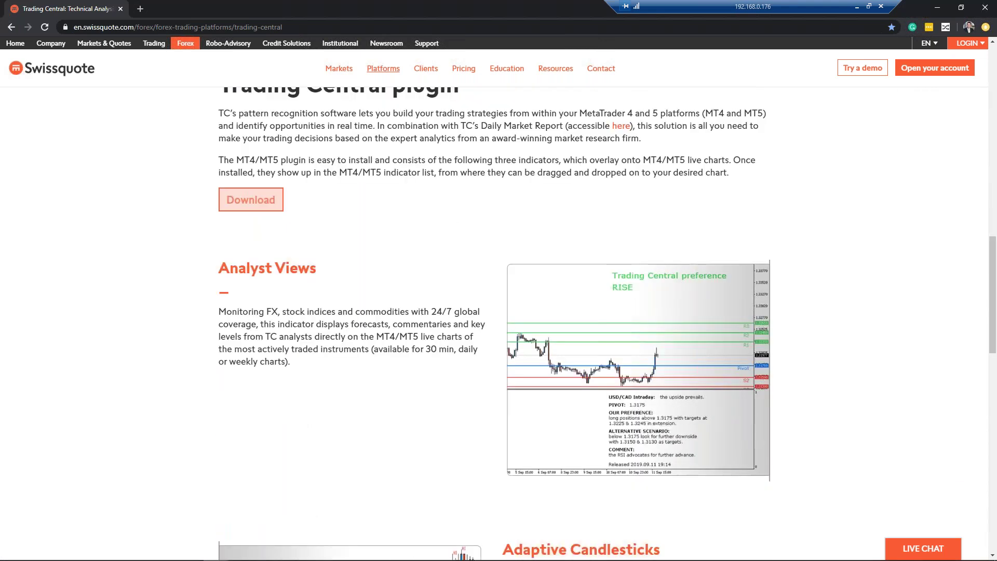
pyautogui.scroll(2, 249, 289)
pyautogui.click(249, 289)
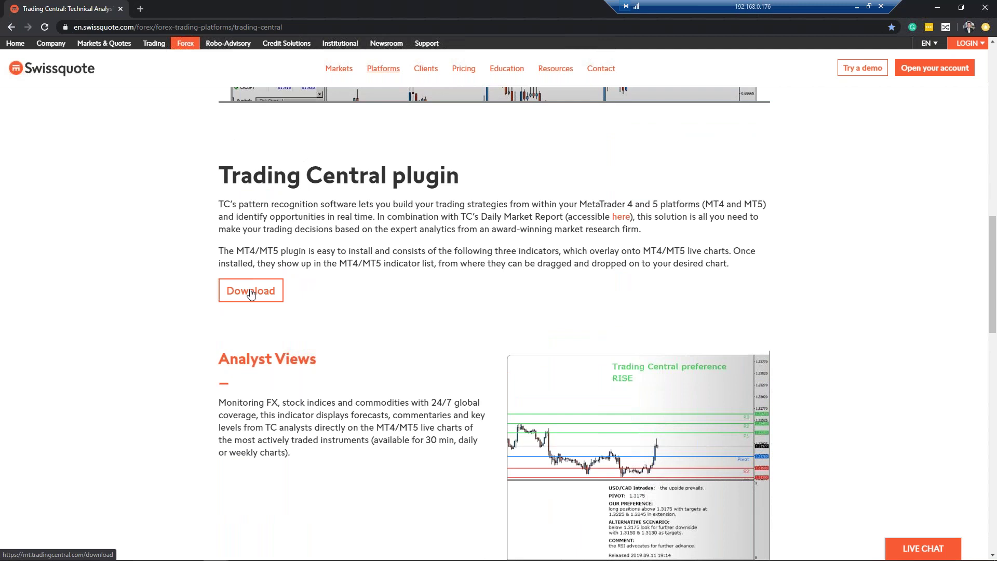
pyautogui.scroll(1, 424, 368)
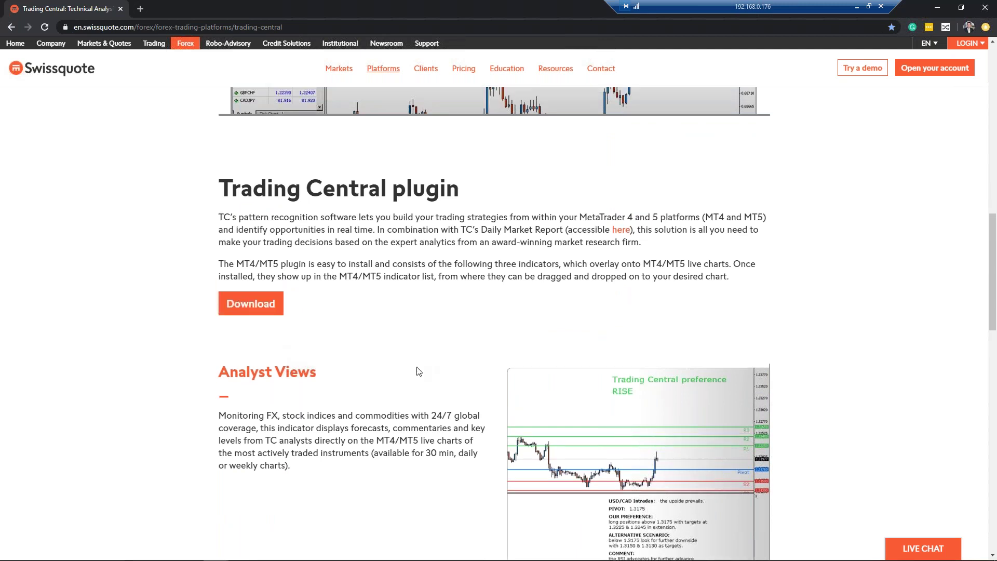
pyautogui.scroll(-5, 423, 368)
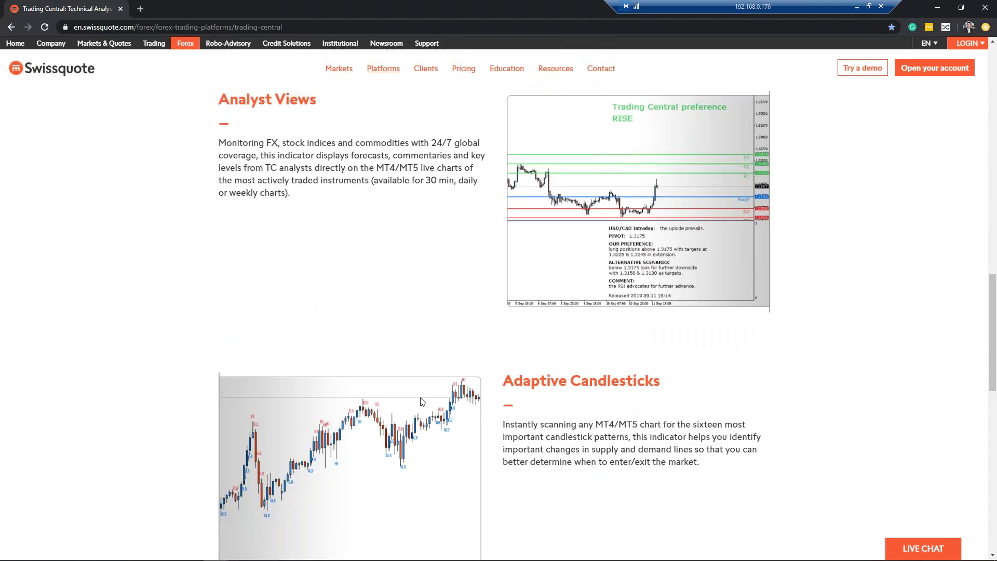
pyautogui.scroll(-5, 423, 401)
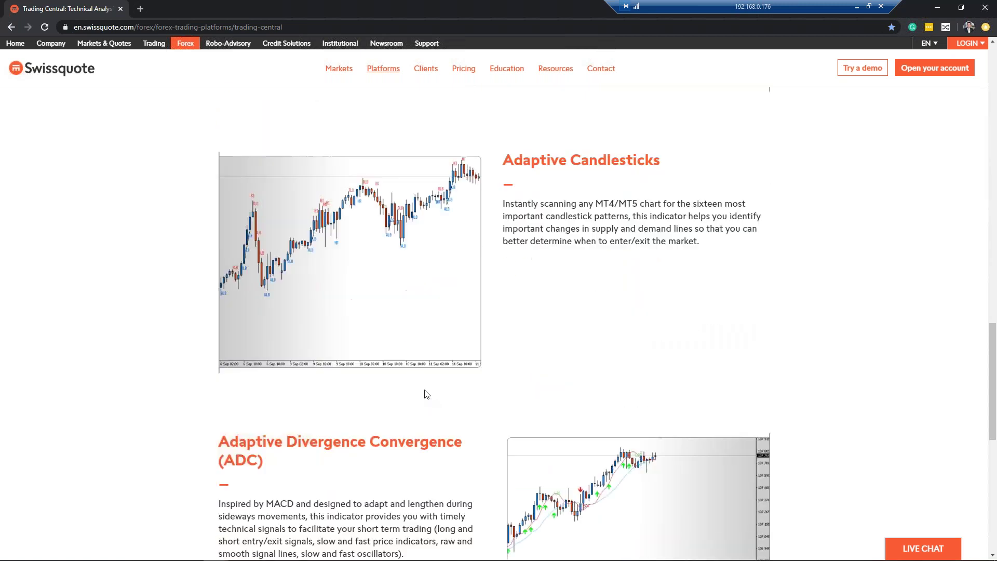
pyautogui.scroll(-4, 456, 364)
pyautogui.scroll(4, 458, 365)
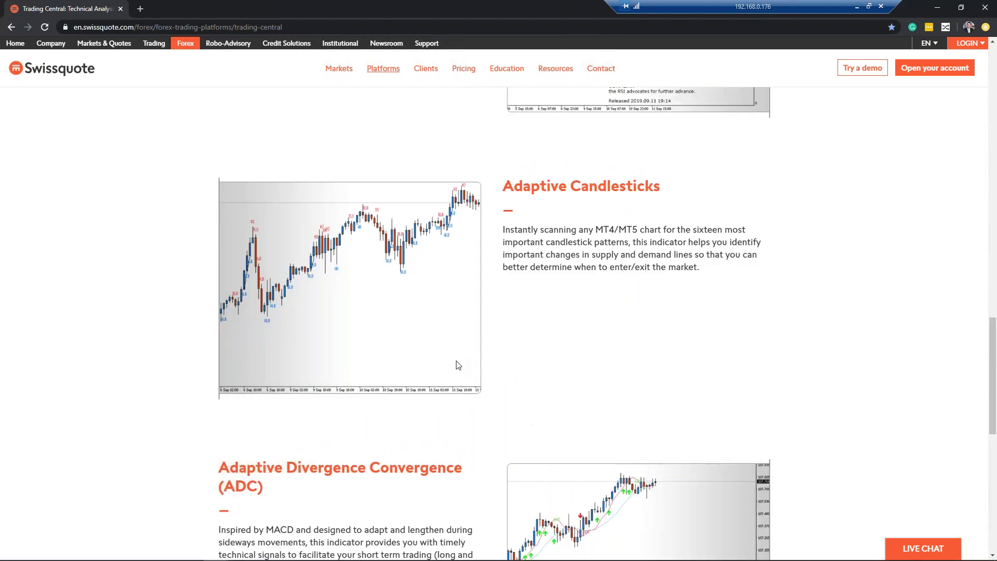
pyautogui.scroll(8, 458, 365)
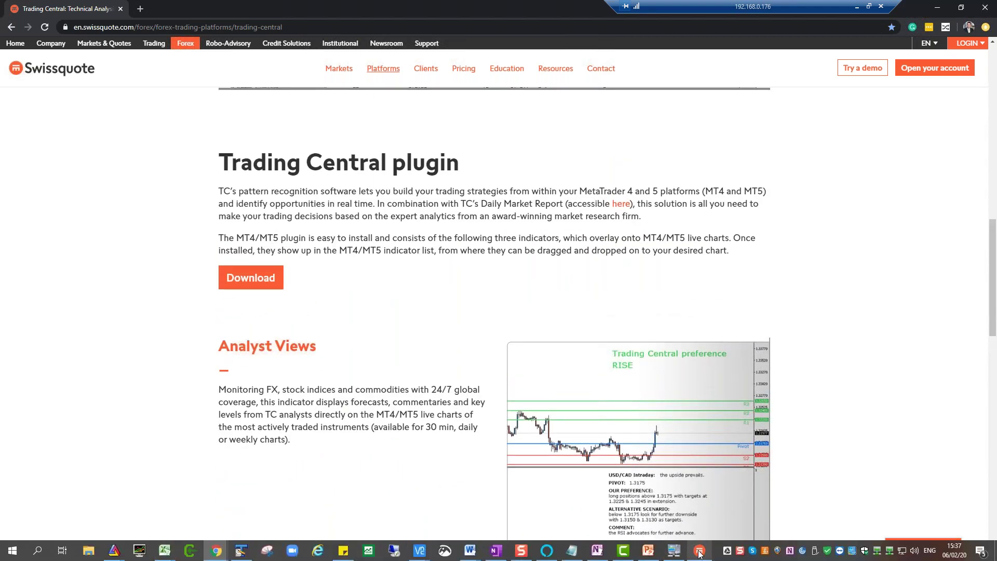
# Bring up MetaTrader 4, select the EURUSD M30 chart, and right-click #US500 in Market Watch.
pyautogui.click(693, 460)
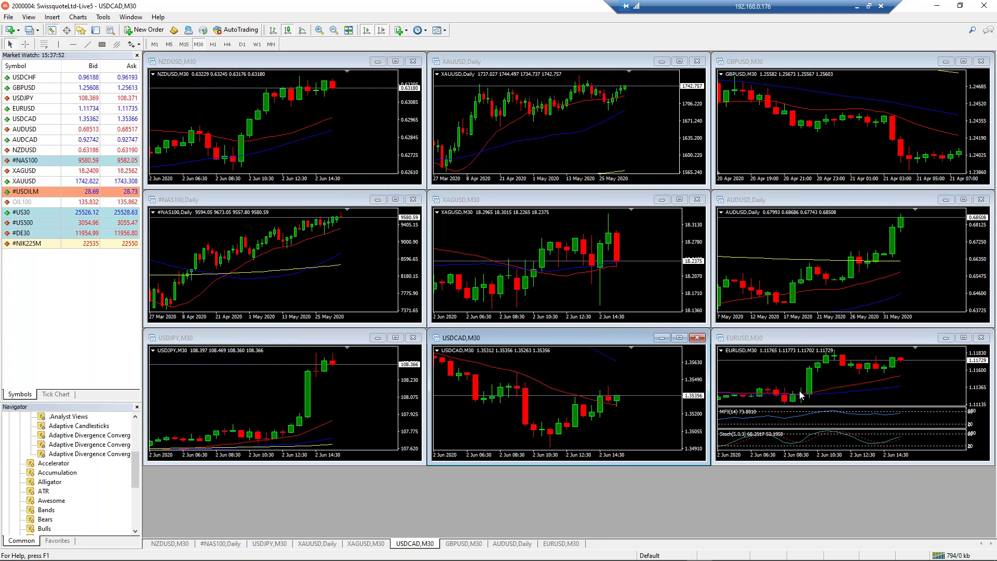
pyautogui.click(890, 378)
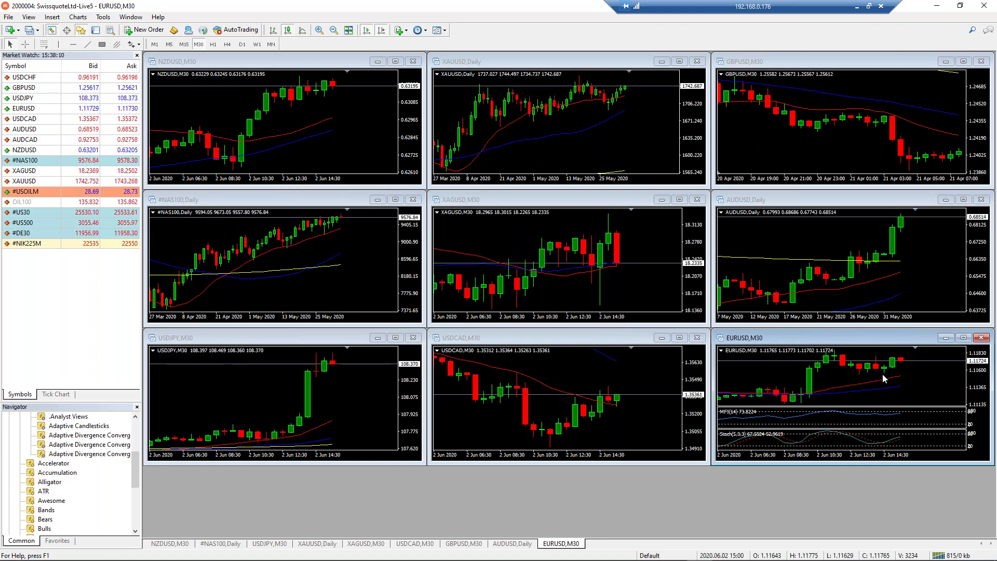
pyautogui.click(32, 223)
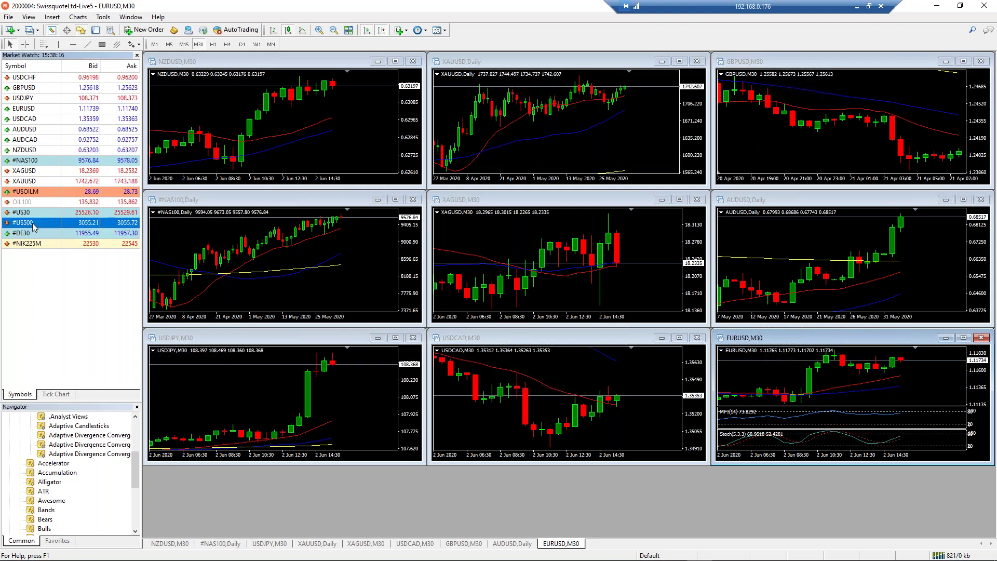
pyautogui.rightClick(33, 224)
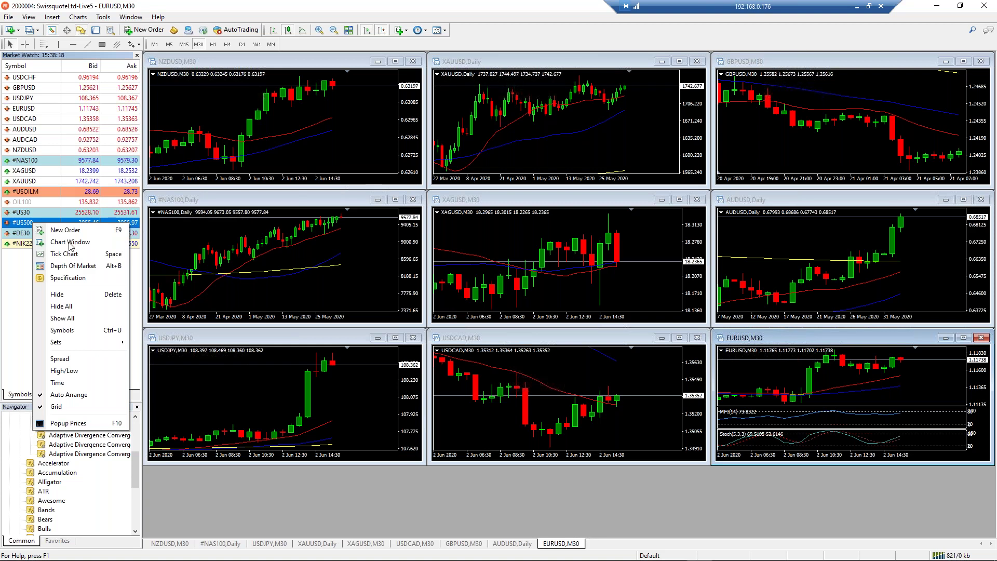
# Open a #US500 M30 chart window and drag it back to view older bars.
pyautogui.click(70, 242)
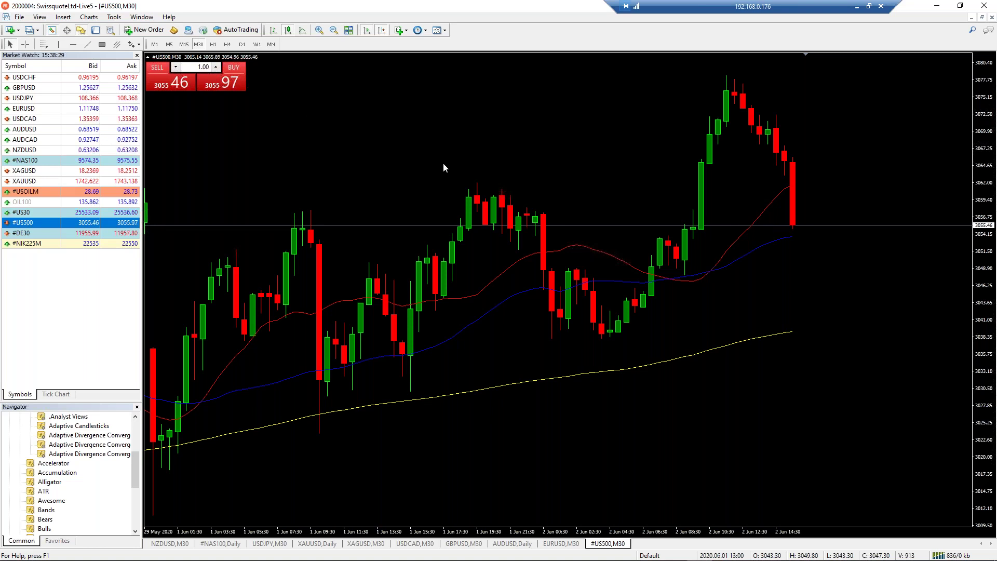
pyautogui.hscroll(-3, 444, 163)
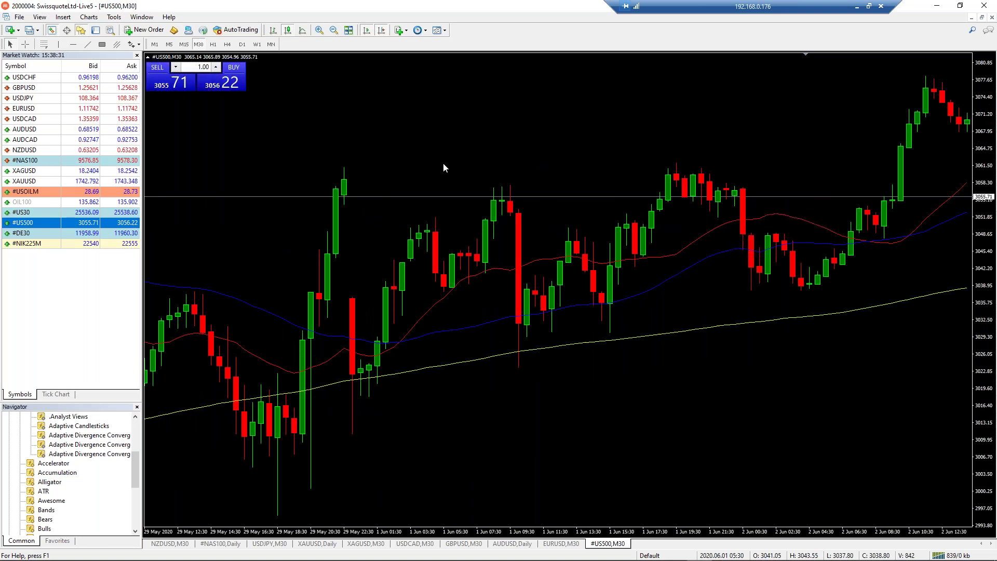
pyautogui.hscroll(3, 443, 163)
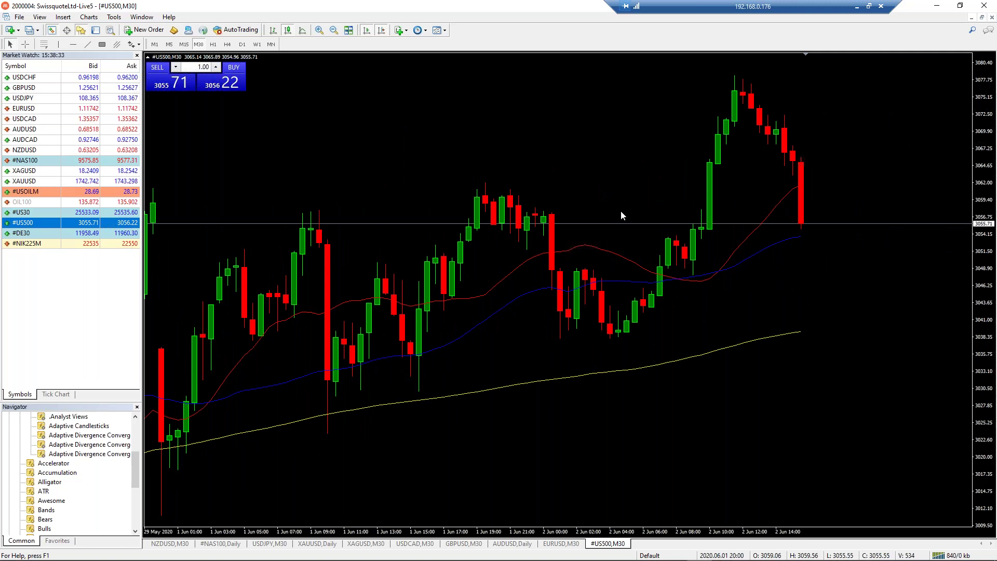
pyautogui.moveTo(675, 207); pyautogui.dragTo(428, 111)
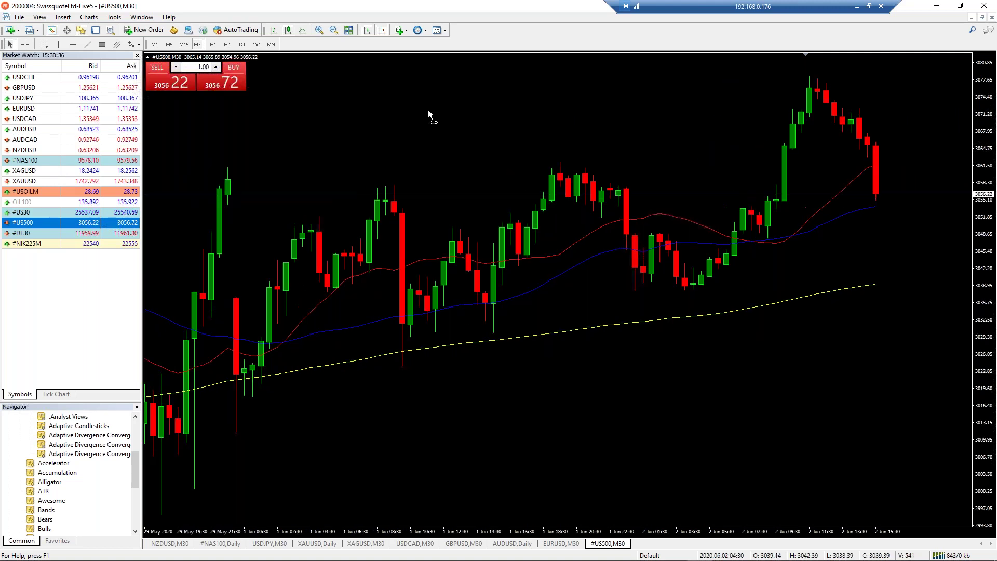
pyautogui.click(256, 45)
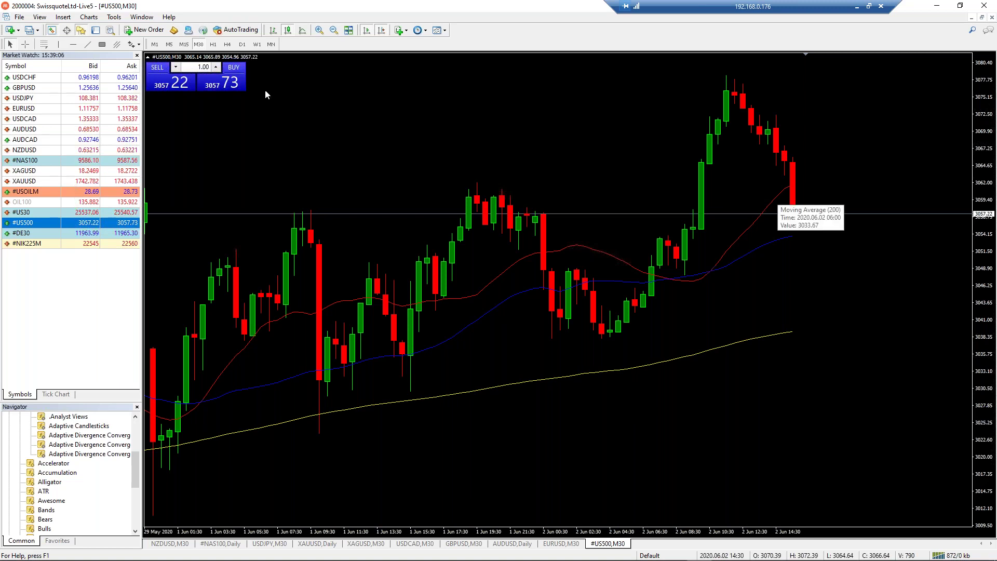
# Switch the #US500 chart to daily bars and scroll through recent history.
pyautogui.click(244, 45)
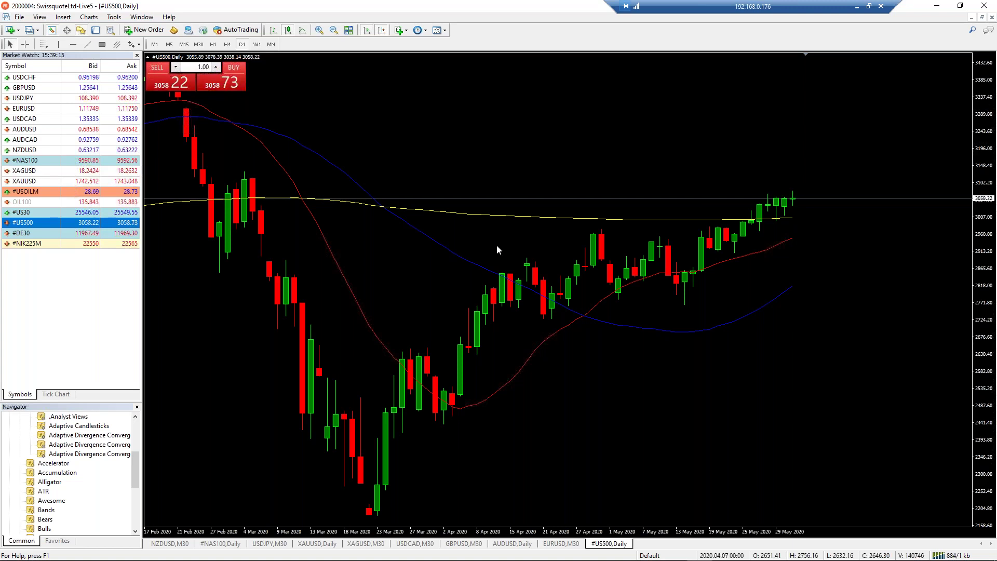
pyautogui.moveTo(524, 241); pyautogui.dragTo(578, 274)
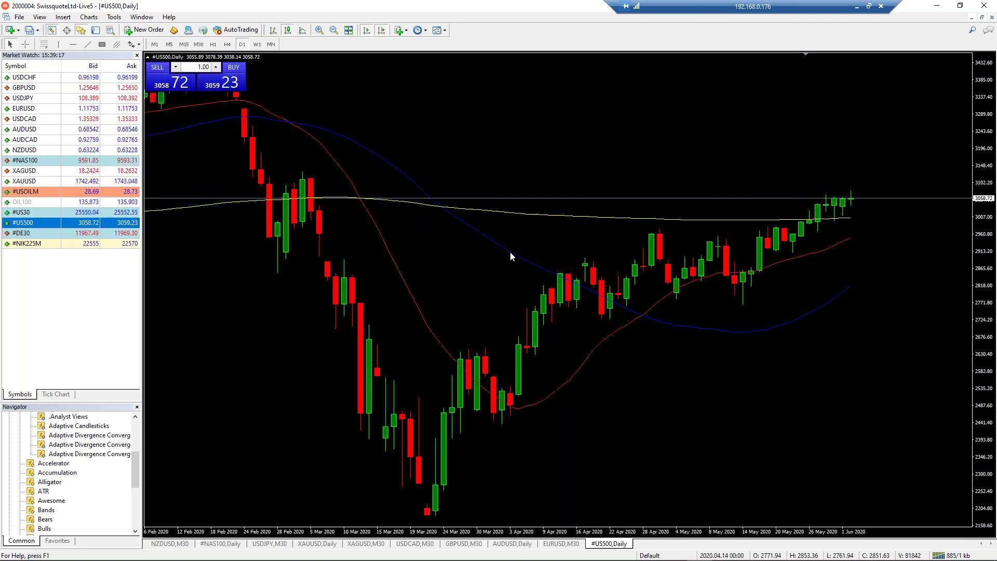
pyautogui.hscroll(-5, 557, 250)
pyautogui.hscroll(8, 553, 250)
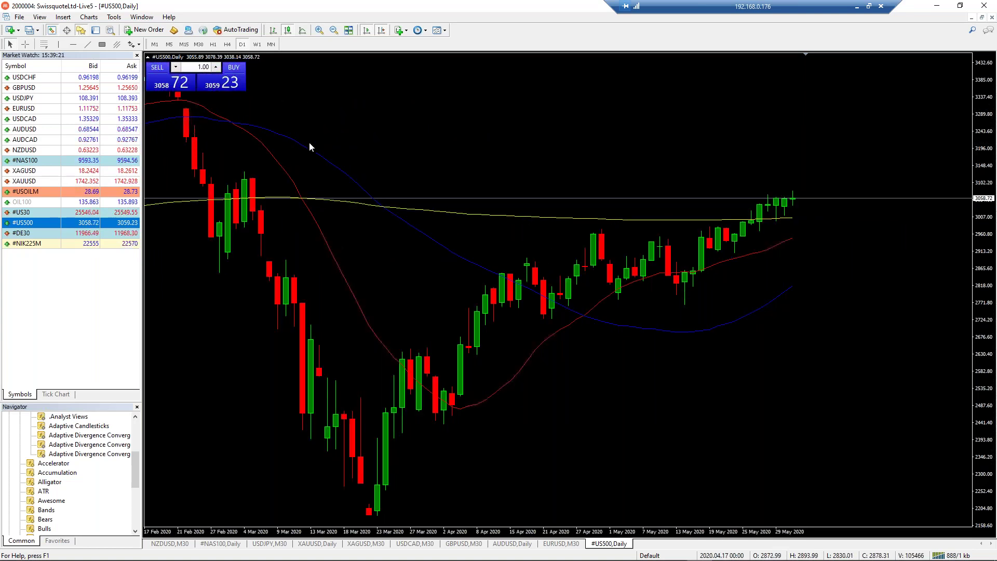
pyautogui.hscroll(-3, 334, 138)
pyautogui.hscroll(3, 334, 139)
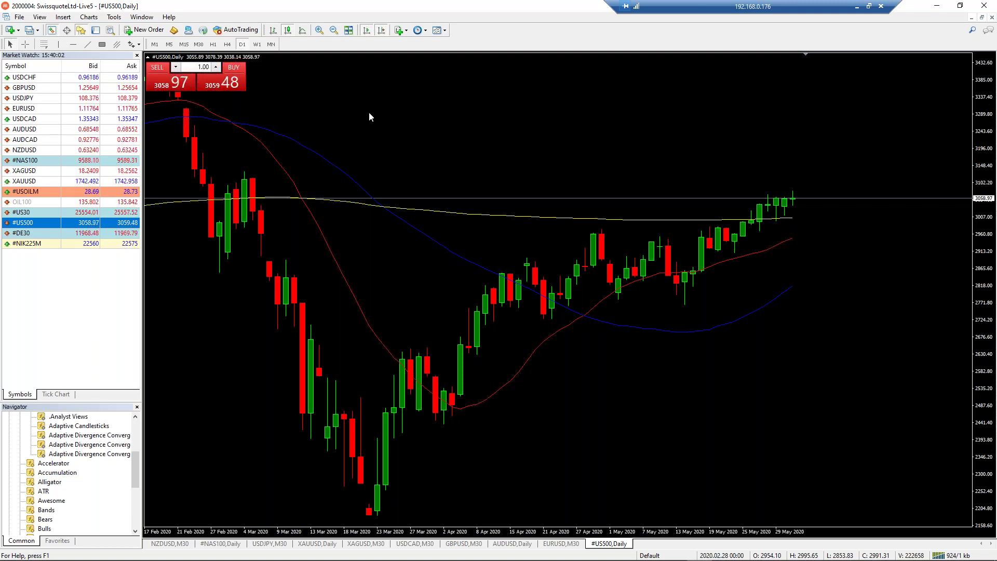
pyautogui.moveTo(733, 224)
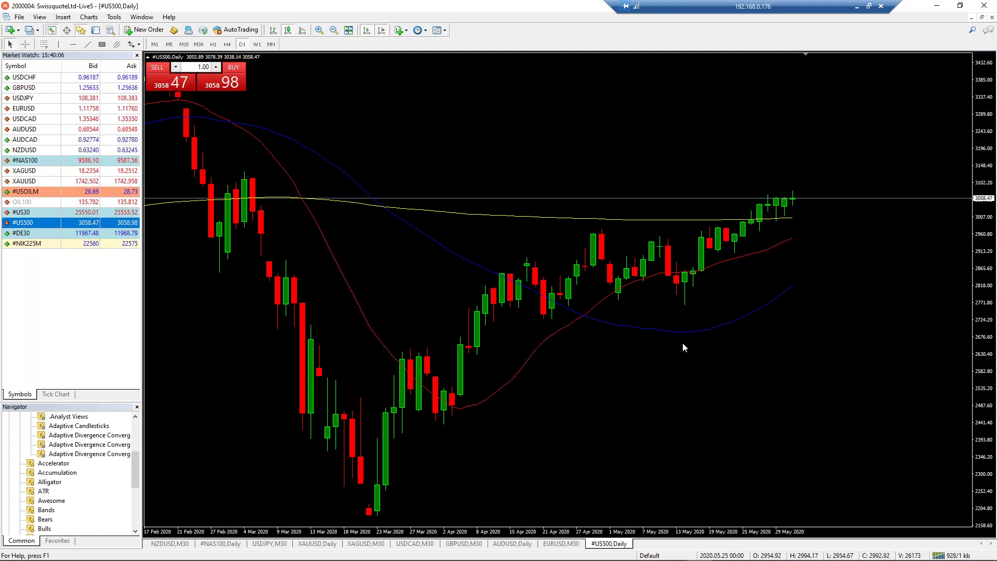
pyautogui.hscroll(-1, 682, 340)
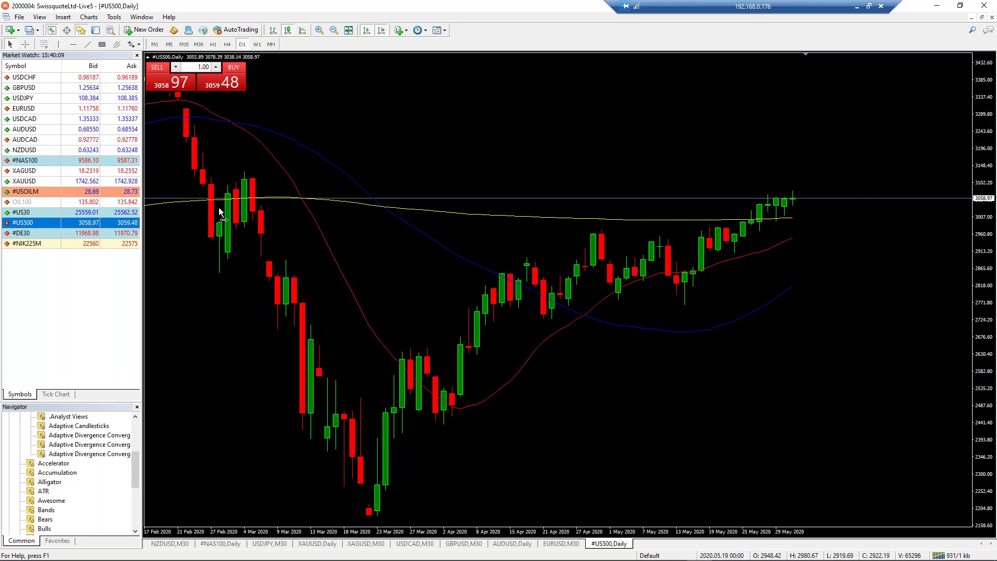
# Draw a blue rectangle around the latest few daily candles near 3058.
pyautogui.click(102, 46)
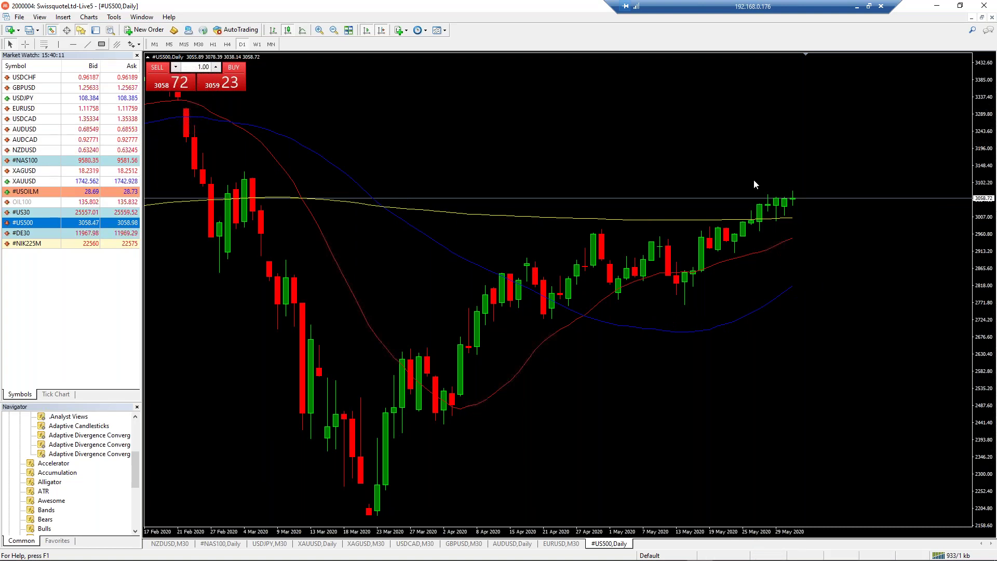
pyautogui.moveTo(751, 190); pyautogui.dragTo(807, 222)
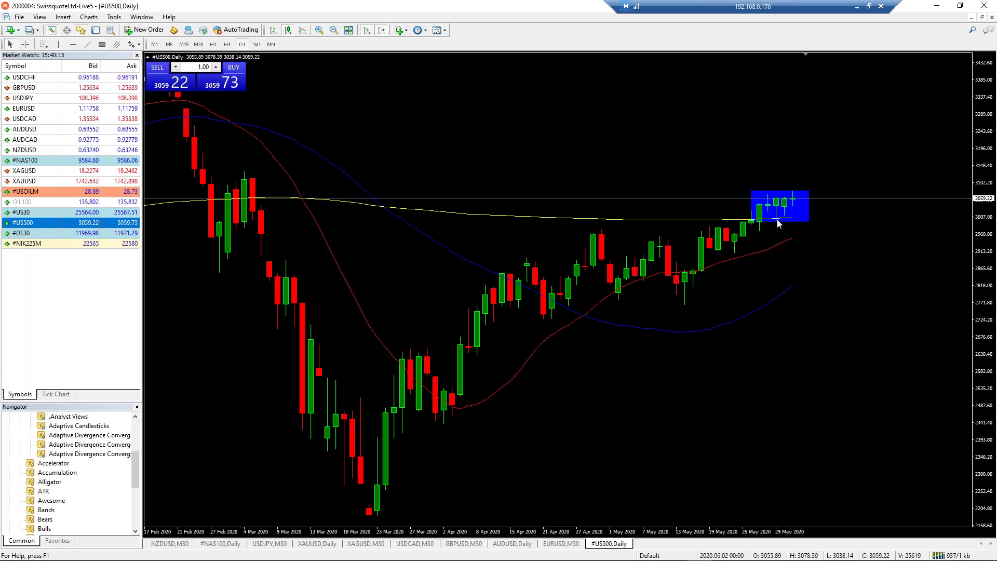
pyautogui.moveTo(780, 221)
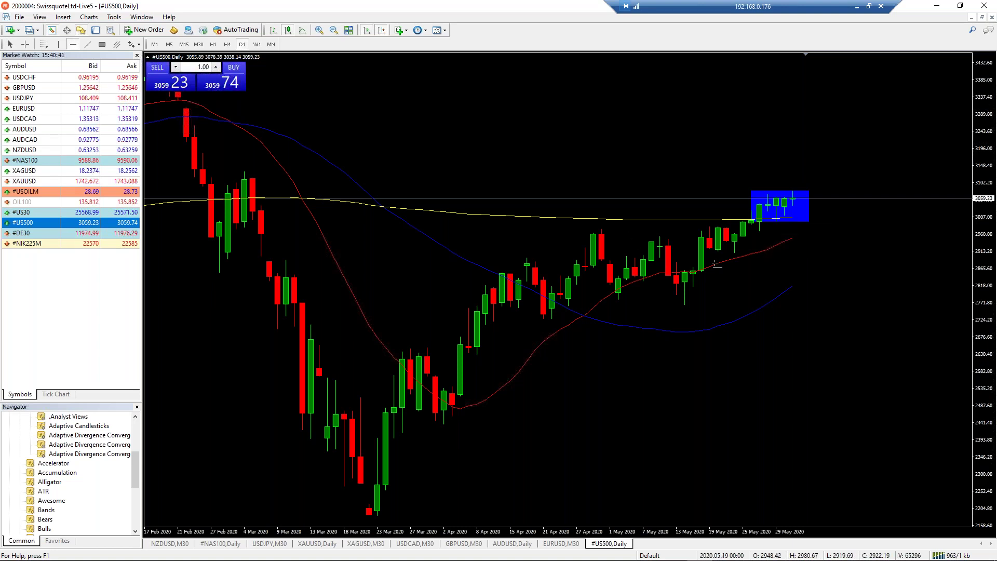
# Place a red horizontal line above recent prices at about 3131.35.
pyautogui.click(294, 171)
pyautogui.moveTo(294, 171); pyautogui.dragTo(295, 171)
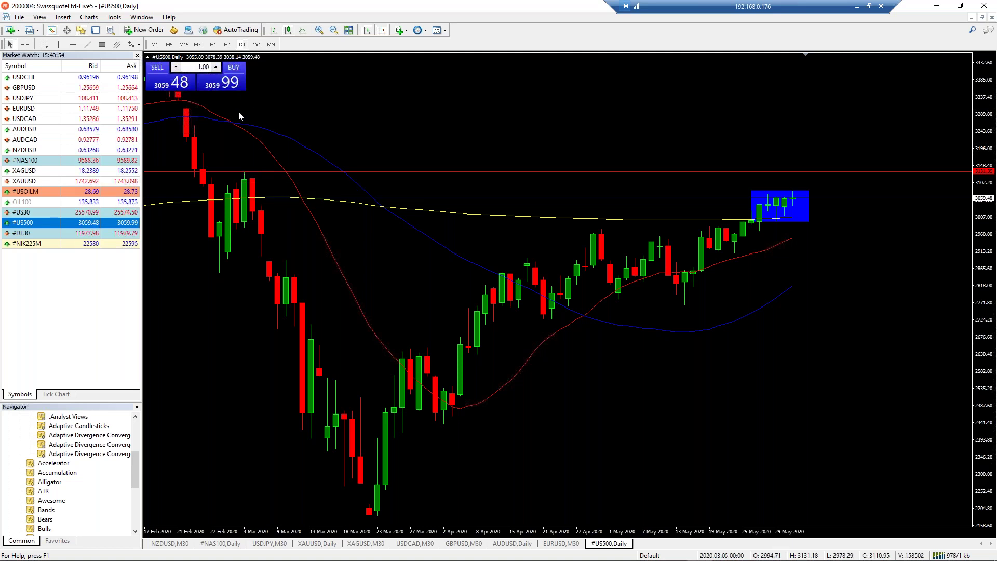
# Draw a second red horizontal line at the February highs, around 3305.
pyautogui.click(73, 45)
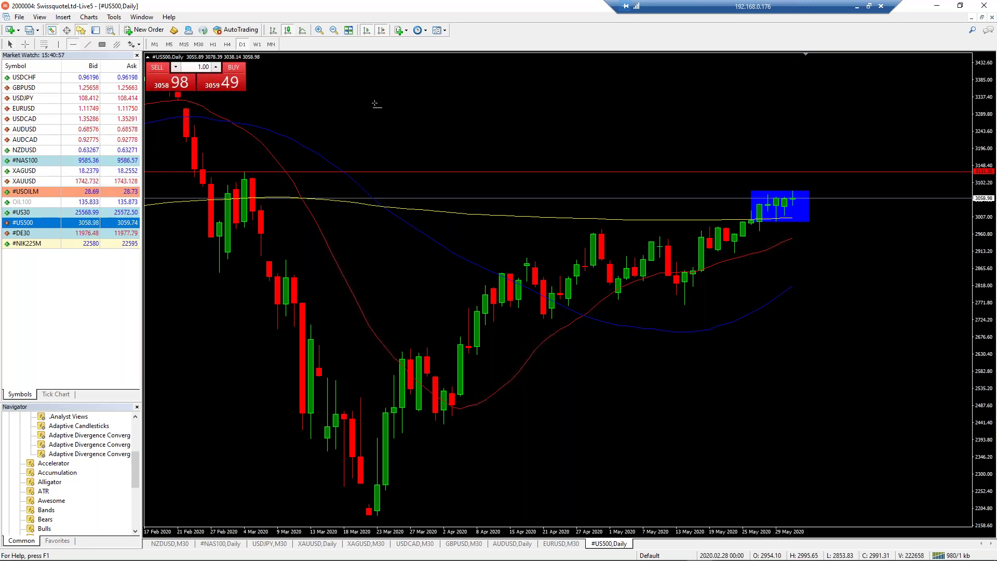
pyautogui.click(187, 109)
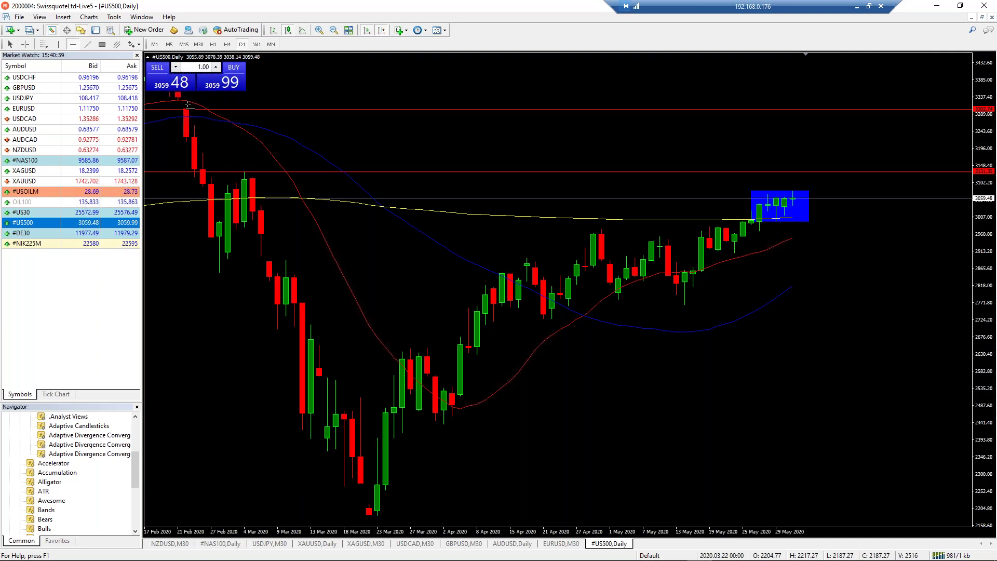
pyautogui.moveTo(188, 109); pyautogui.dragTo(189, 107)
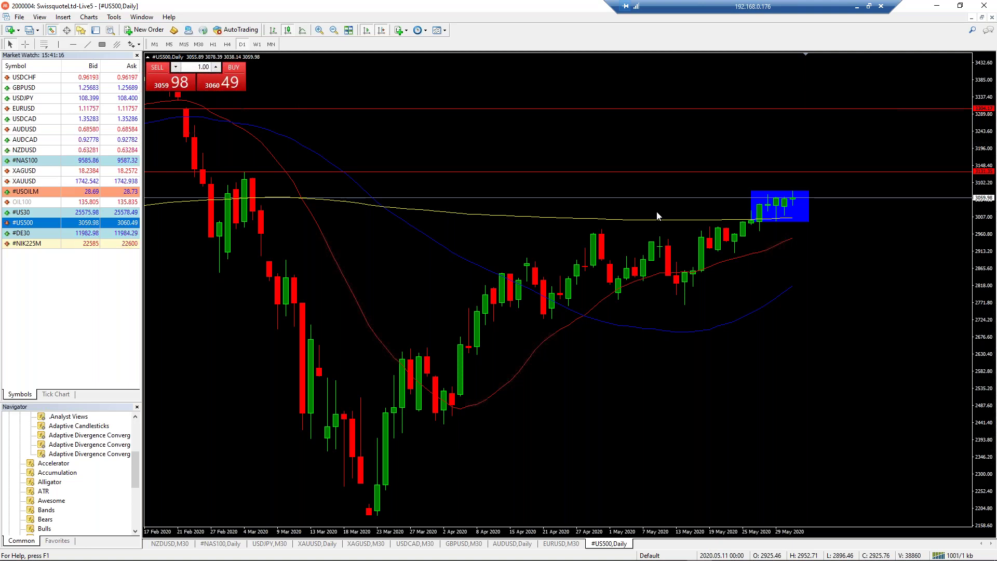
# Draw a larger blue rectangle over the late-April to late-May candles, roughly 2800–2975.
pyautogui.click(102, 44)
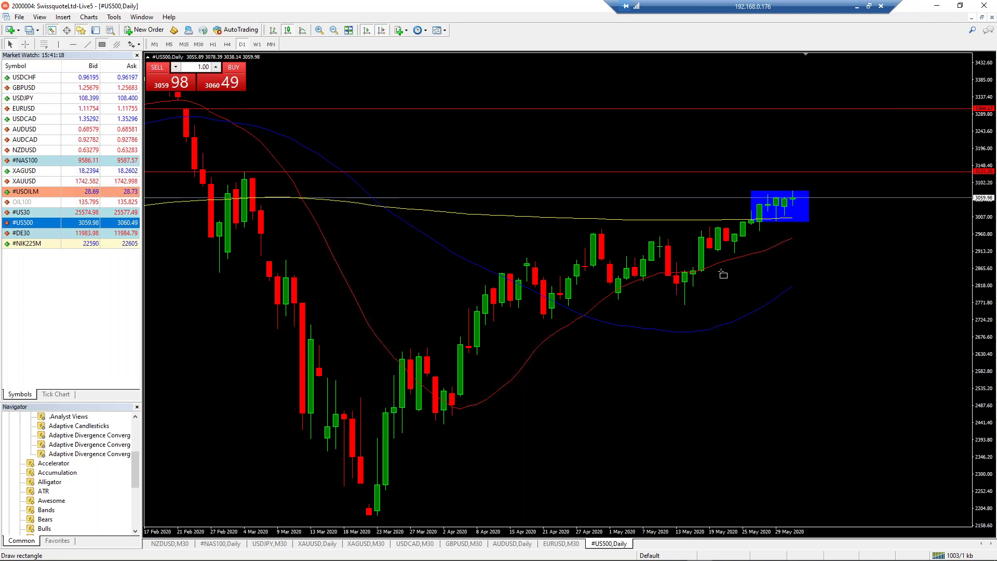
pyautogui.moveTo(568, 226); pyautogui.dragTo(659, 265)
pyautogui.moveTo(744, 287); pyautogui.dragTo(777, 302)
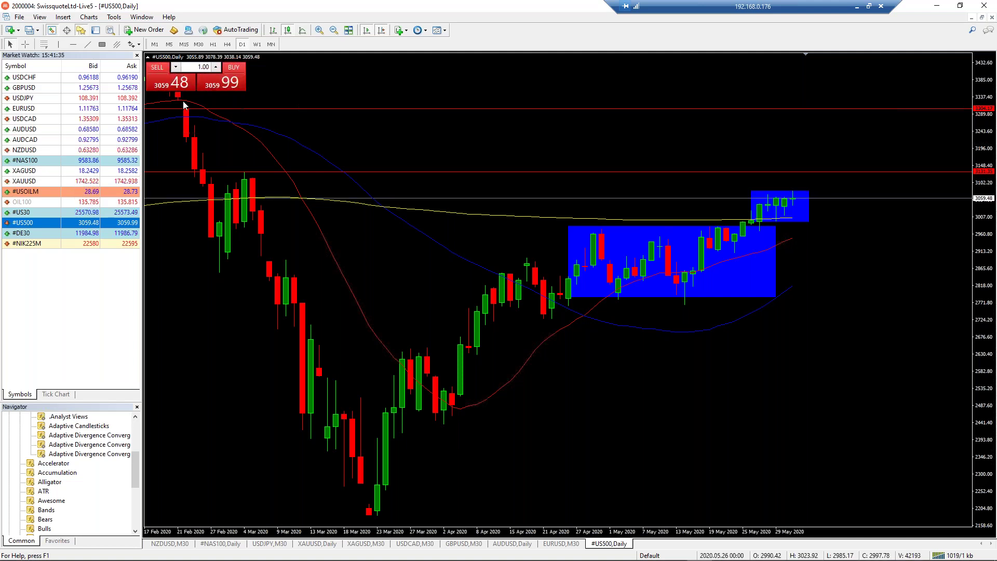
pyautogui.moveTo(791, 239)
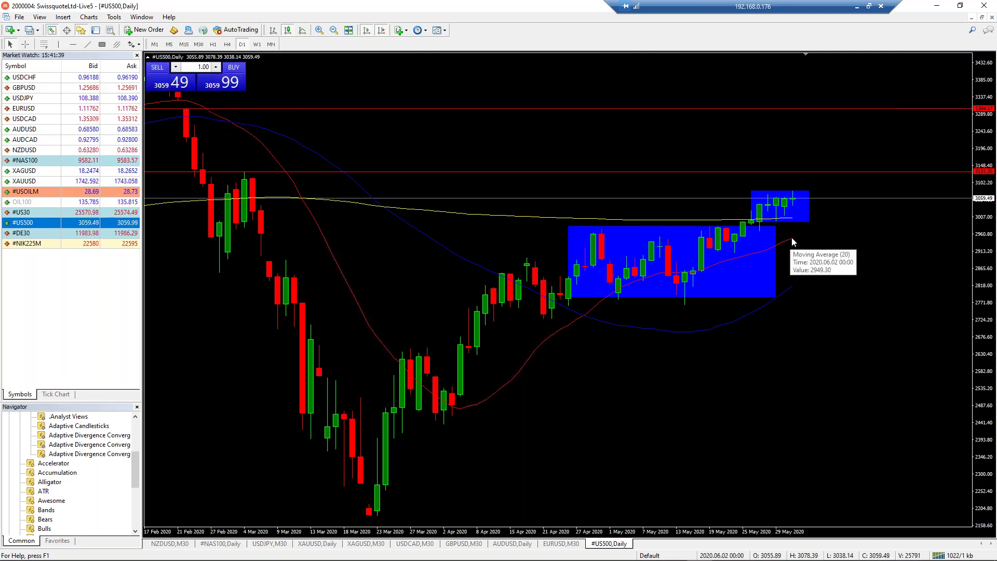
pyautogui.moveTo(791, 220)
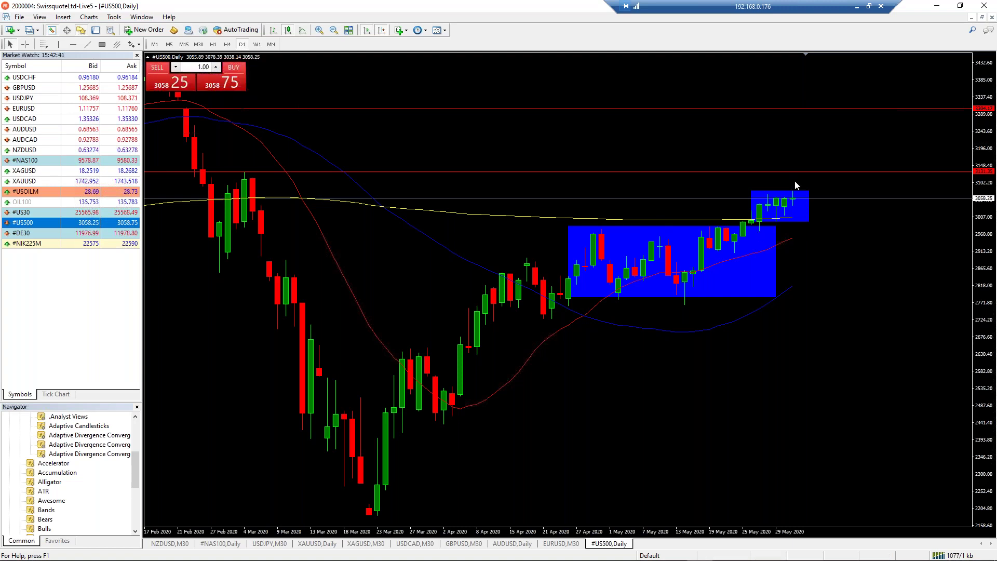
# Switch #US500 to M30 and pan across the 29 May–2 June bars around 3059.
pyautogui.click(198, 45)
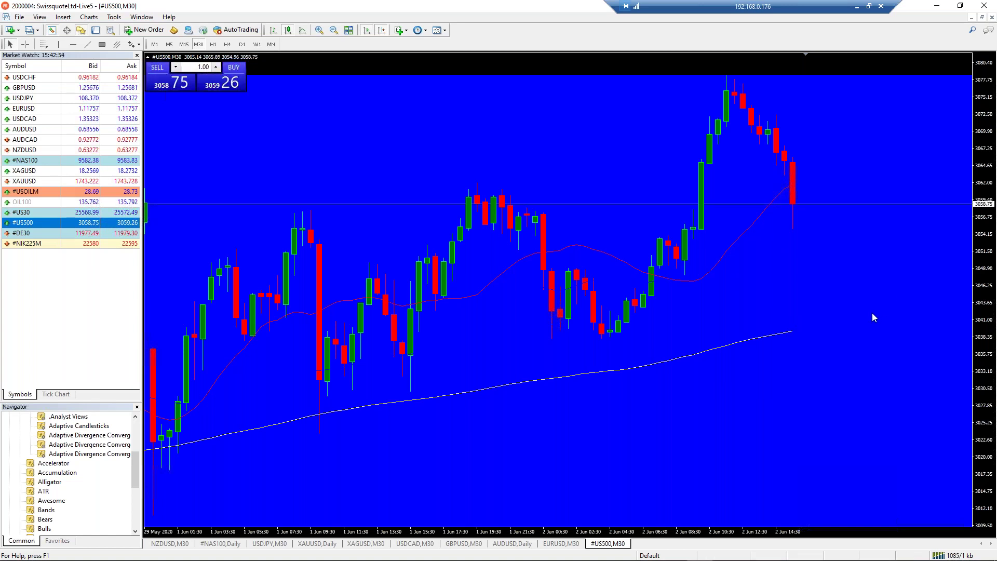
pyautogui.moveTo(830, 313); pyautogui.dragTo(851, 310)
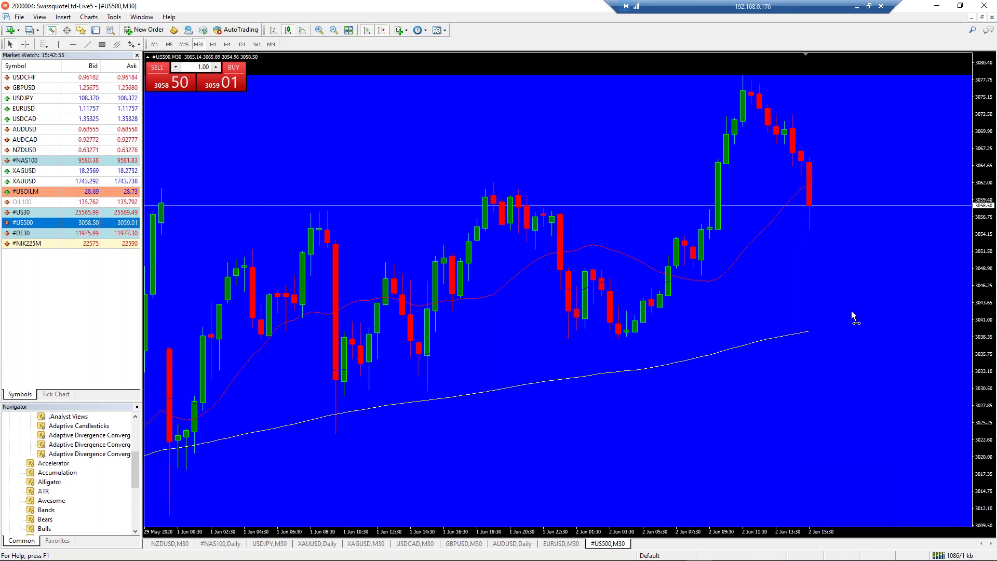
pyautogui.scroll(4, 862, 310)
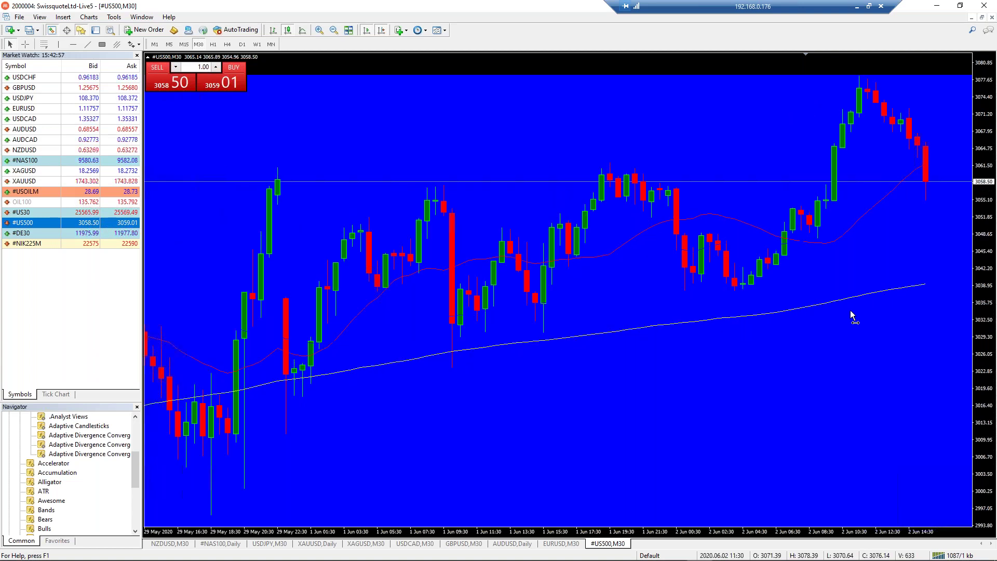
pyautogui.scroll(-3, 848, 312)
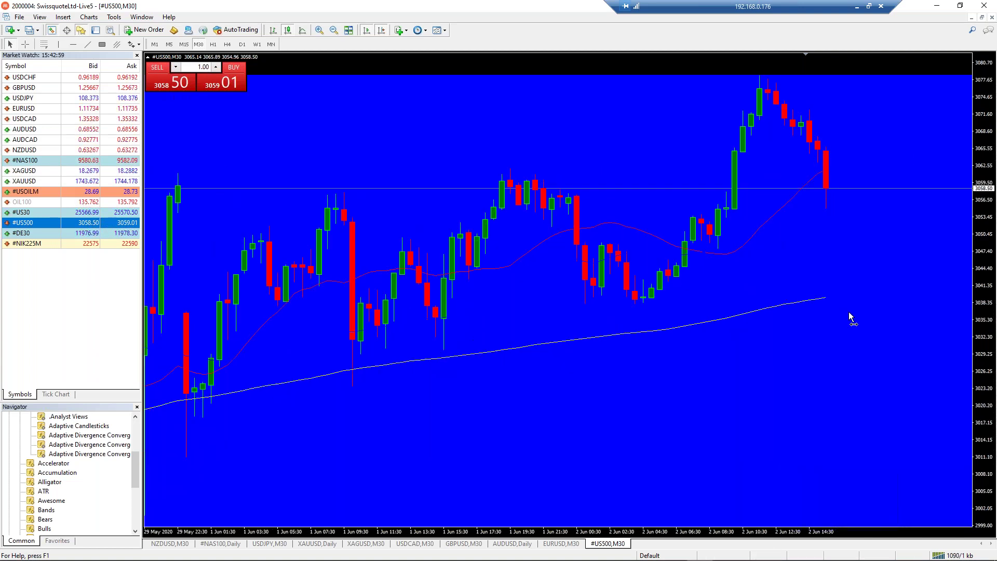
pyautogui.scroll(-1, 848, 311)
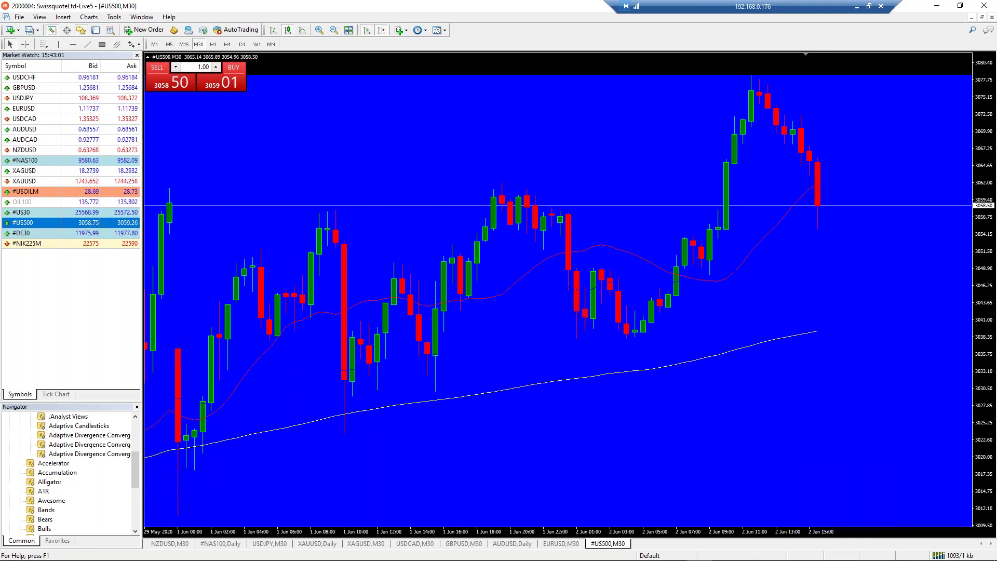
pyautogui.scroll(-1, 817, 208)
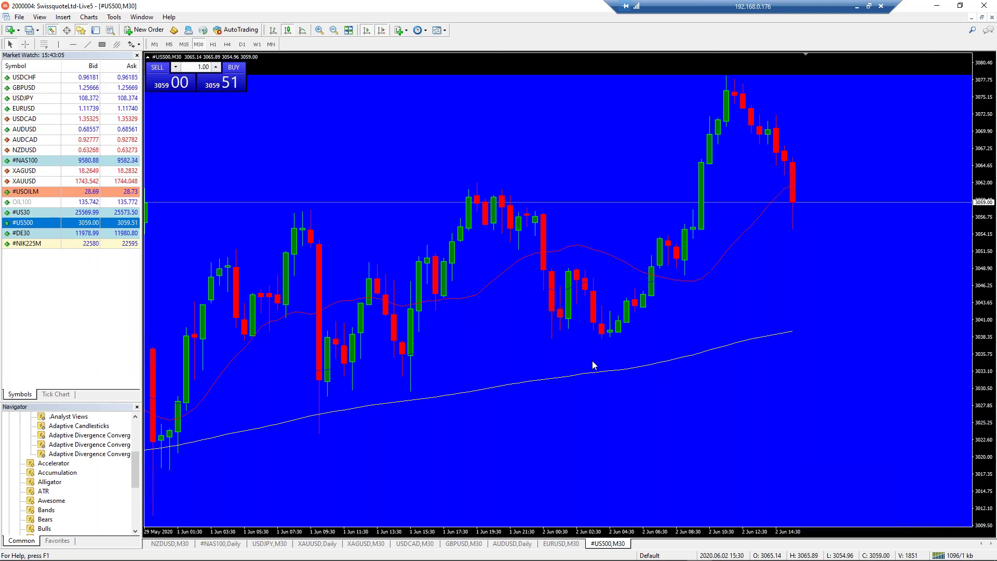
pyautogui.click(73, 44)
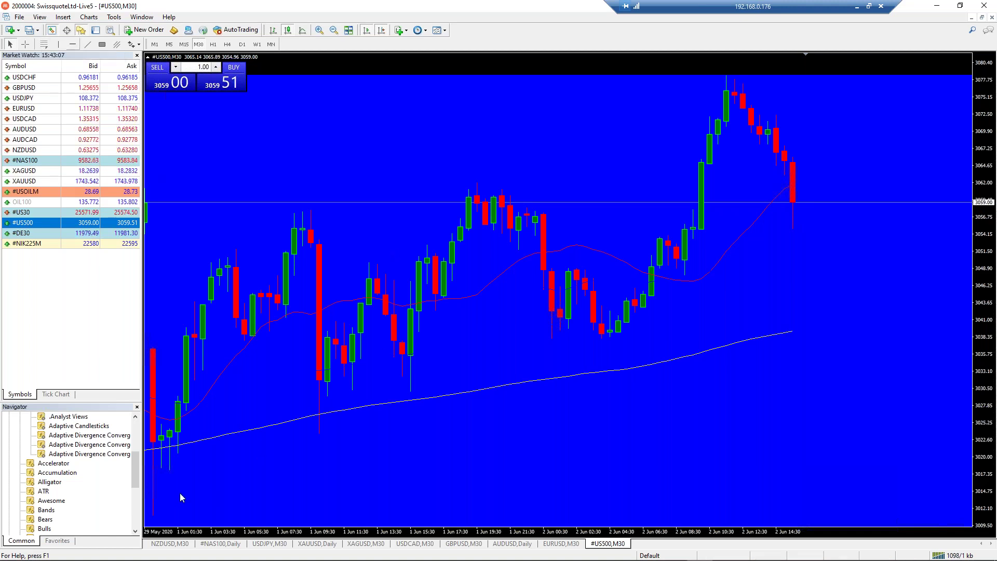
# Add a horizontal line near 3054 and a rising trendline along the lows from 29 May.
pyautogui.moveTo(747, 340); pyautogui.dragTo(500, 220)
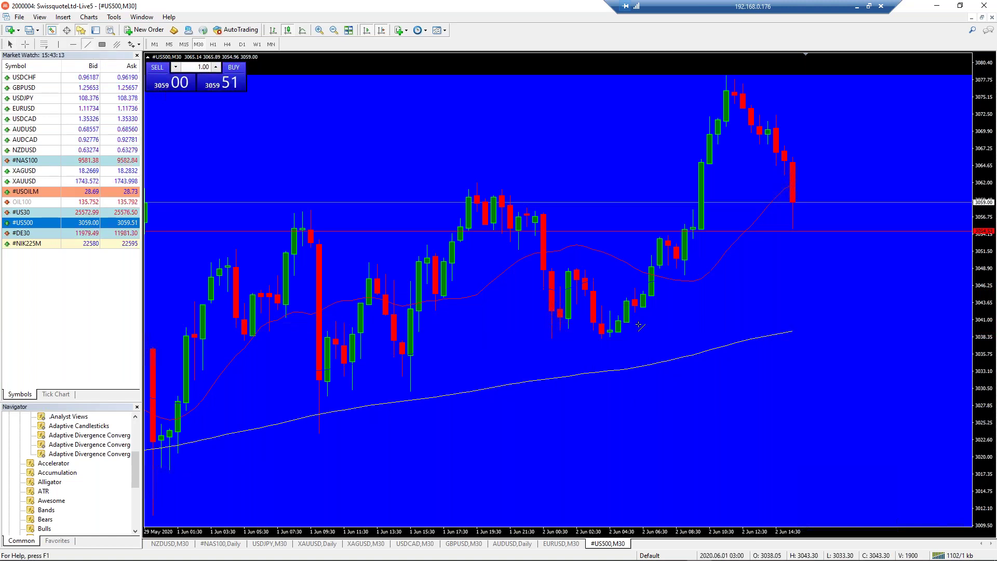
pyautogui.moveTo(781, 299)
pyautogui.mouseDown()
pyautogui.moveTo(856, 276)
pyautogui.moveTo(908, 244)
pyautogui.moveTo(958, 244)
pyautogui.mouseUp()
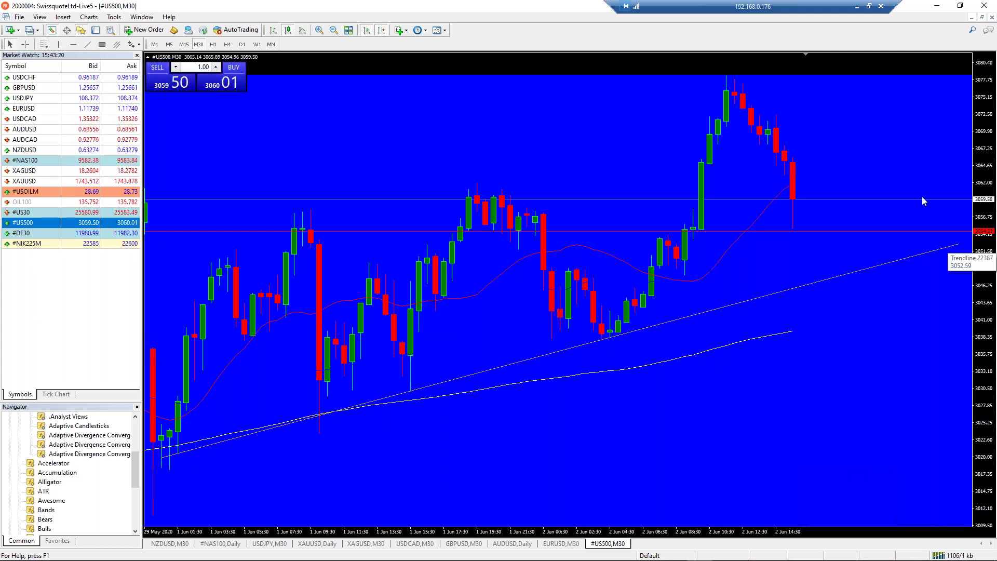
pyautogui.rightClick(908, 164)
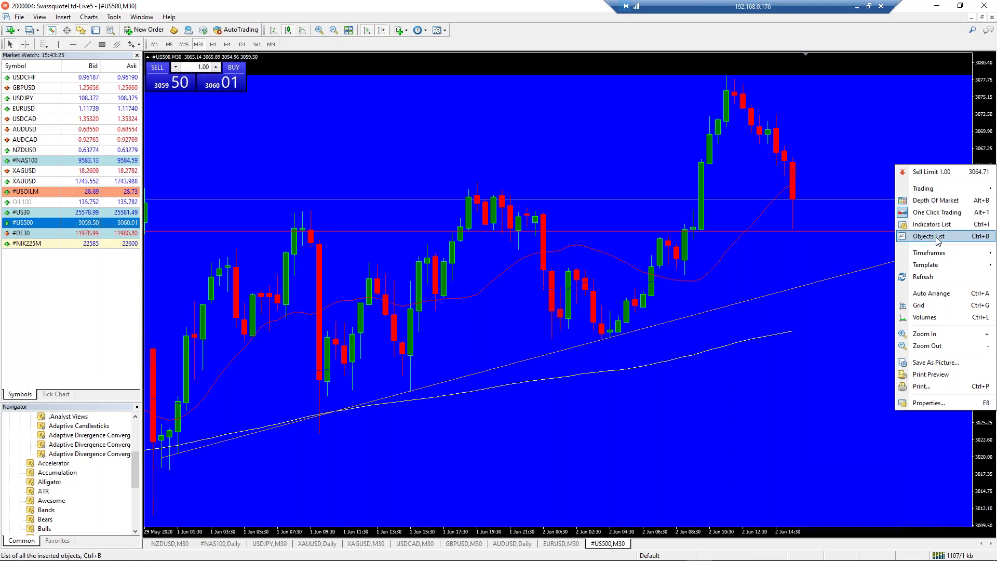
# Delete Trendline 22387 and Rectangle 22272 from the US500 chart's objects list, then close the list.
pyautogui.click(928, 236)
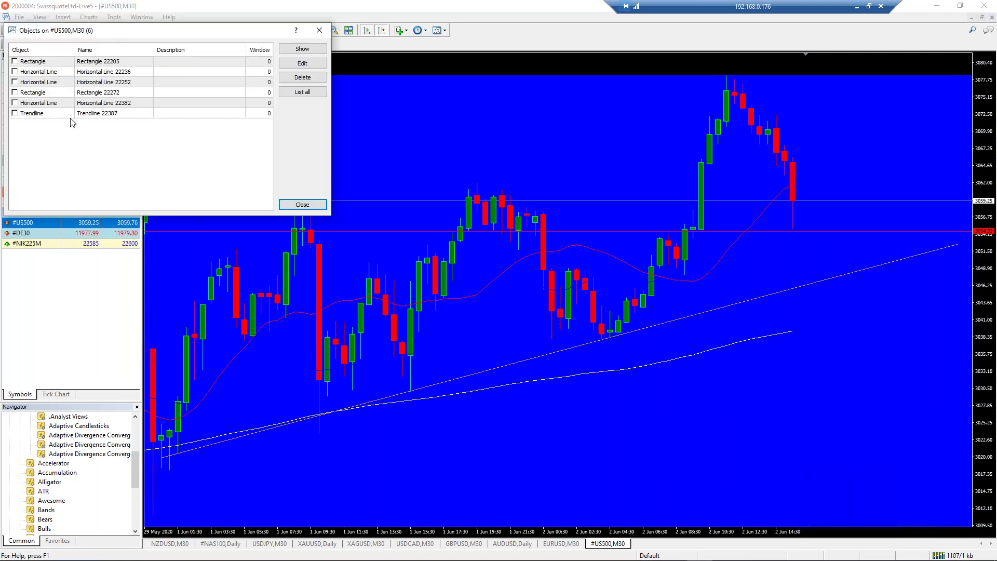
pyautogui.click(14, 61)
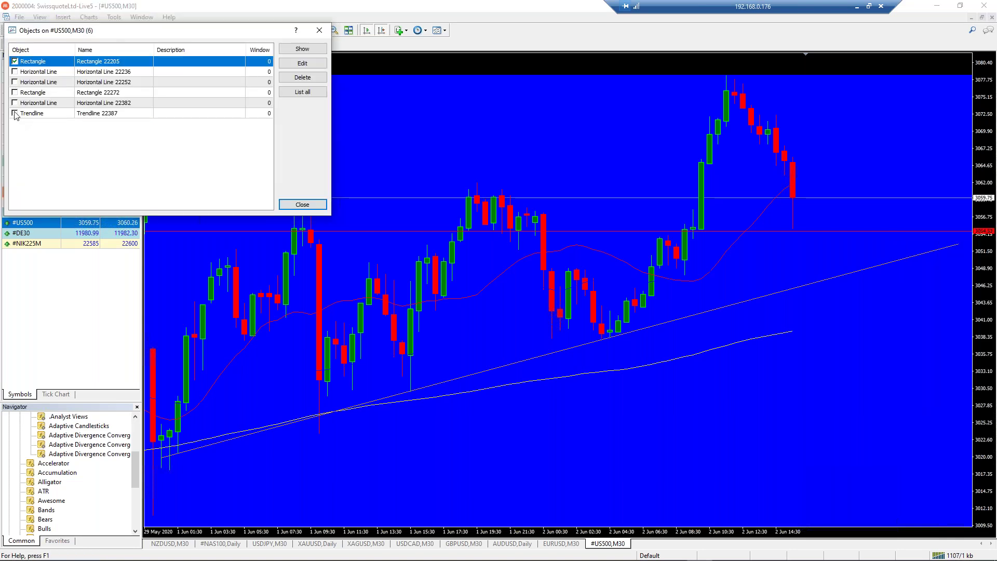
pyautogui.press('End')
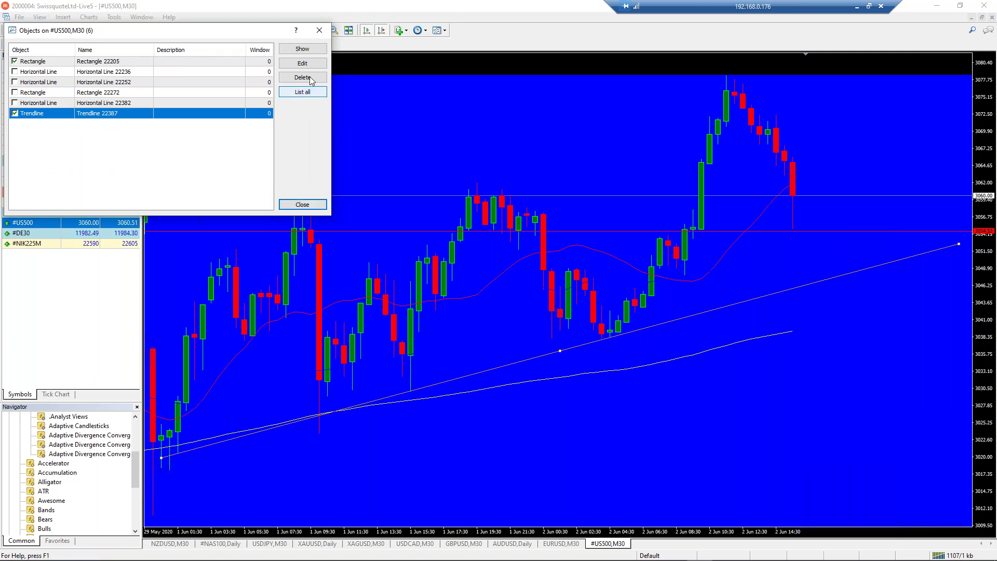
pyautogui.press('Delete')
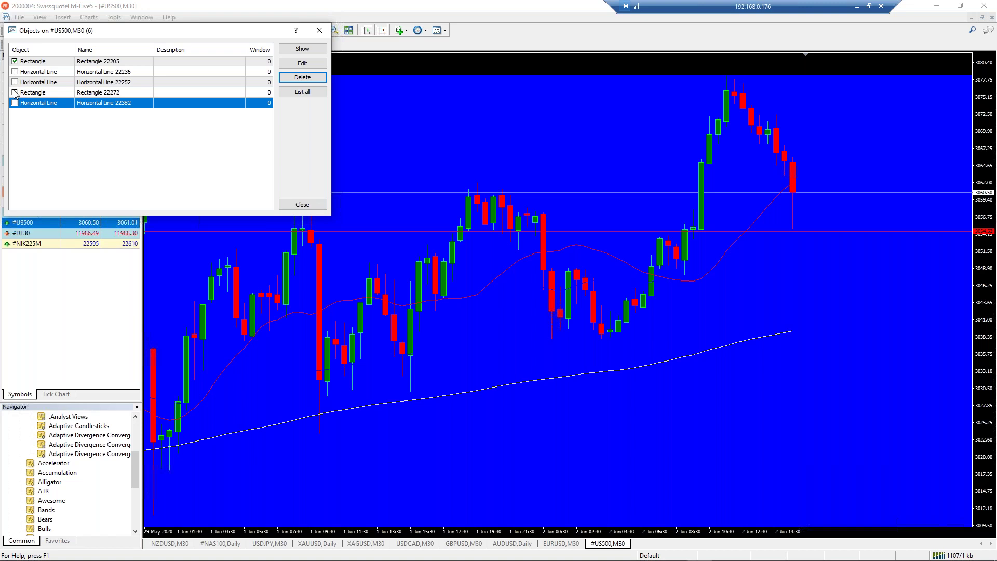
pyautogui.press('Up')
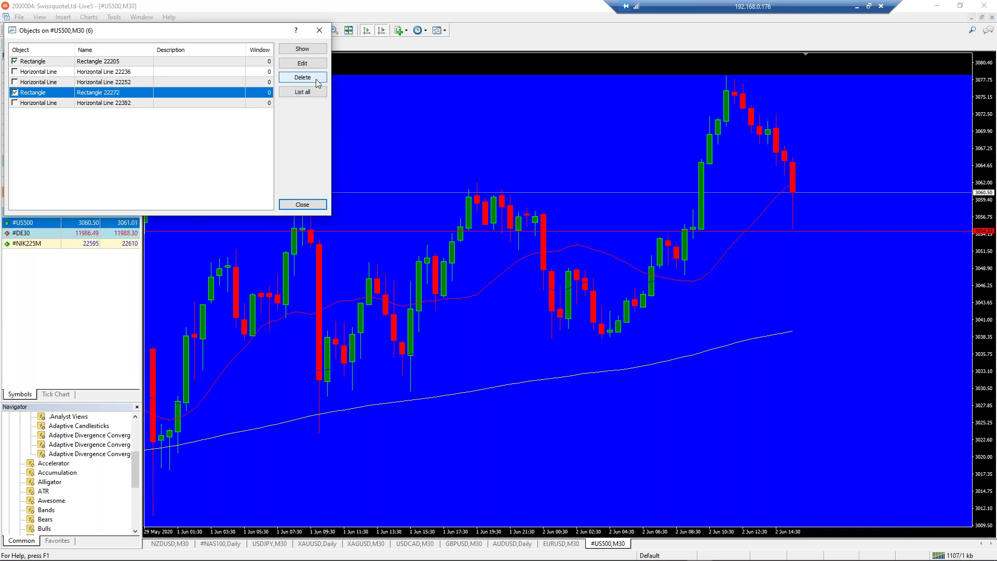
pyautogui.click(315, 79)
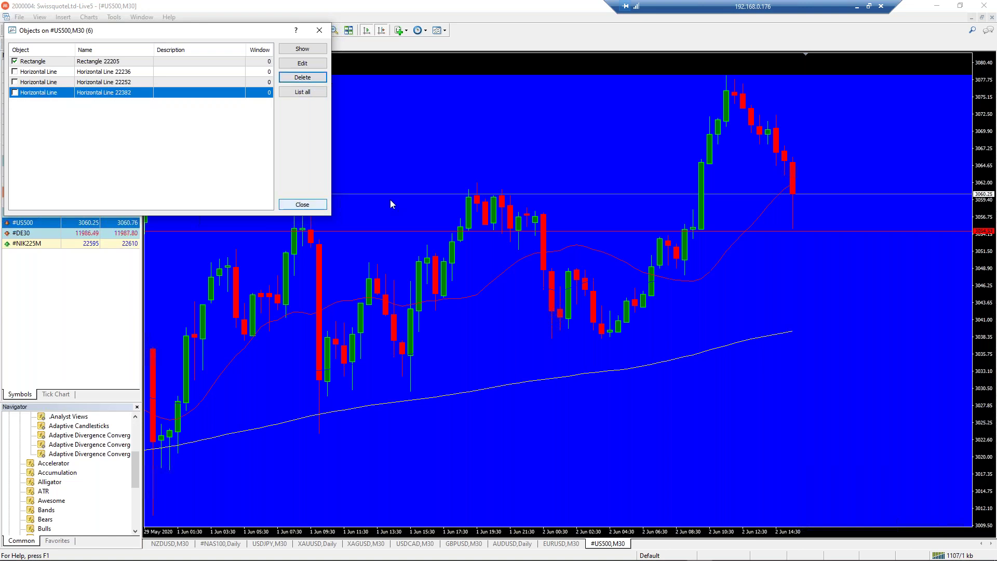
pyautogui.press('Escape')
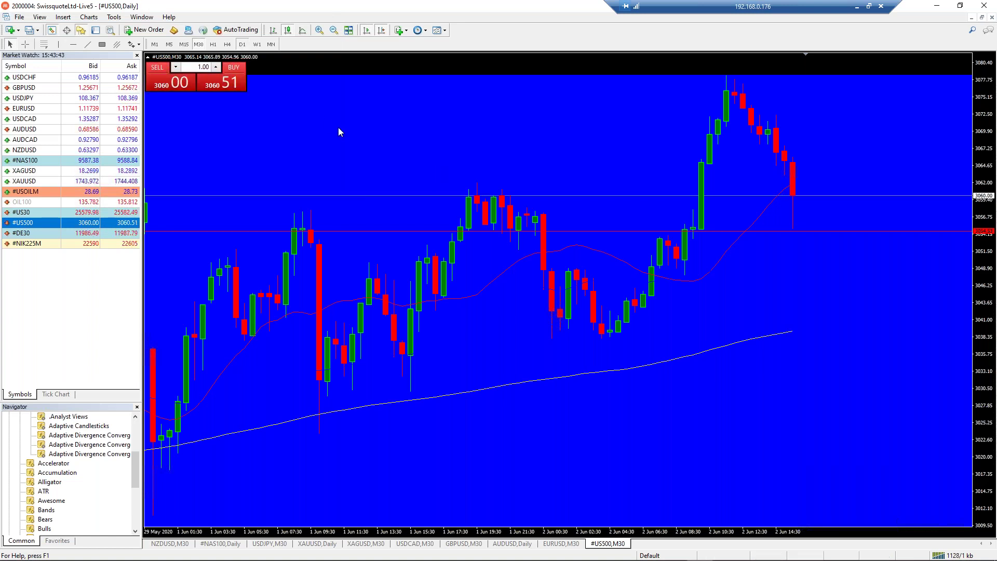
# Switch US500 to D1 and review its objects list, keeping Rectangle 22205 undeleted.
pyautogui.write('D1')
pyautogui.press('Return')
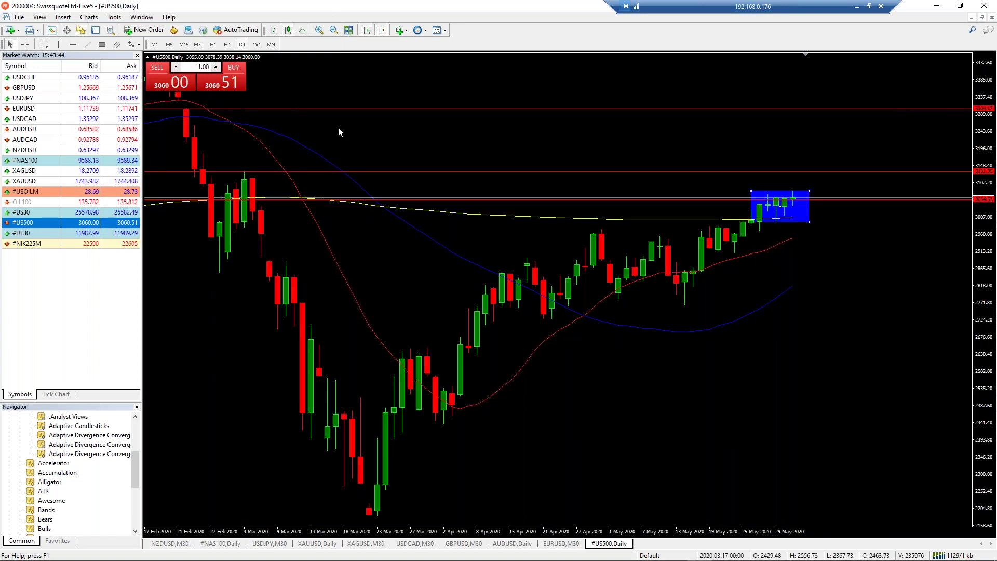
pyautogui.rightClick(820, 217)
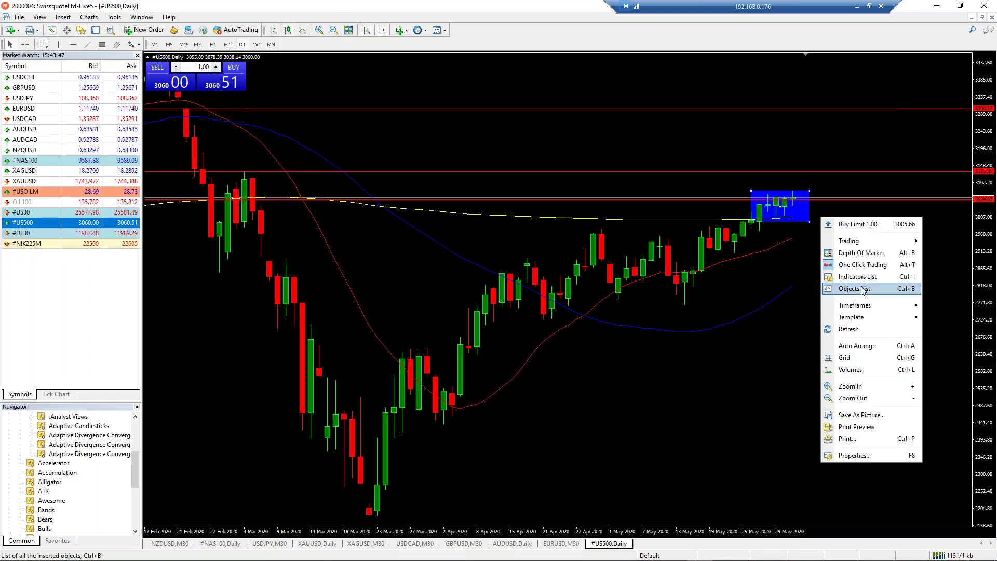
pyautogui.press('Return')
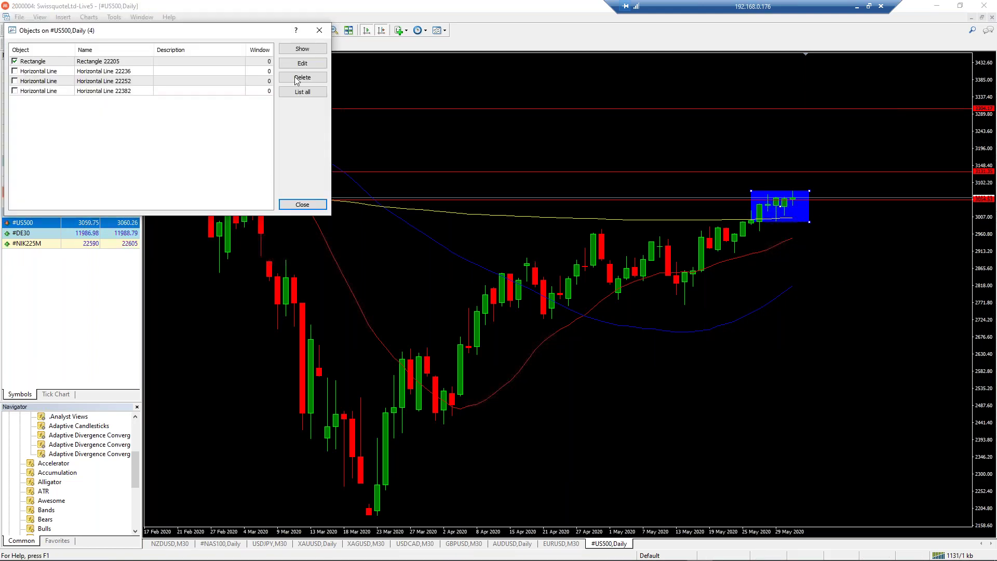
pyautogui.click(303, 78)
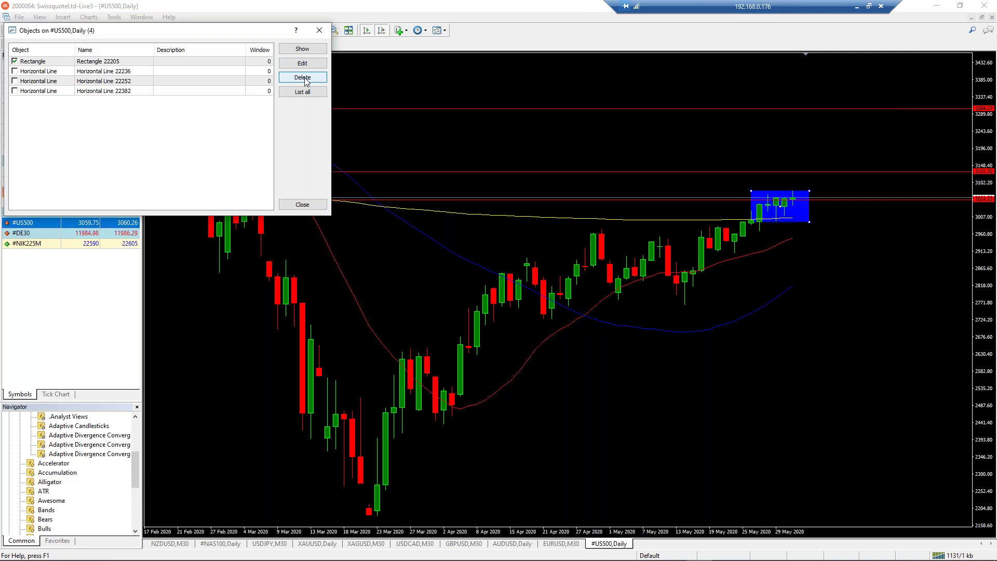
pyautogui.click(21, 61)
pyautogui.click(302, 204)
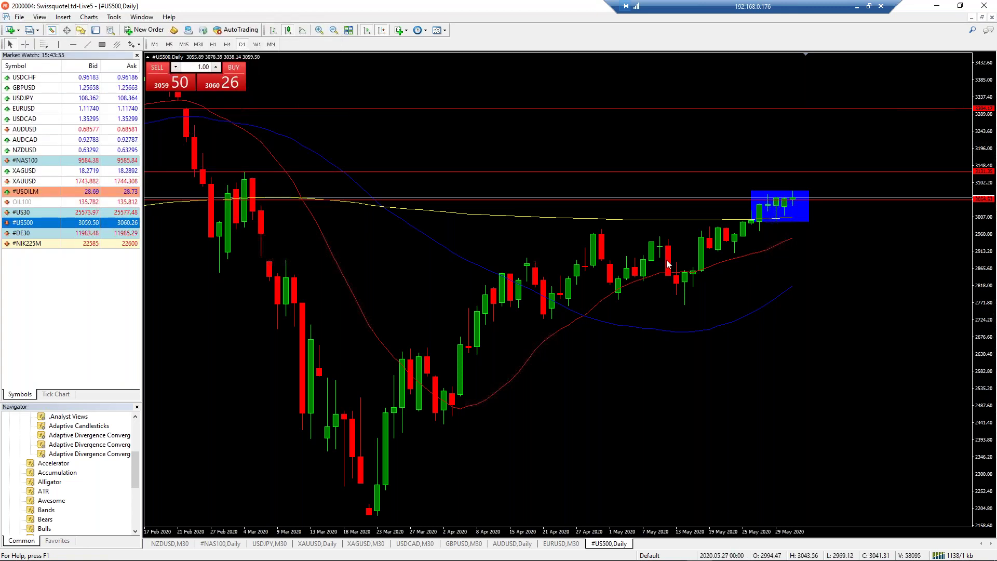
pyautogui.rightClick(659, 258)
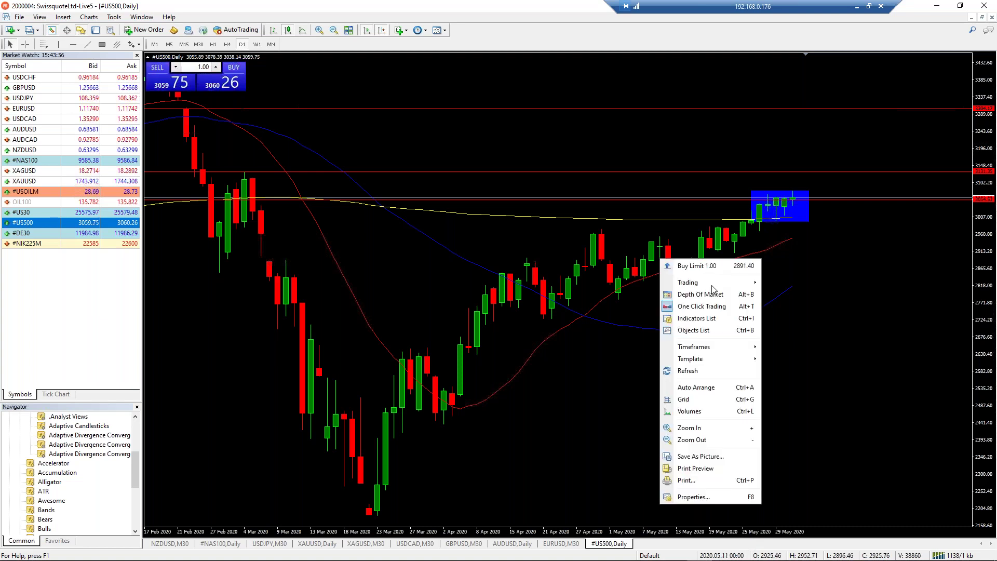
pyautogui.click(540, 325)
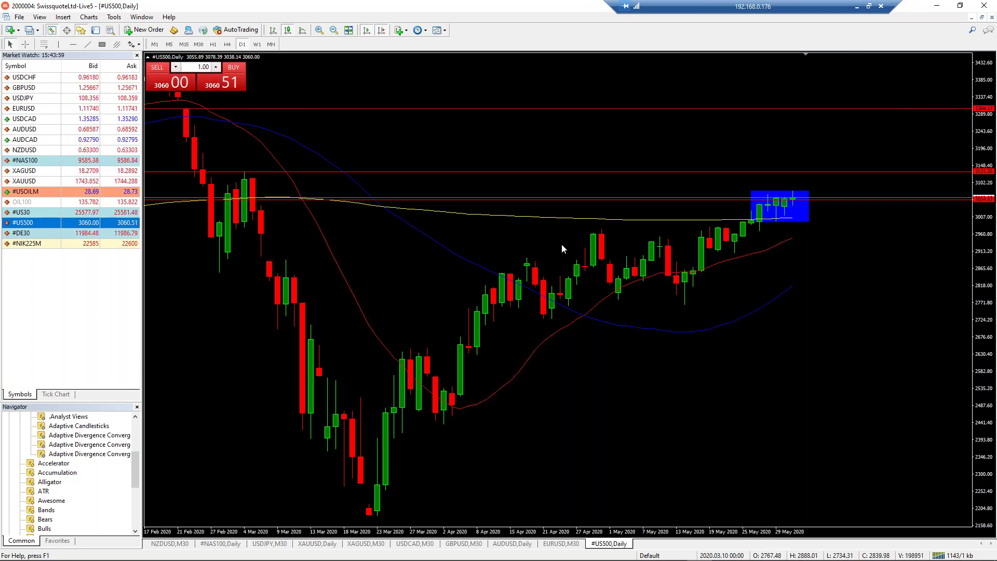
# Draw a rising trendline along the US500 M30 lows, then restore the window among the tiled charts.
pyautogui.click(199, 44)
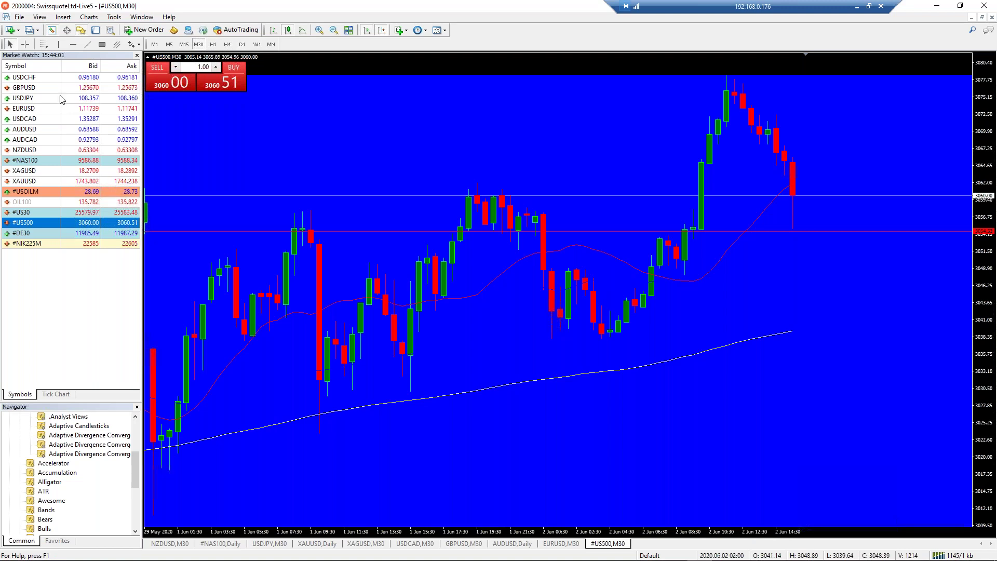
pyautogui.click(88, 45)
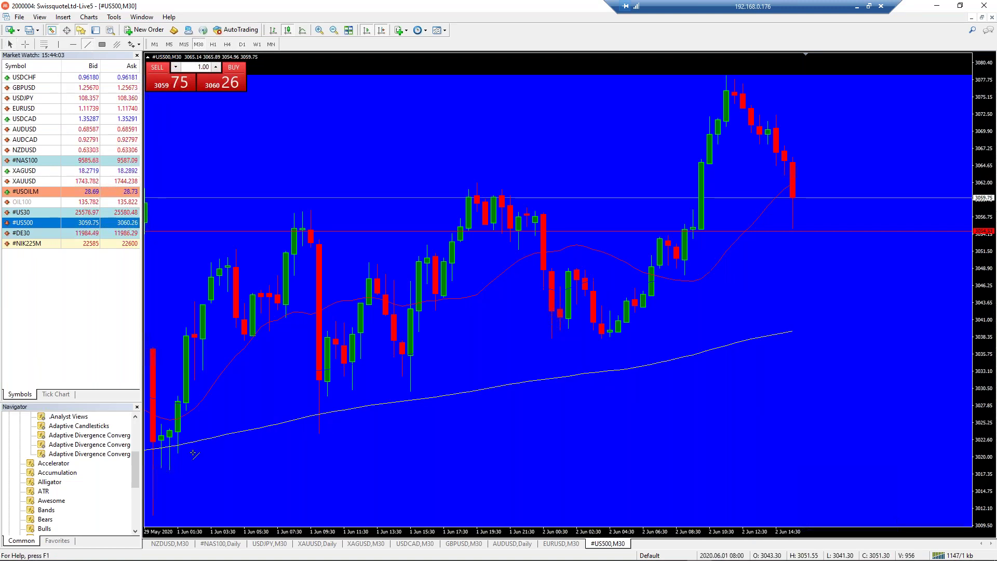
pyautogui.moveTo(161, 466)
pyautogui.mouseDown()
pyautogui.moveTo(954, 220)
pyautogui.moveTo(956, 238)
pyautogui.moveTo(942, 240)
pyautogui.mouseUp()
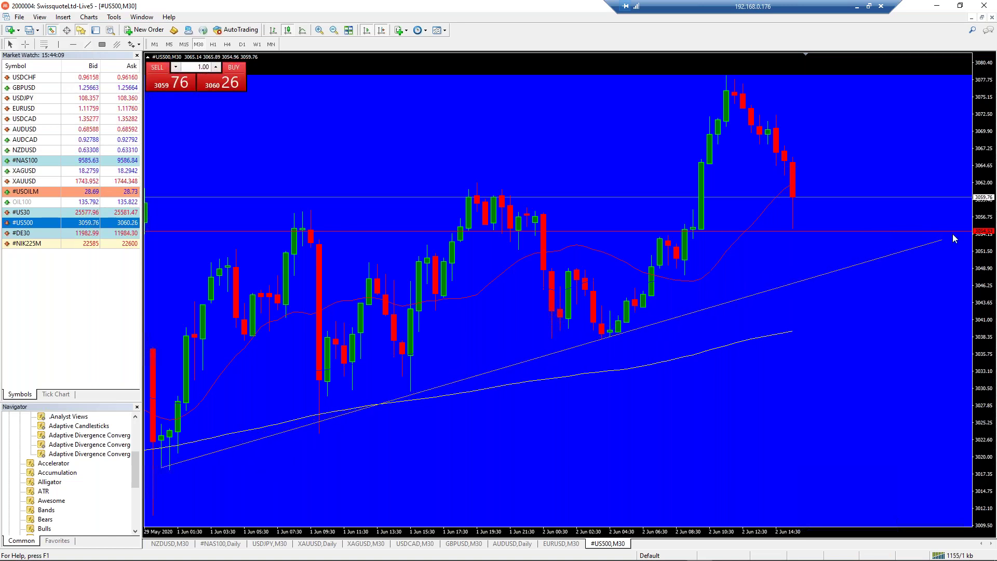
pyautogui.click(981, 17)
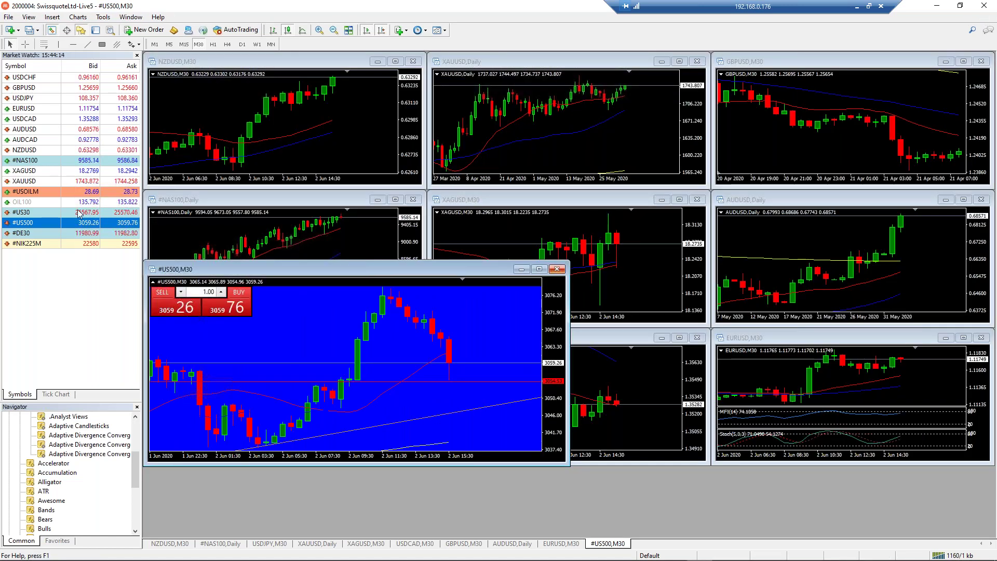
# Close the US500 M30 chart and maximize the NAS100 daily chart.
pyautogui.hotkey('ctrl', 'F4')
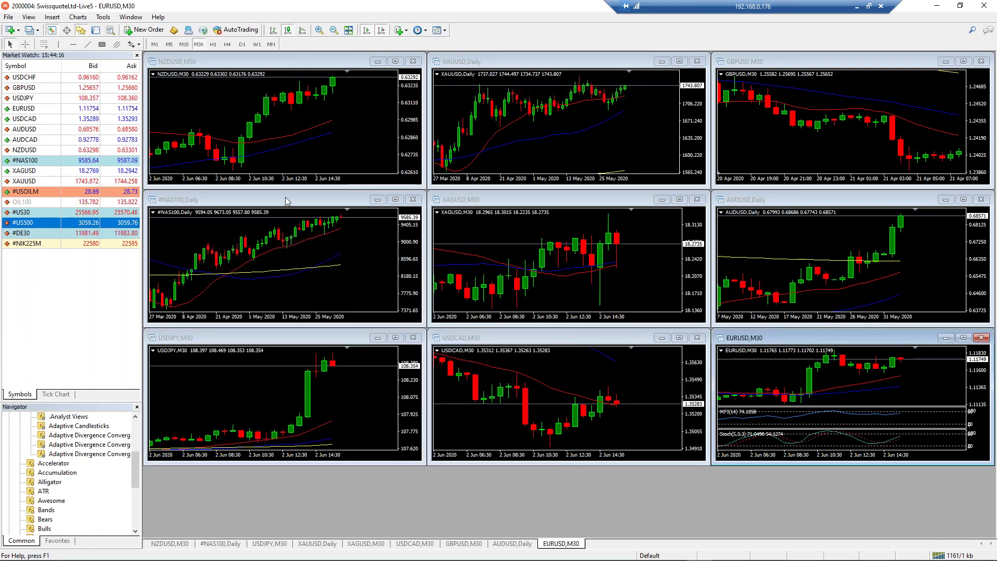
pyautogui.click(306, 240)
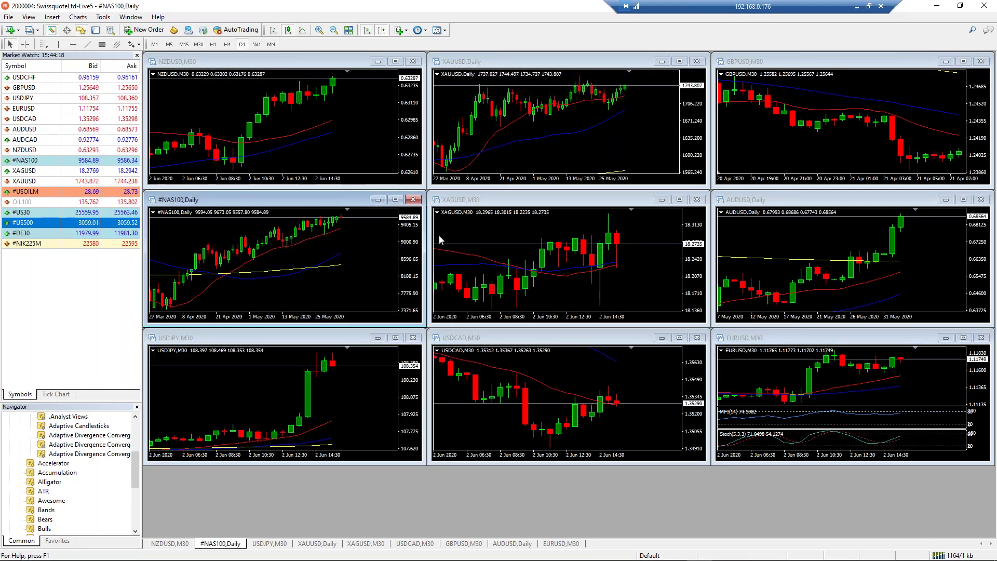
pyautogui.hotkey('ctrl', 'F10')
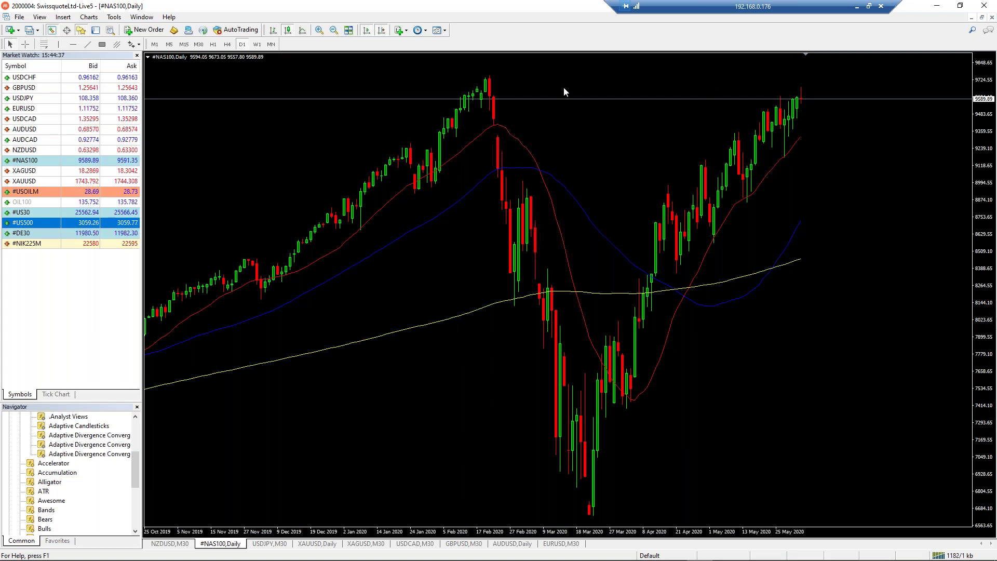
# Place a horizontal line near the February high on the NAS100 daily chart.
pyautogui.click(75, 45)
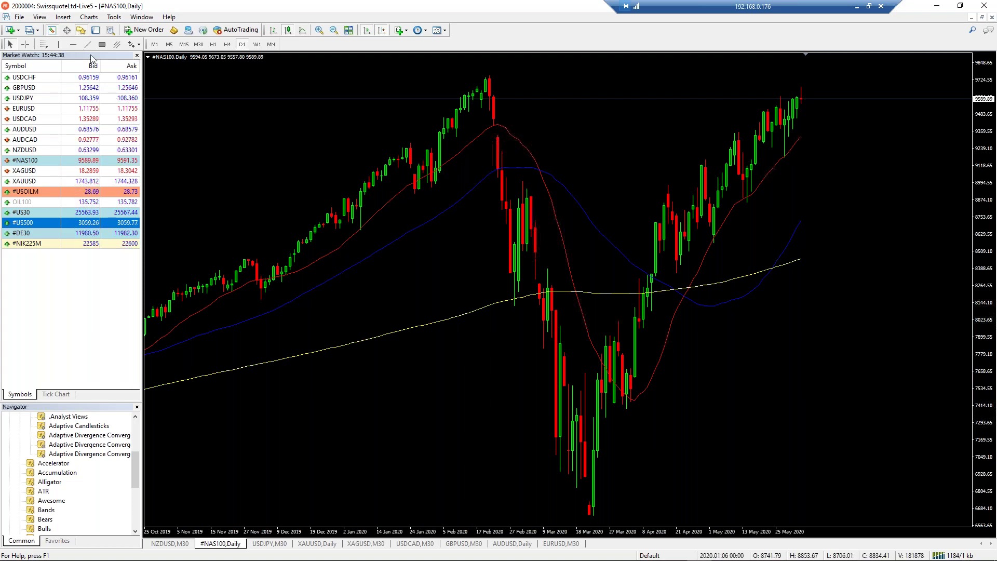
pyautogui.click(533, 74)
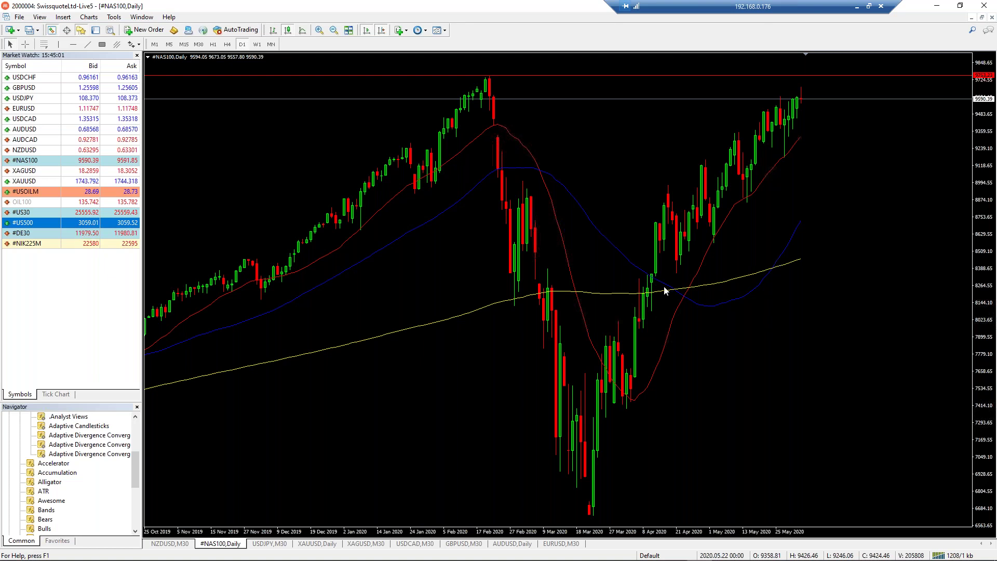
pyautogui.moveTo(674, 292)
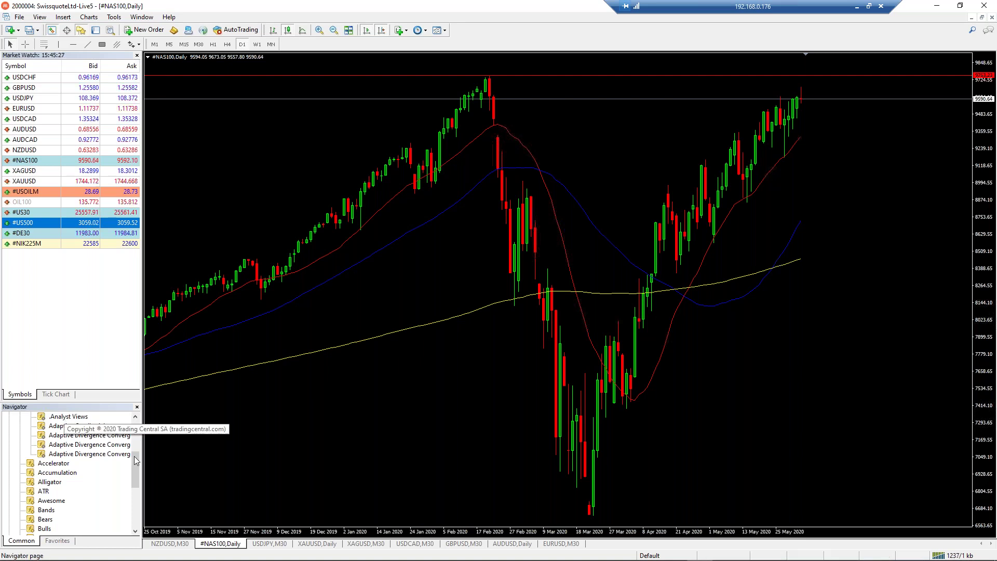
# Attach Trading Central's .Analyst Views indicator to the NAS100 daily chart with default settings.
pyautogui.scroll(2, 137, 456)
pyautogui.scroll(1, 137, 456)
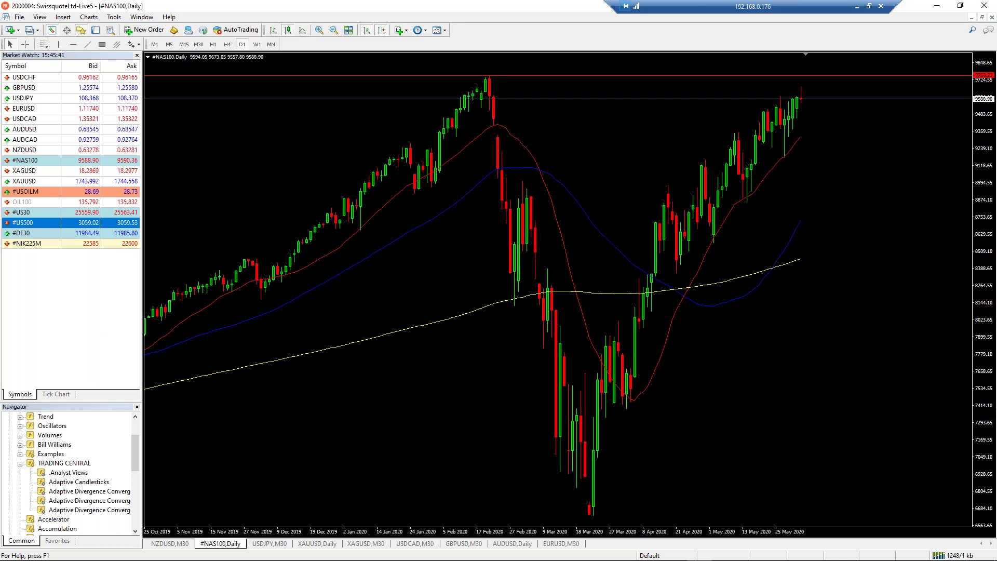
pyautogui.moveTo(70, 472); pyautogui.dragTo(447, 290)
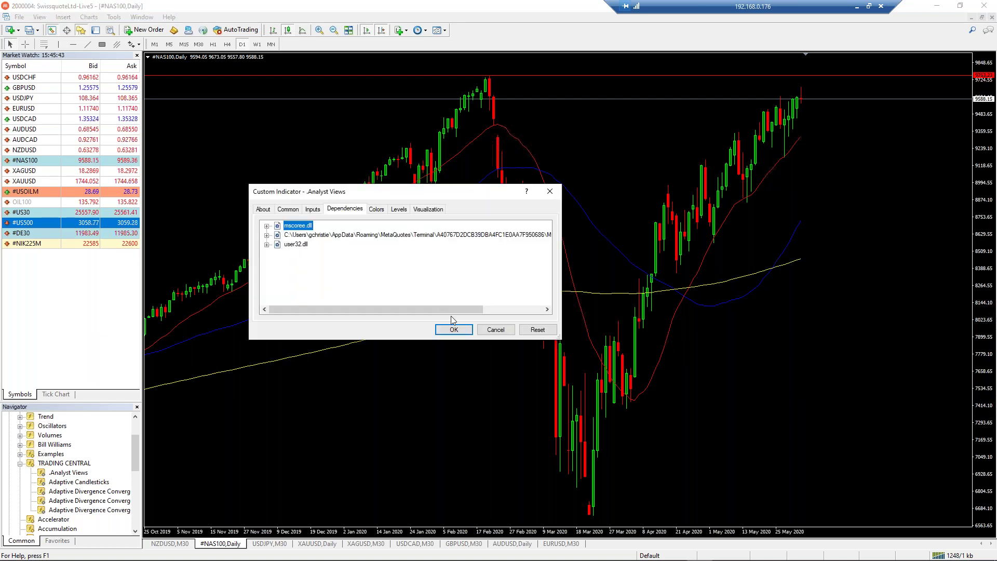
pyautogui.click(462, 332)
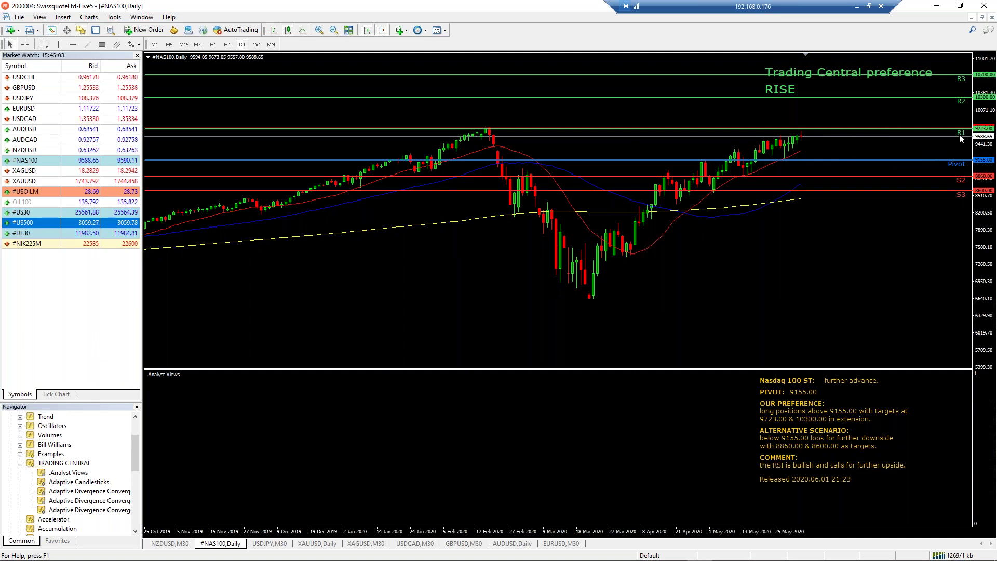
pyautogui.moveTo(935, 131)
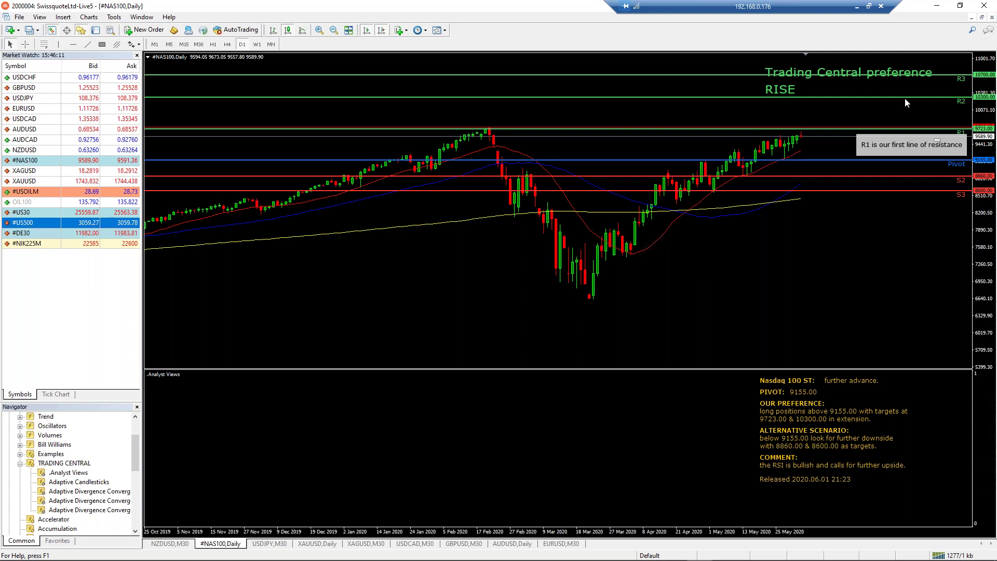
pyautogui.moveTo(907, 97)
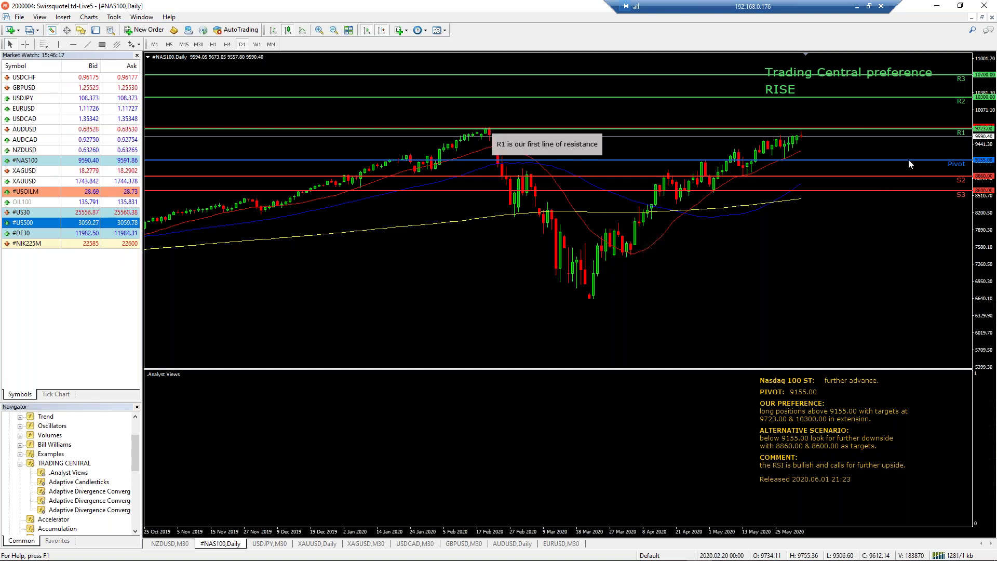
pyautogui.moveTo(907, 160)
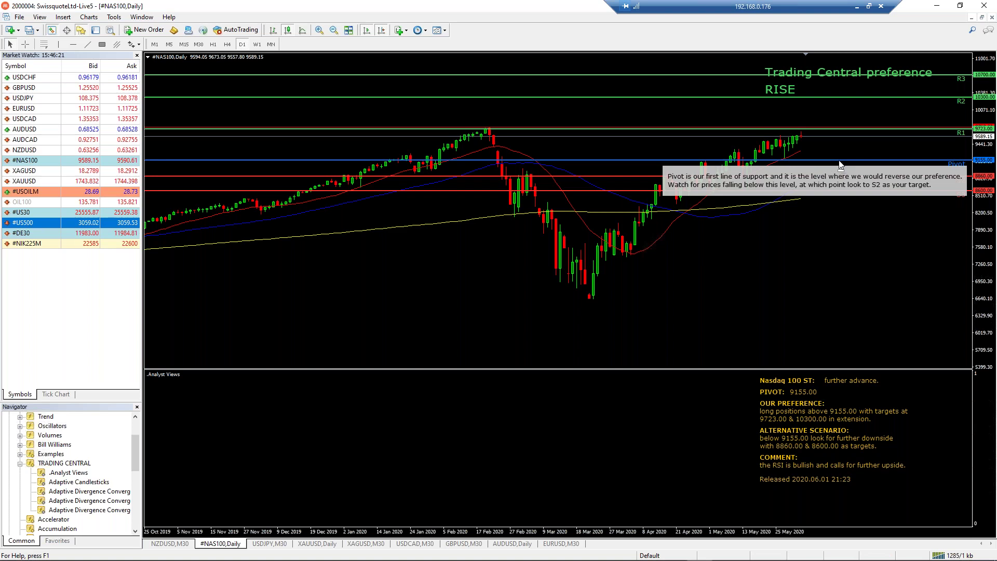
pyautogui.moveTo(848, 159)
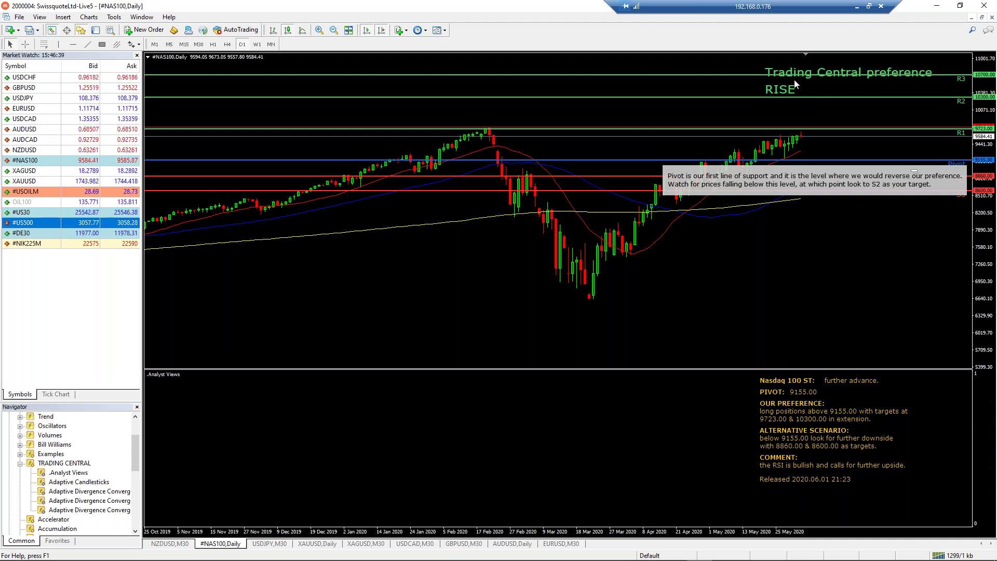
pyautogui.moveTo(797, 77)
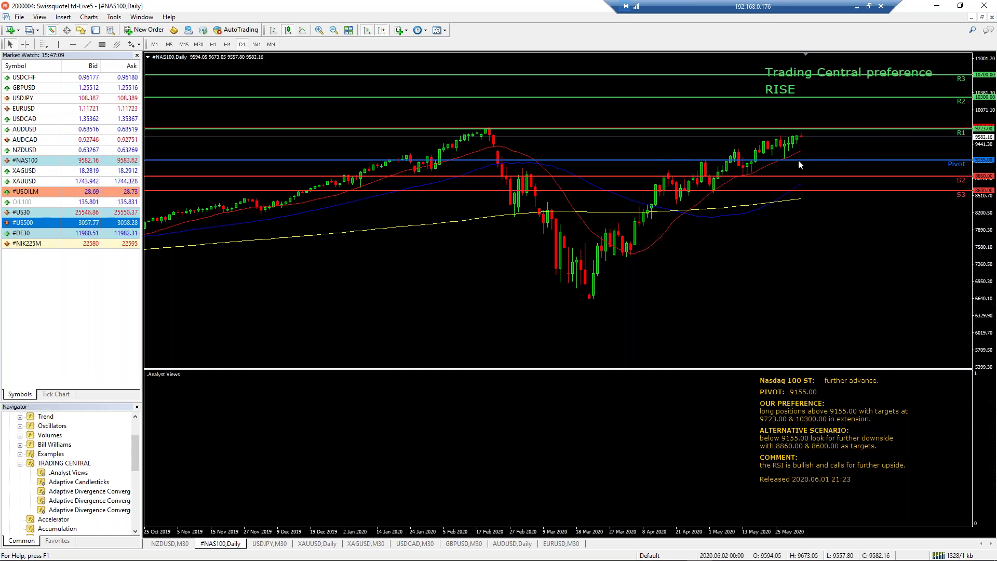
pyautogui.moveTo(798, 161)
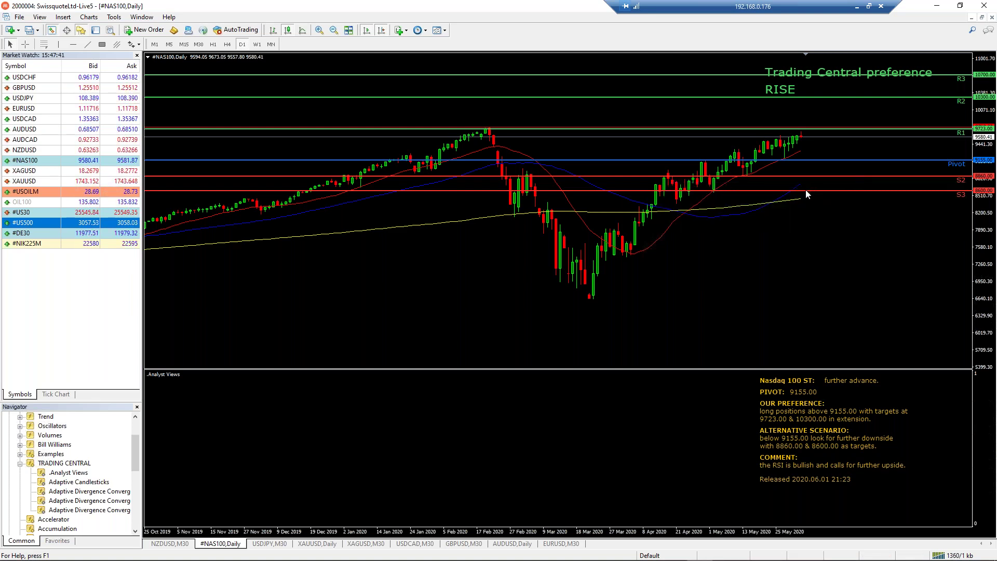
pyautogui.moveTo(806, 190)
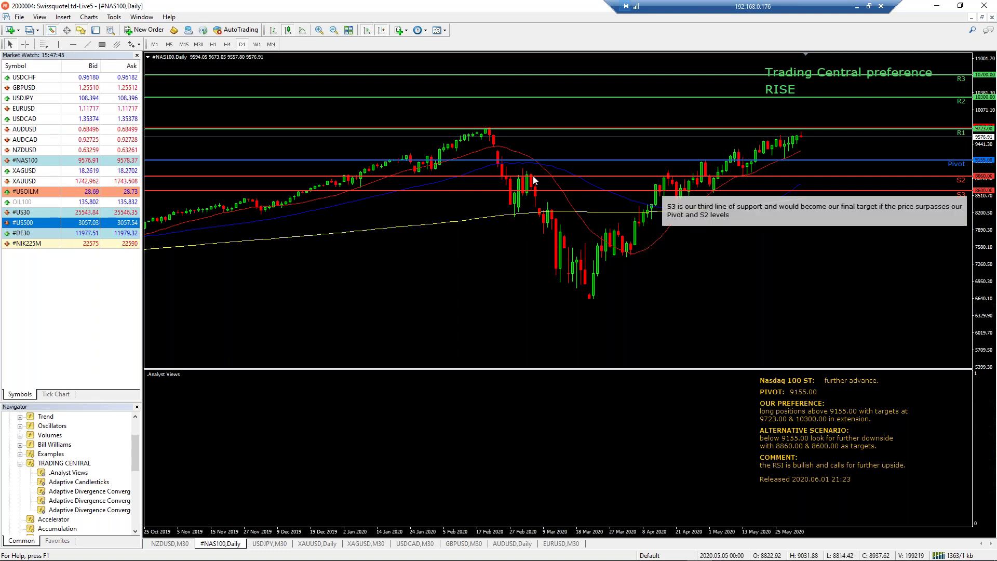
pyautogui.moveTo(527, 177)
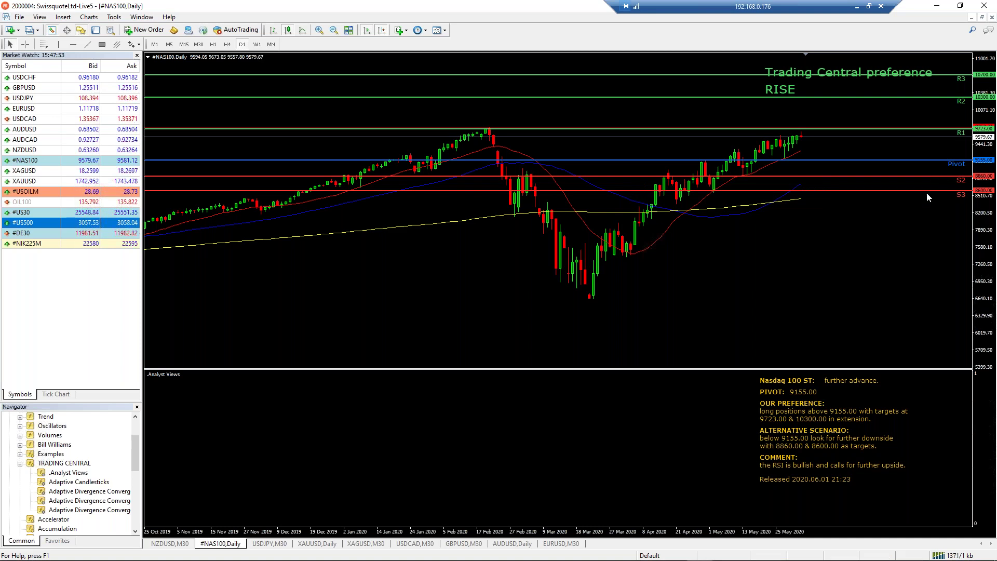
pyautogui.moveTo(762, 196)
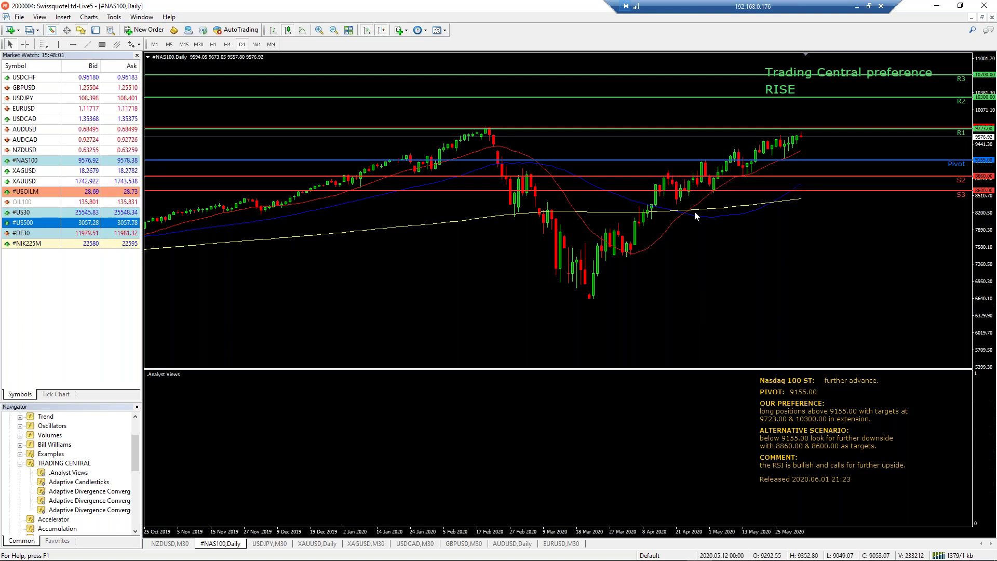
pyautogui.moveTo(765, 165)
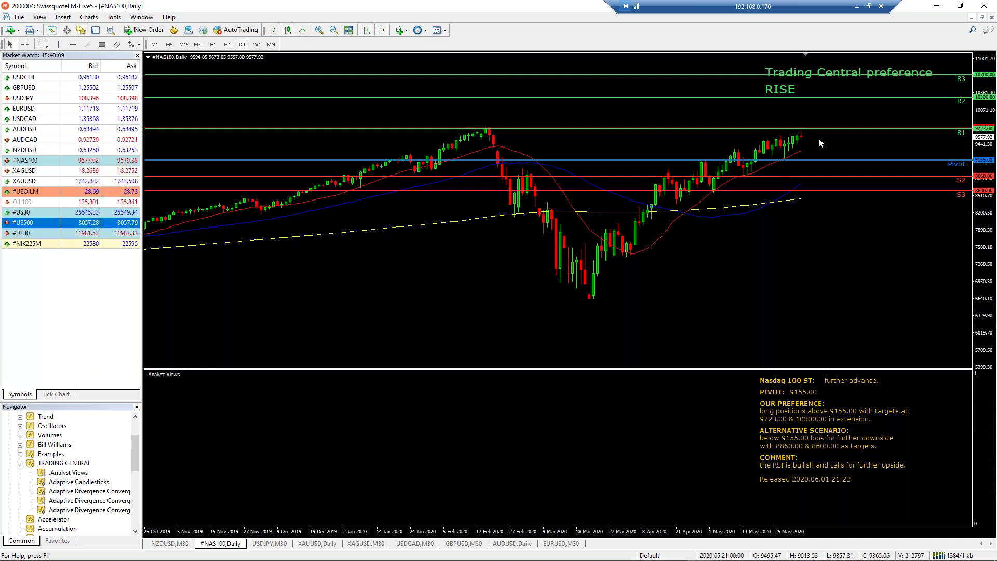
pyautogui.moveTo(812, 132)
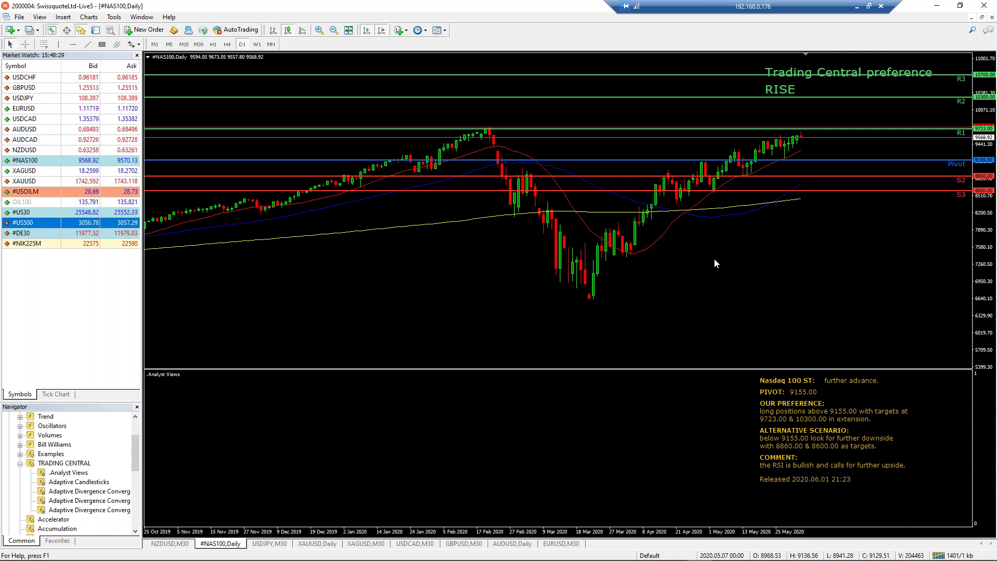
pyautogui.rightClick(686, 260)
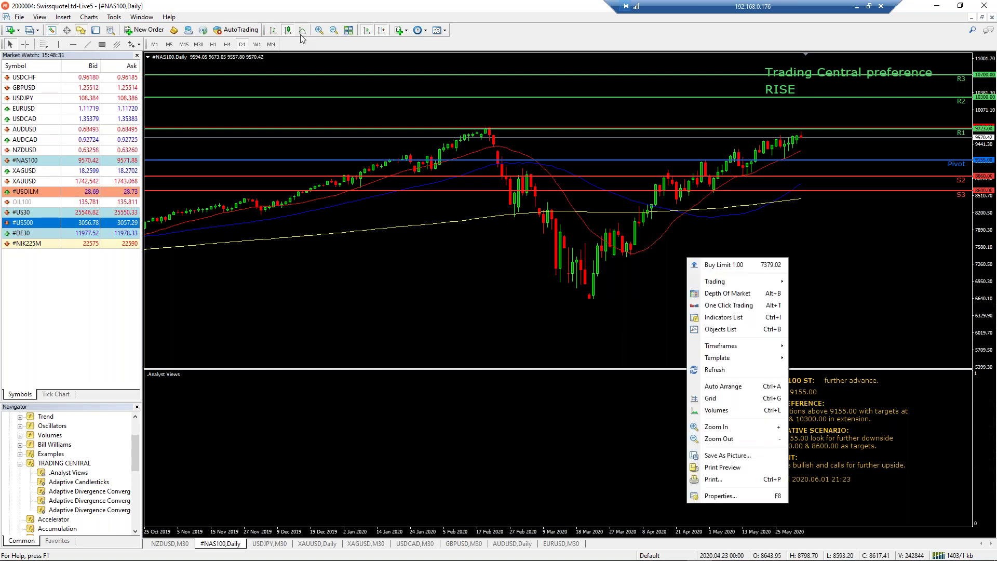
# Switch NAS100 to M30, shift back to earlier bars, and draw a rising trendline under the lows.
pyautogui.click(198, 44)
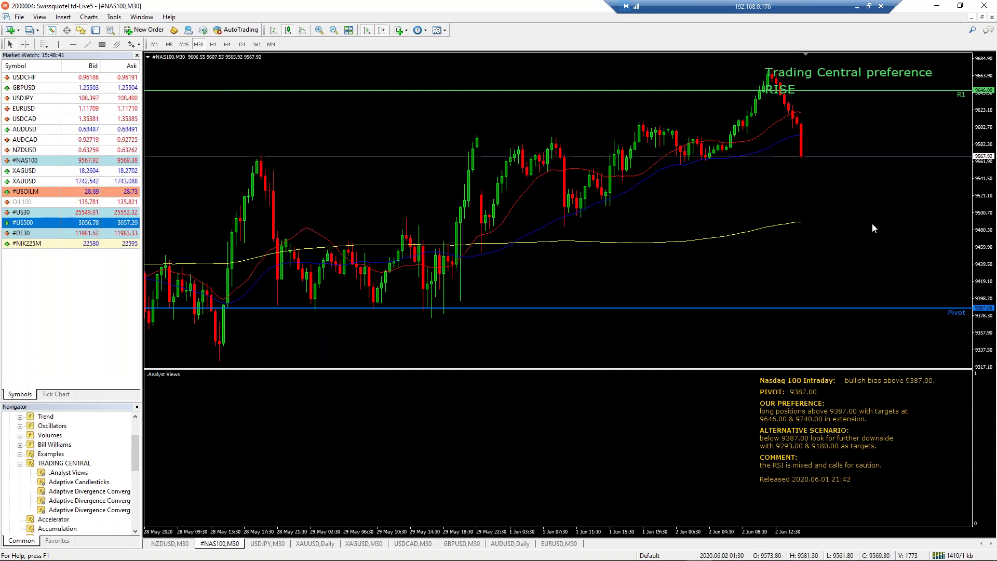
pyautogui.moveTo(708, 309)
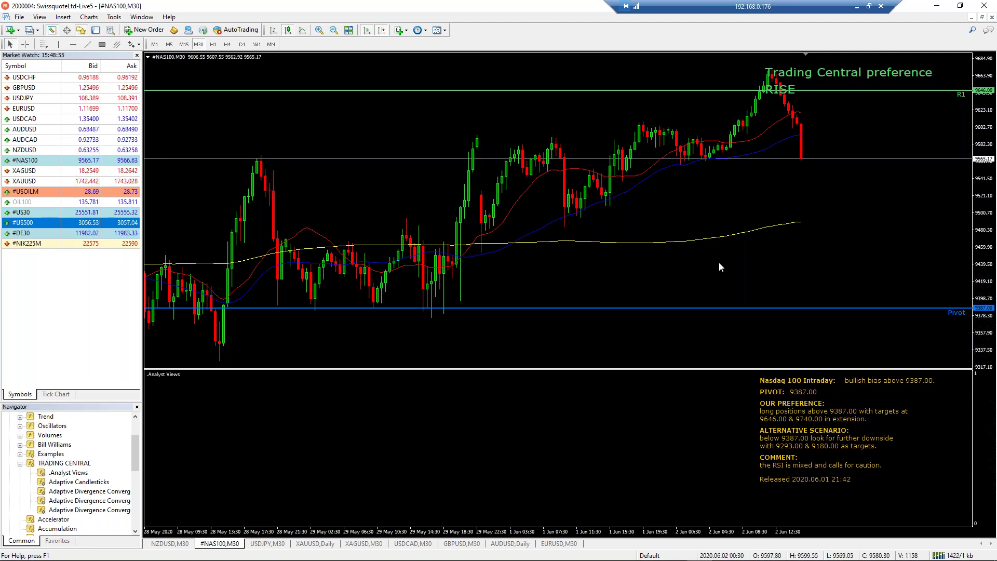
pyautogui.moveTo(737, 260); pyautogui.dragTo(787, 263)
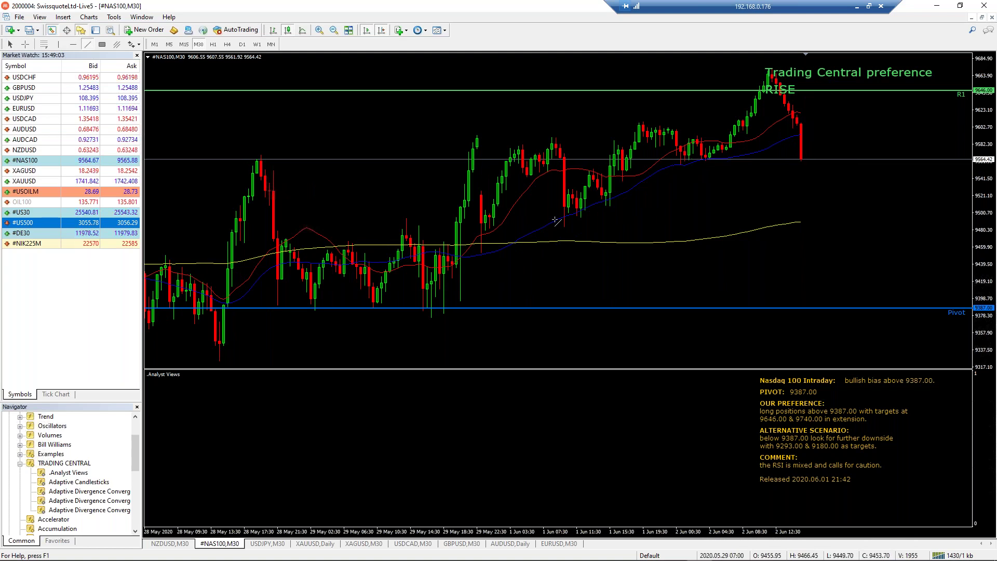
pyautogui.moveTo(219, 359)
pyautogui.mouseDown()
pyautogui.moveTo(821, 124)
pyautogui.moveTo(832, 110)
pyautogui.mouseUp()
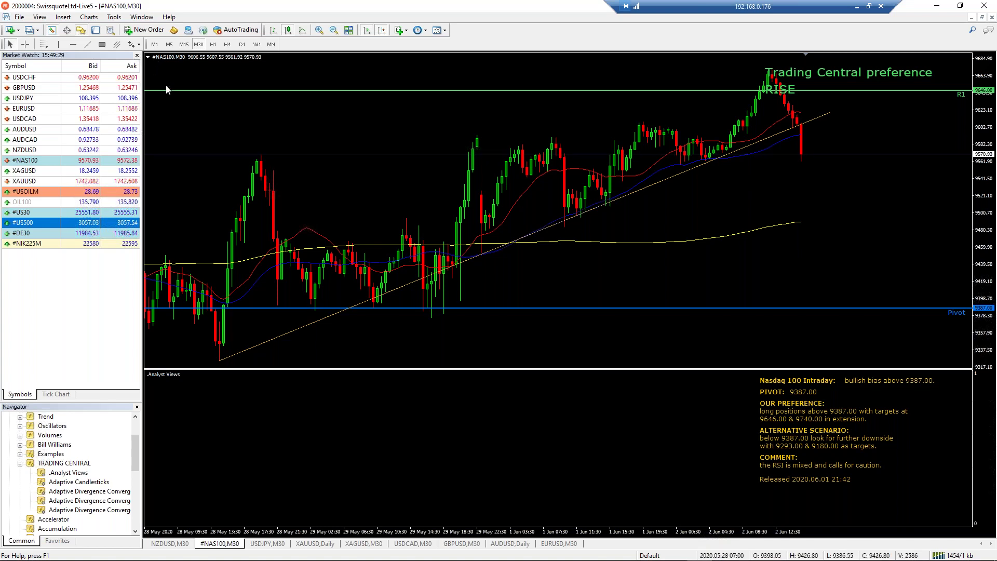
# Sell 1.00 lot of NAS100 via one-click trading, with stop-loss above entry and take-profit well below.
pyautogui.hotkey('alt', 't')
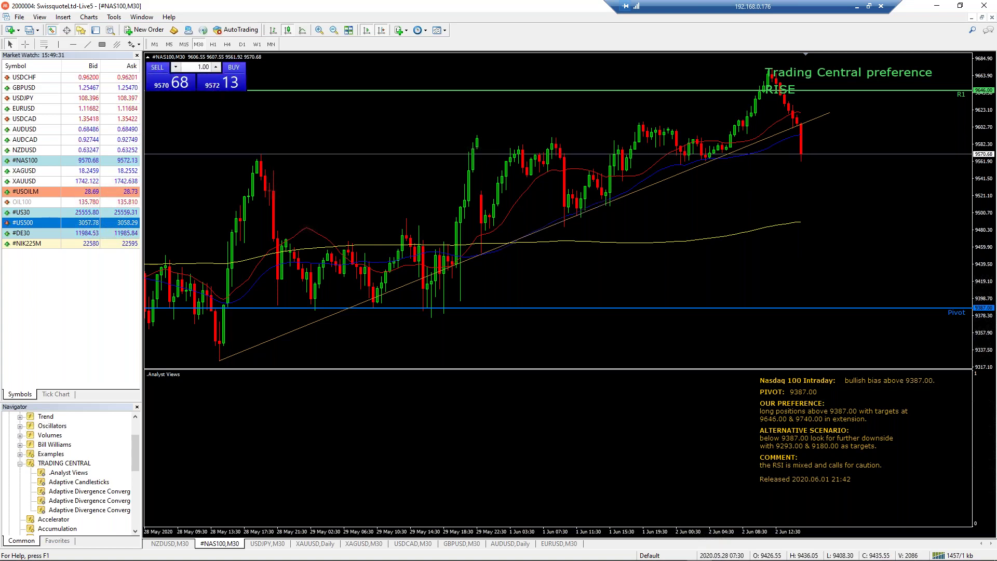
pyautogui.click(166, 82)
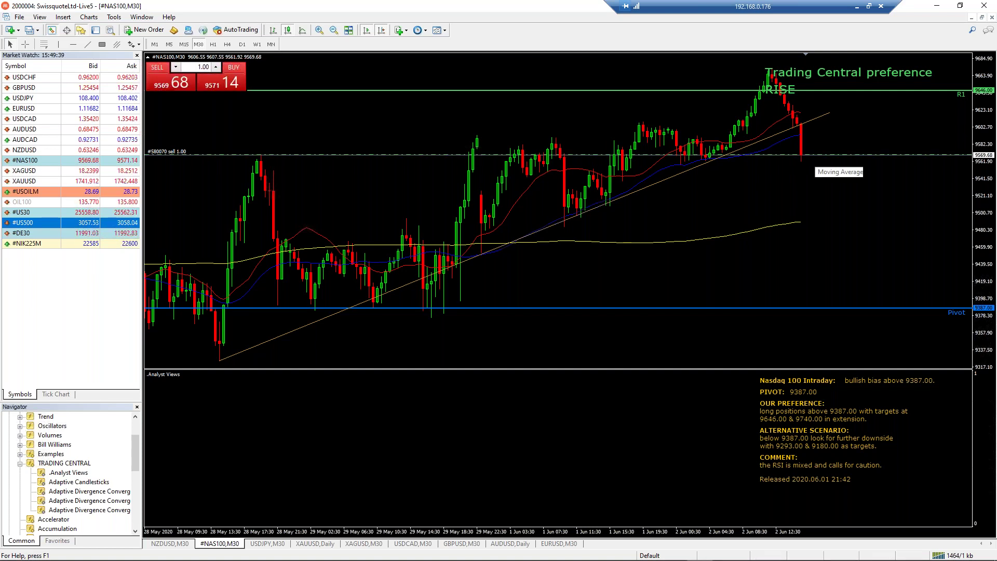
pyautogui.moveTo(820, 155); pyautogui.dragTo(825, 123)
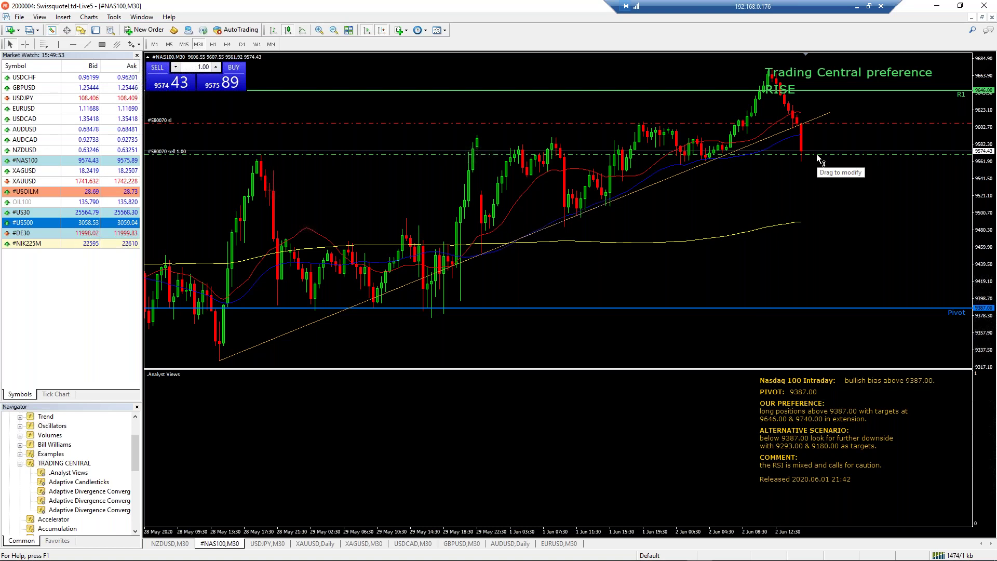
pyautogui.moveTo(816, 154); pyautogui.dragTo(815, 160)
pyautogui.moveTo(808, 197); pyautogui.dragTo(799, 222)
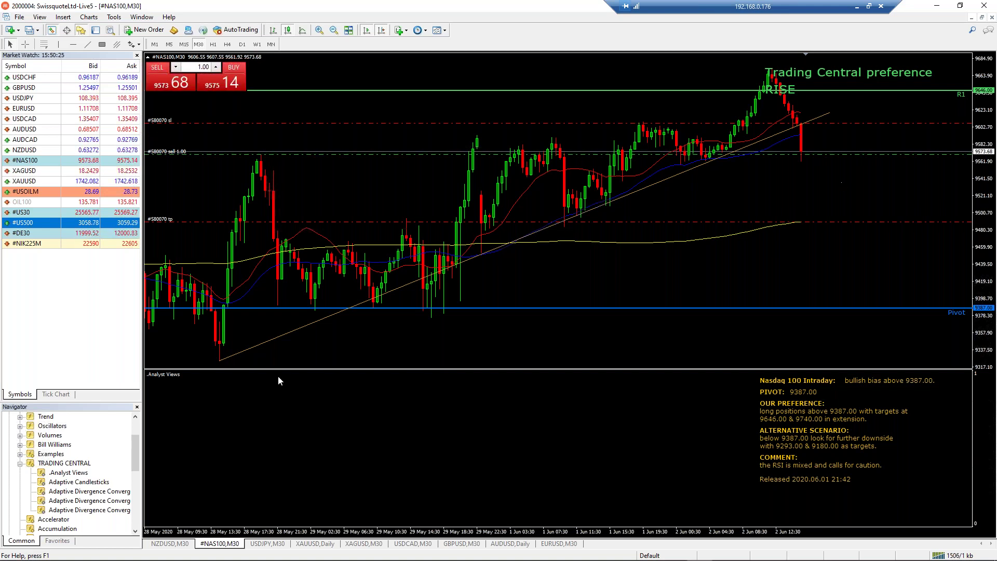
pyautogui.click(96, 33)
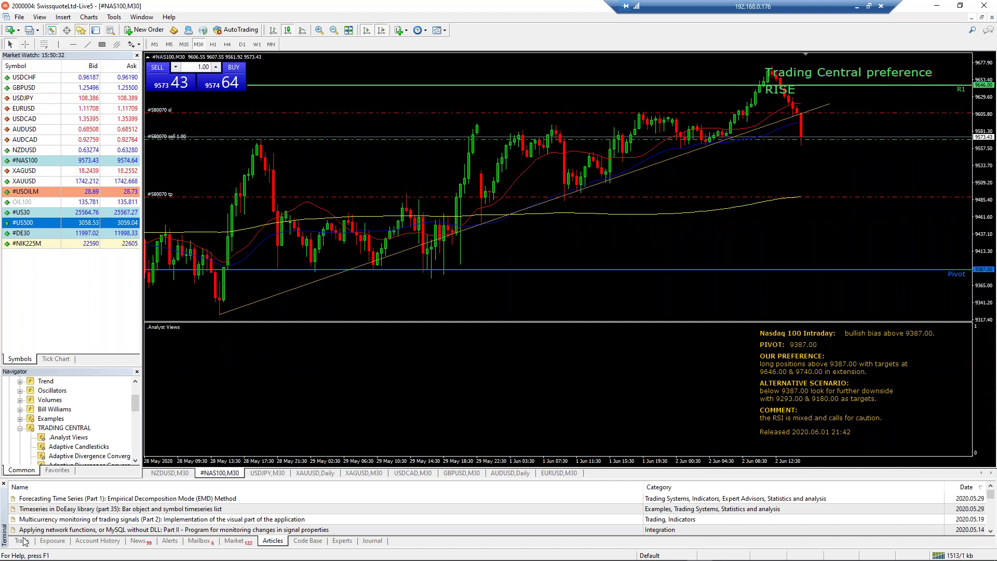
pyautogui.click(27, 543)
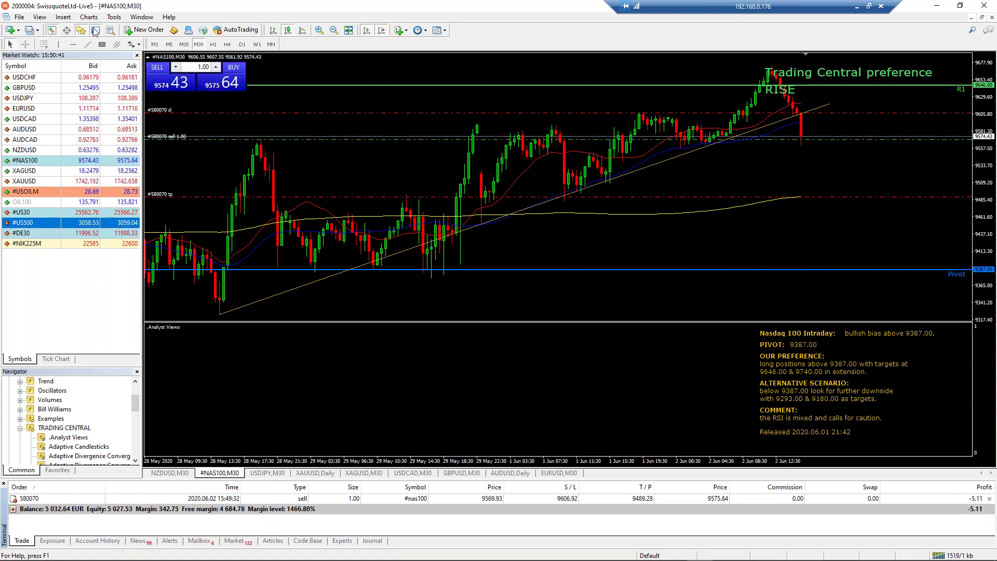
pyautogui.hotkey('ctrl', 't')
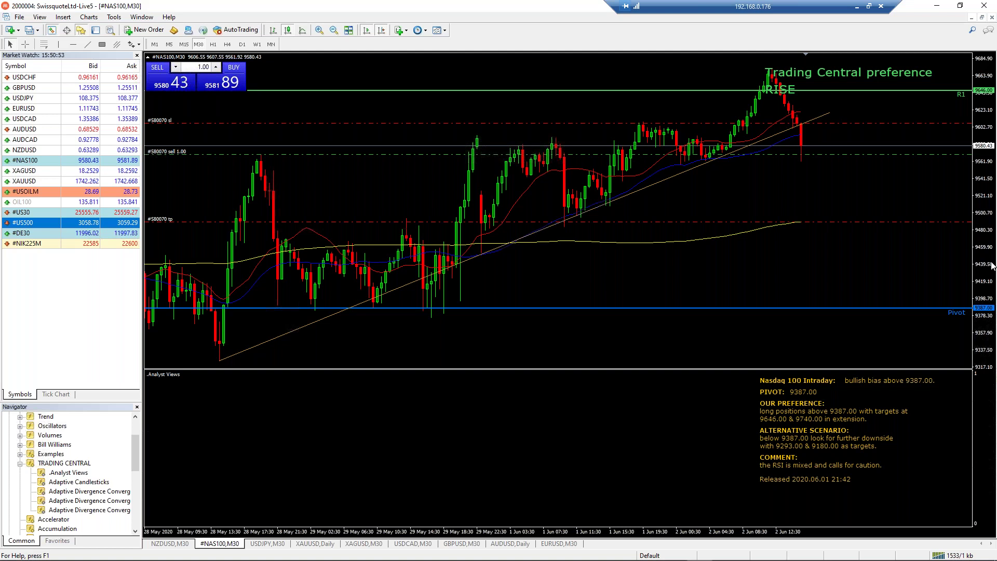
# Maximize the USDCAD chart from the tiled windows and set it to the D1 timeframe.
pyautogui.click(981, 18)
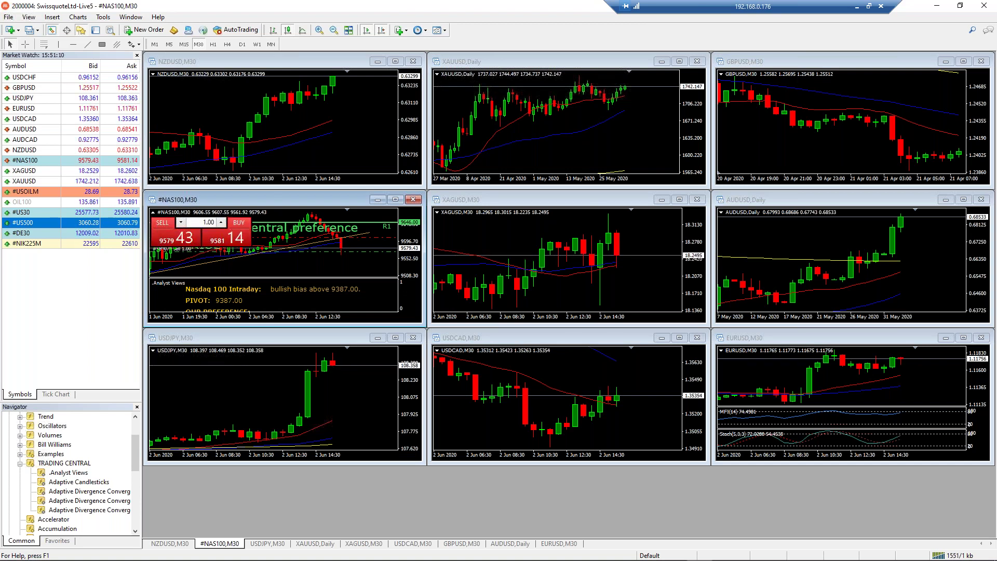
pyautogui.doubleClick(533, 343)
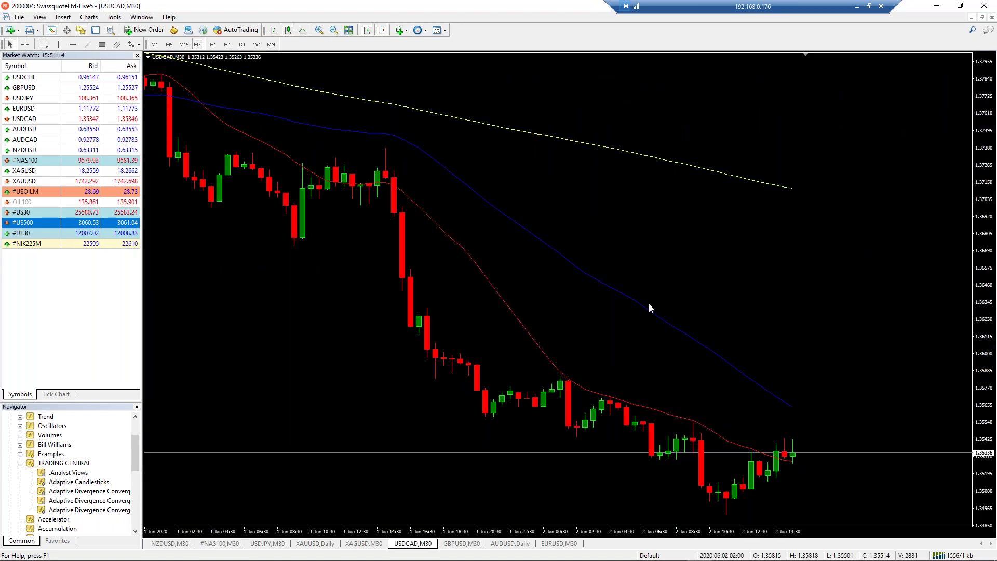
pyautogui.click(242, 44)
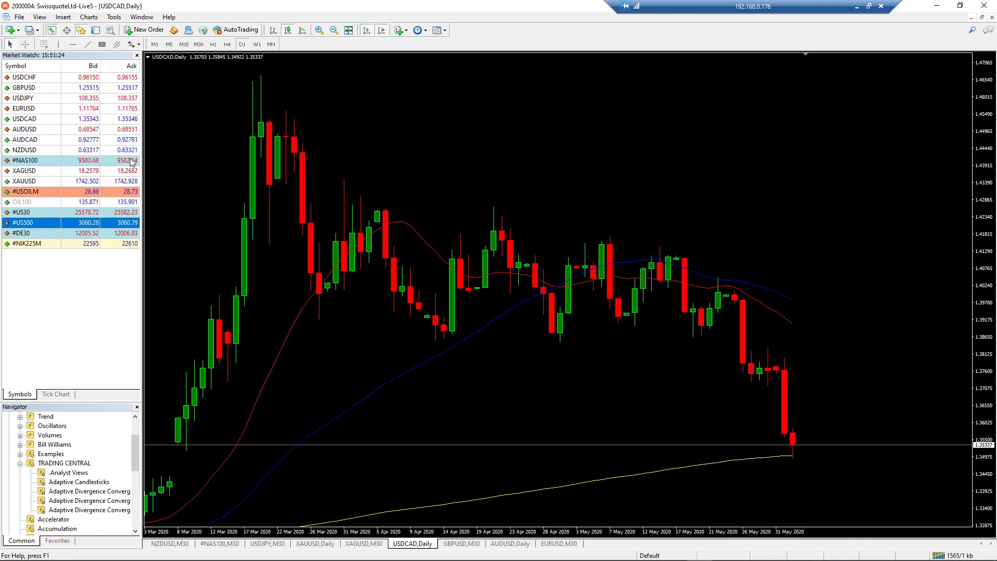
# Apply .Analyst Views to USDCAD daily, showing the 1.3900 pivot and DECLINE preference toward 1.3435.
pyautogui.doubleClick(69, 472)
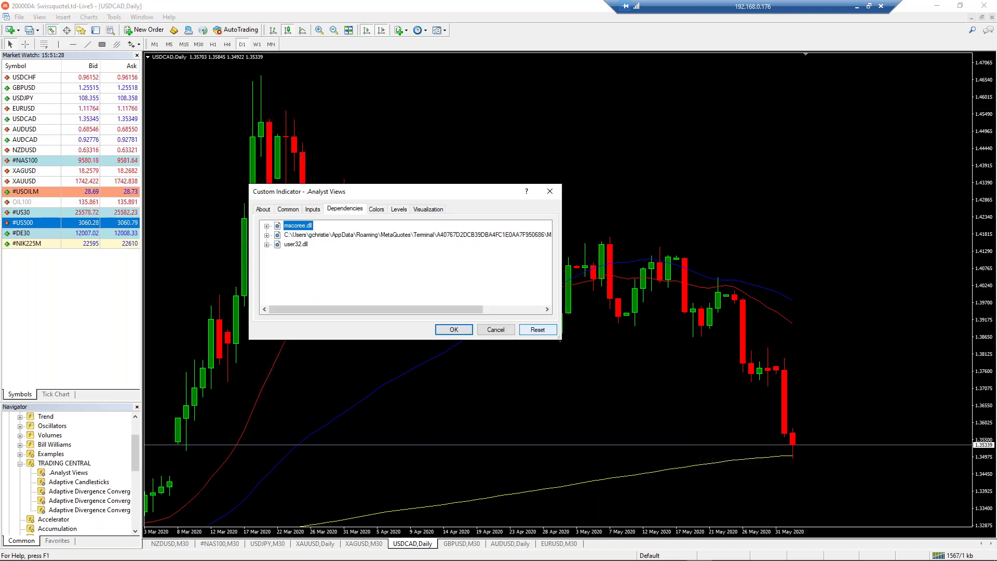
pyautogui.click(454, 329)
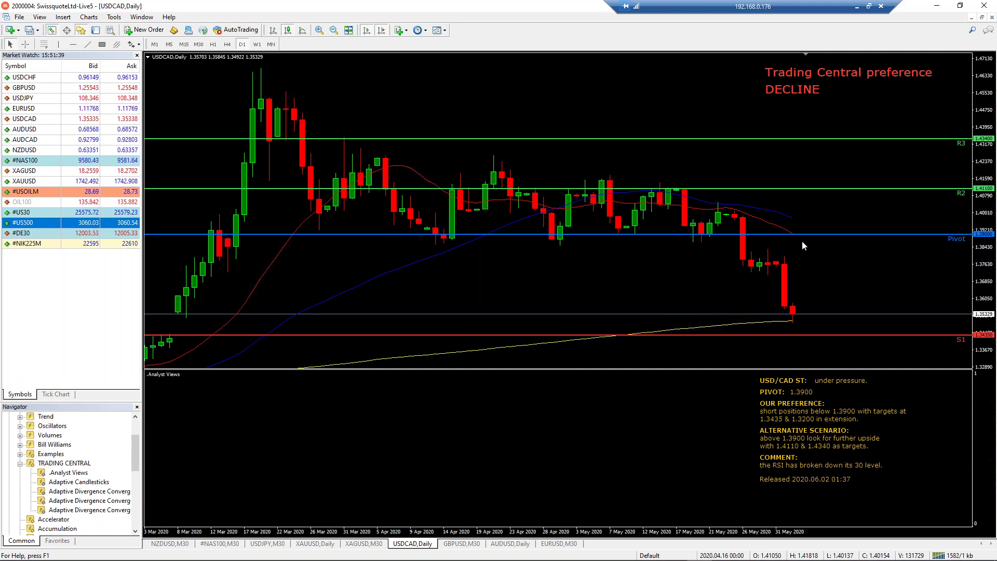
pyautogui.moveTo(809, 238)
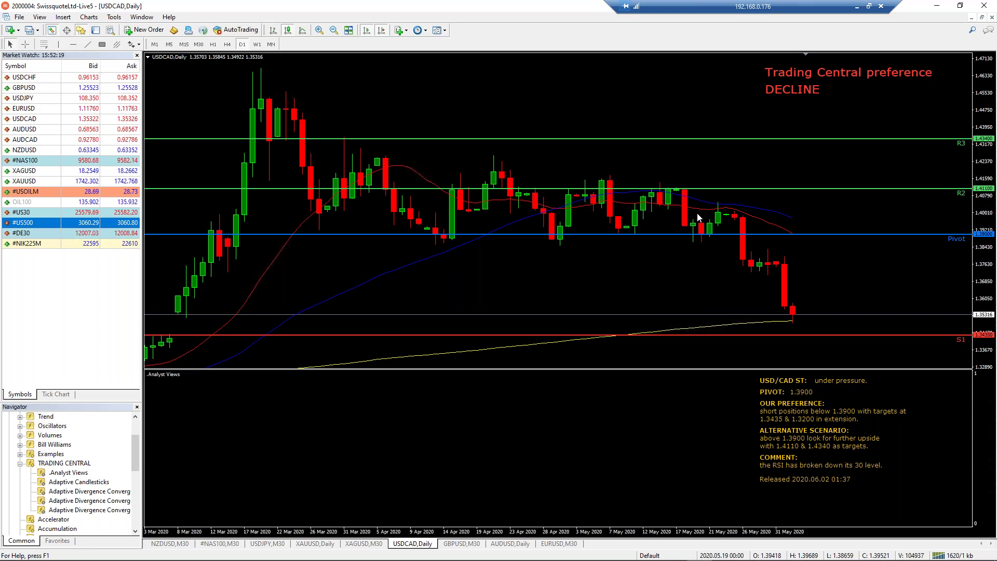
# Delete .Analyst Views from the USDCAD daily chart through its Indicators List.
pyautogui.rightClick(703, 261)
pyautogui.click(874, 260)
pyautogui.rightClick(875, 259)
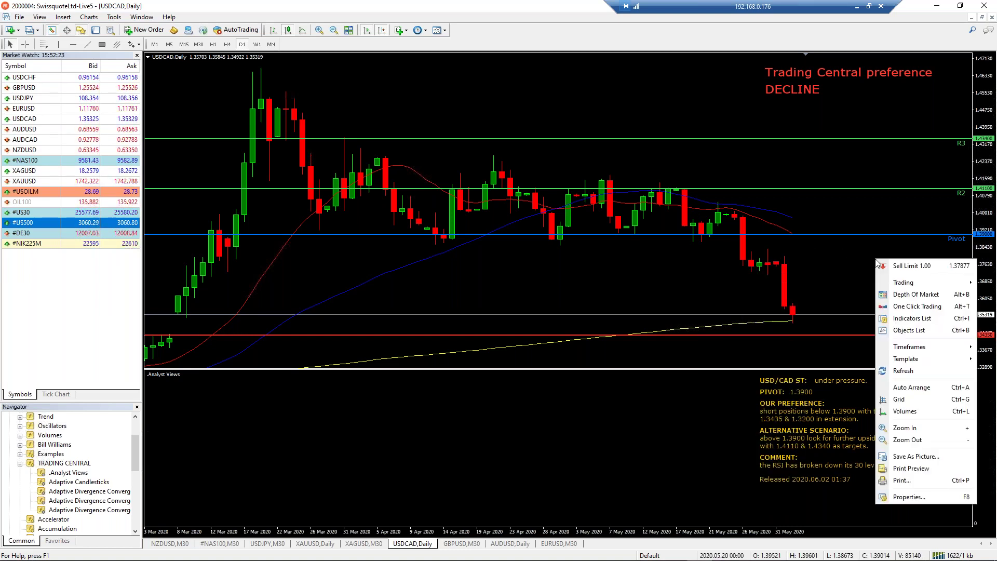
pyautogui.click(909, 318)
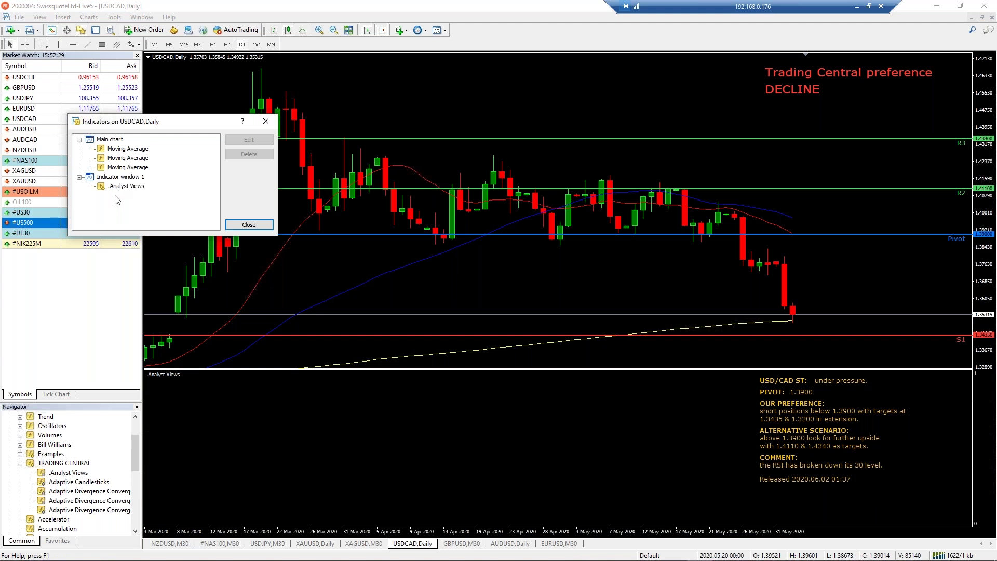
pyautogui.click(129, 186)
pyautogui.click(249, 154)
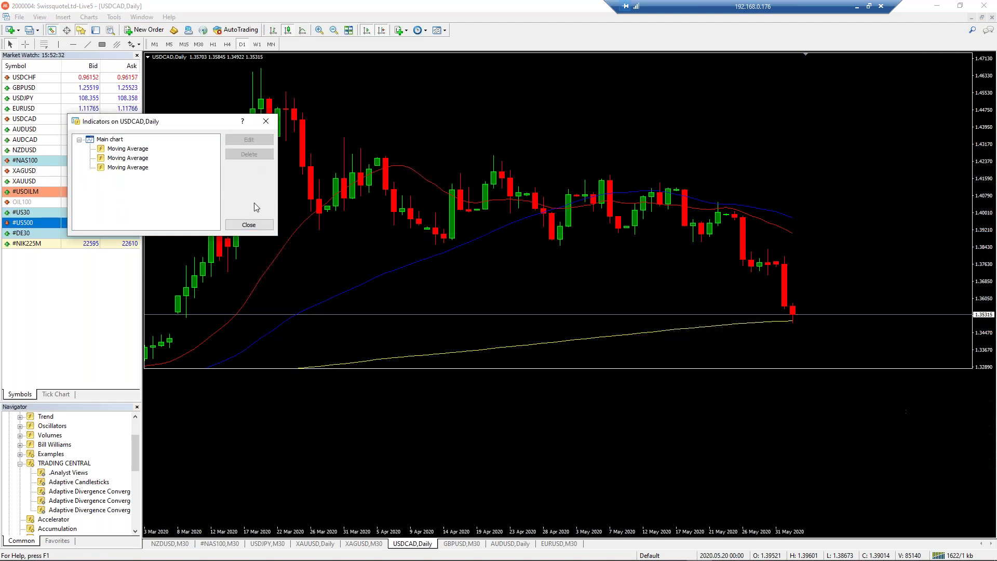
pyautogui.press('Escape')
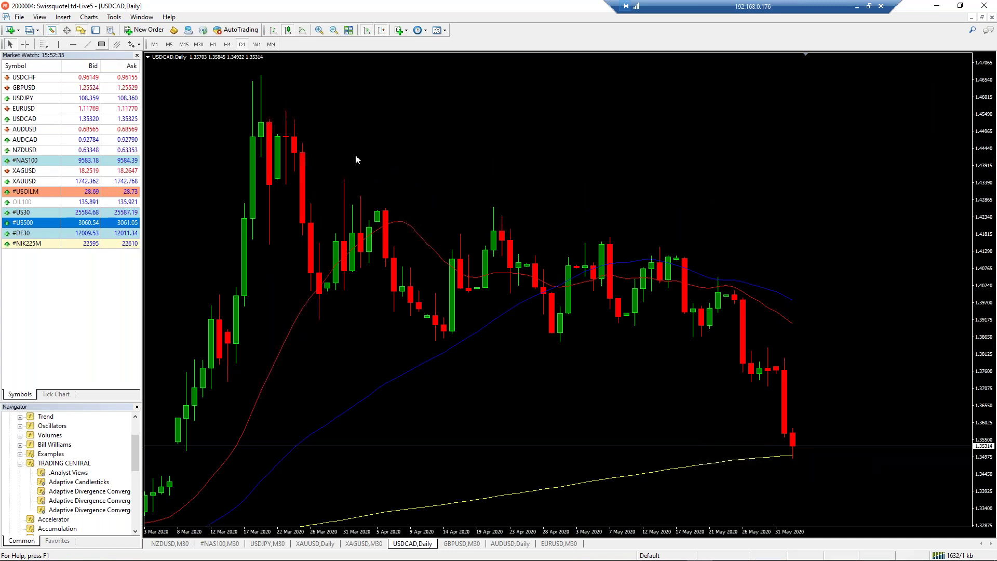
pyautogui.click(87, 44)
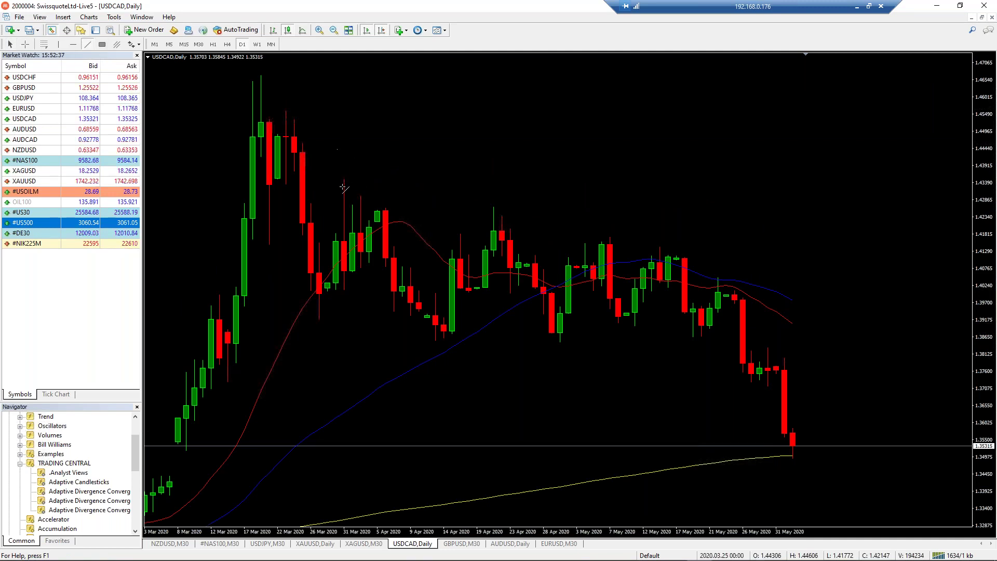
pyautogui.moveTo(336, 184)
pyautogui.mouseDown()
pyautogui.moveTo(501, 204)
pyautogui.moveTo(767, 267)
pyautogui.mouseUp()
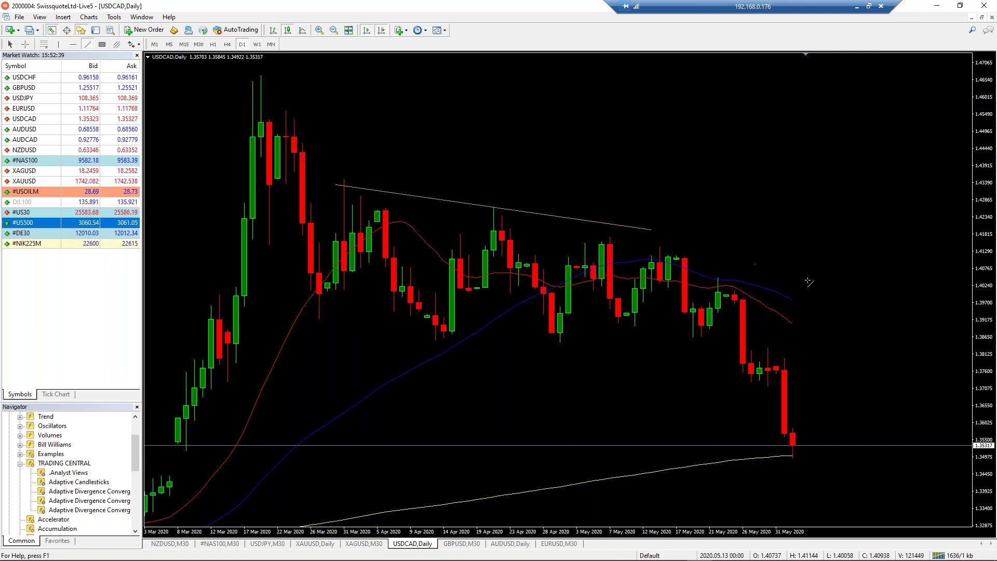
pyautogui.moveTo(831, 294)
pyautogui.mouseDown()
pyautogui.moveTo(858, 291)
pyautogui.moveTo(850, 294)
pyautogui.mouseUp()
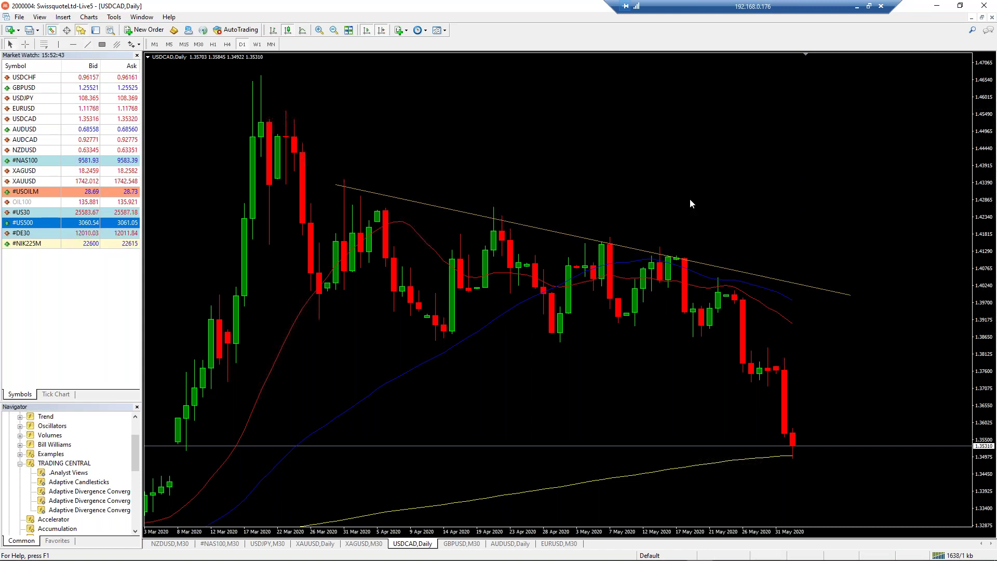
pyautogui.click(87, 45)
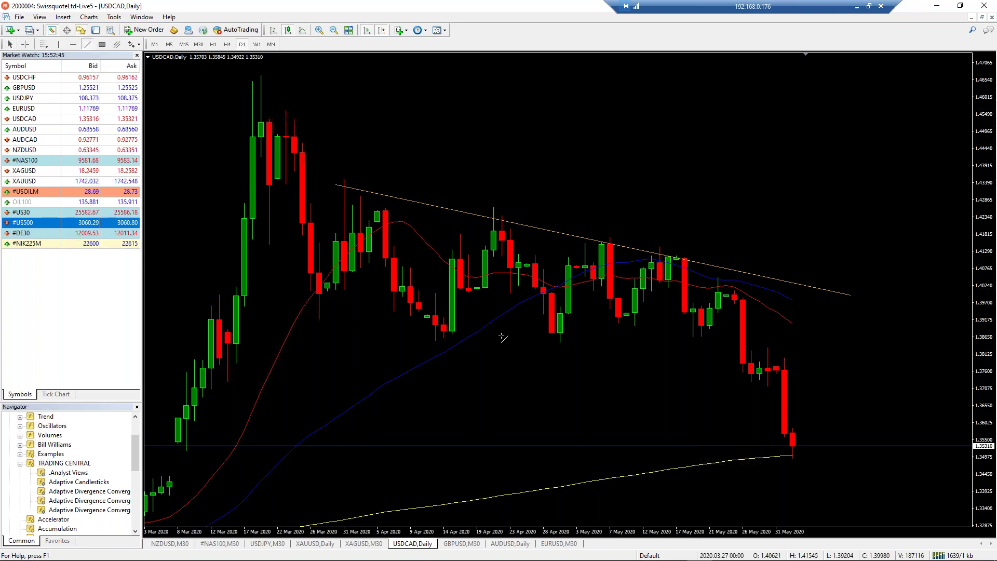
pyautogui.moveTo(435, 340)
pyautogui.mouseDown()
pyautogui.moveTo(796, 325)
pyautogui.moveTo(878, 333)
pyautogui.moveTo(854, 330)
pyautogui.mouseUp()
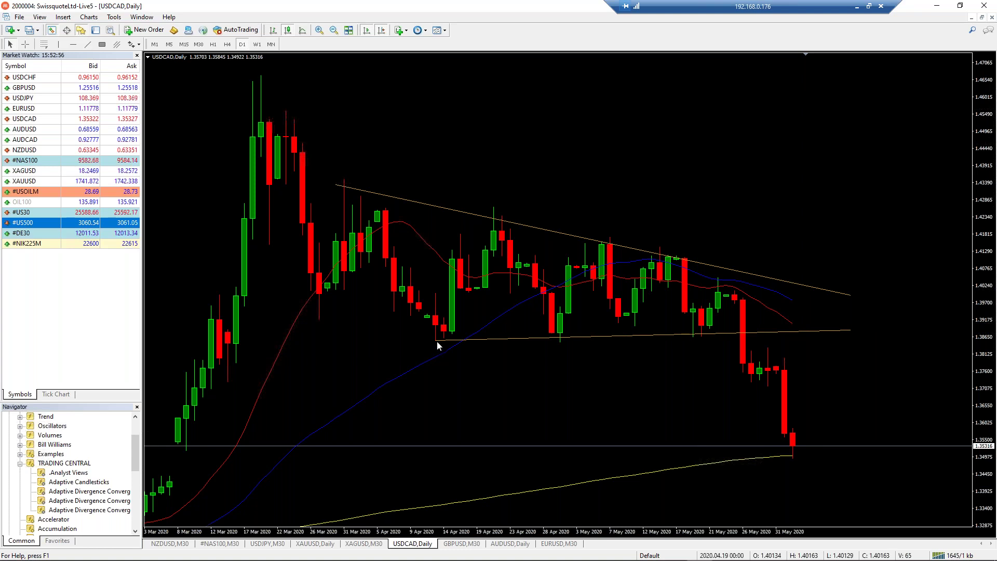
pyautogui.scroll(1, 358, 338)
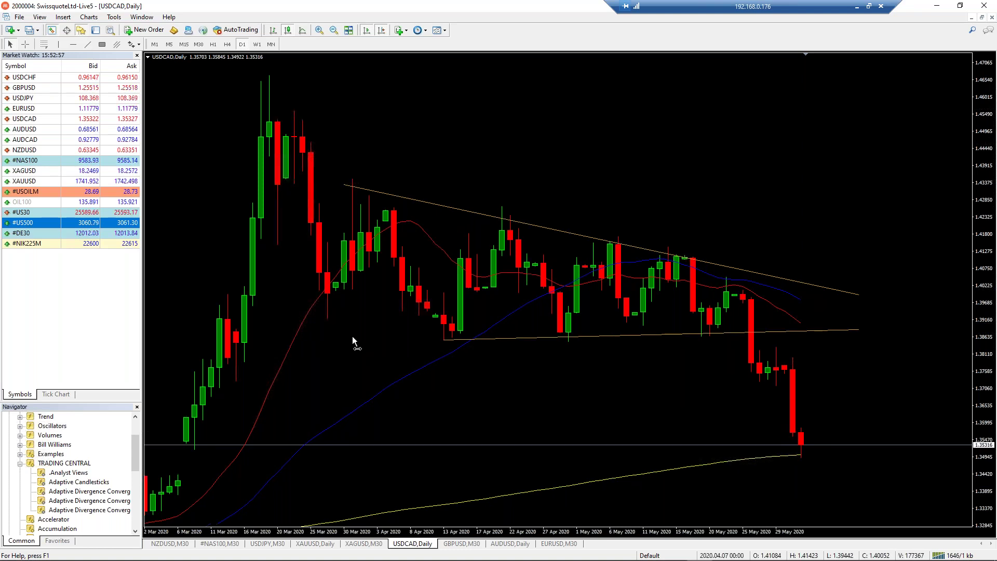
pyautogui.scroll(-1, 663, 180)
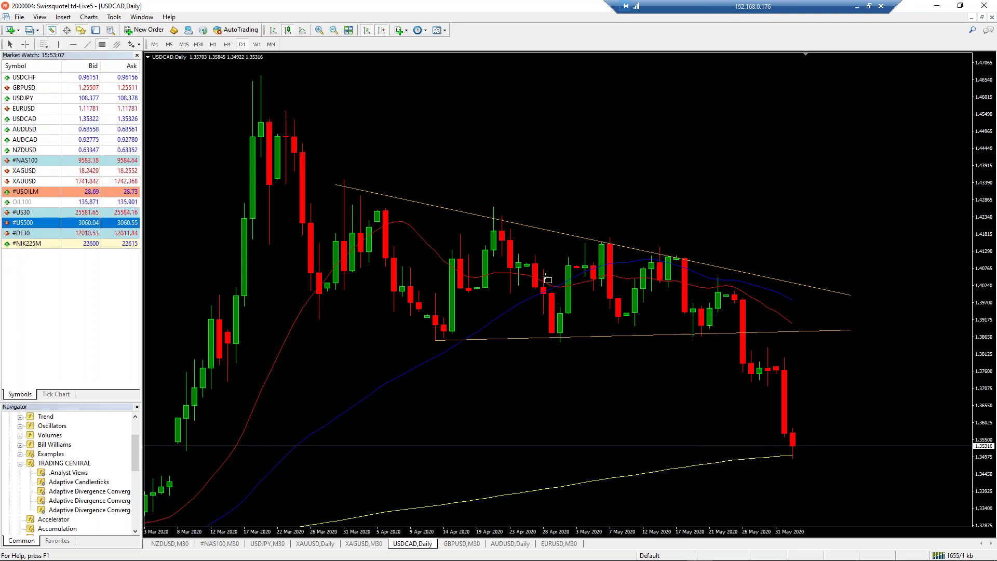
# Box the late-April USDCAD daily candles near 1.40 with a blue filled rectangle.
pyautogui.moveTo(534, 268); pyautogui.dragTo(575, 297)
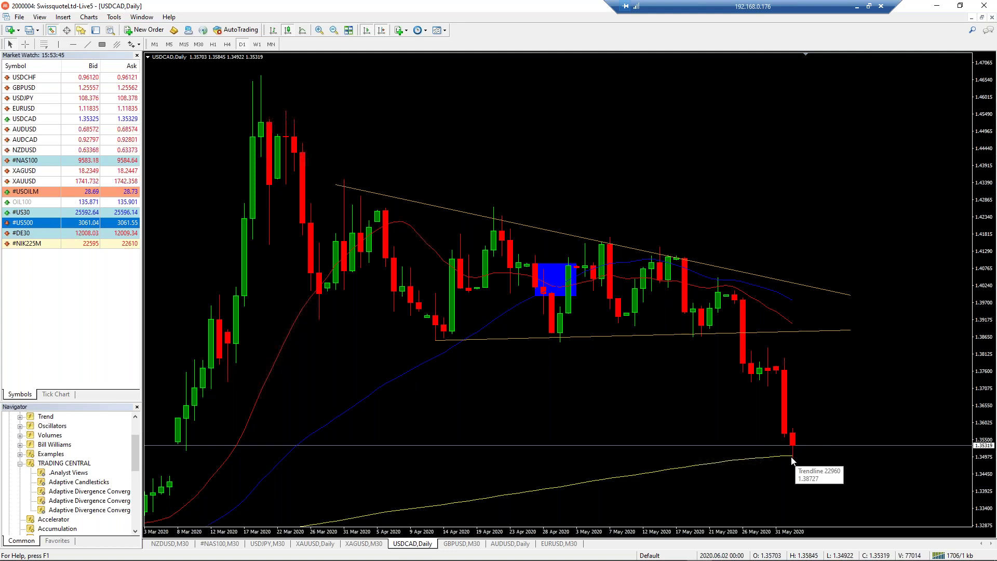
pyautogui.moveTo(793, 457)
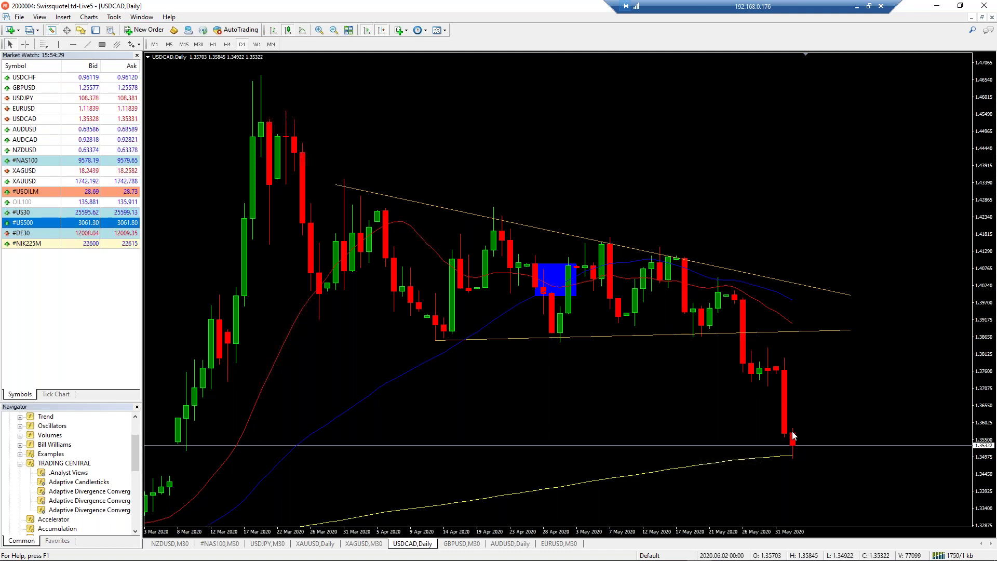
# Switch USDCAD to M30 and draw a falling trendline along the 1–2 June highs near 1.3530.
pyautogui.rightClick(666, 382)
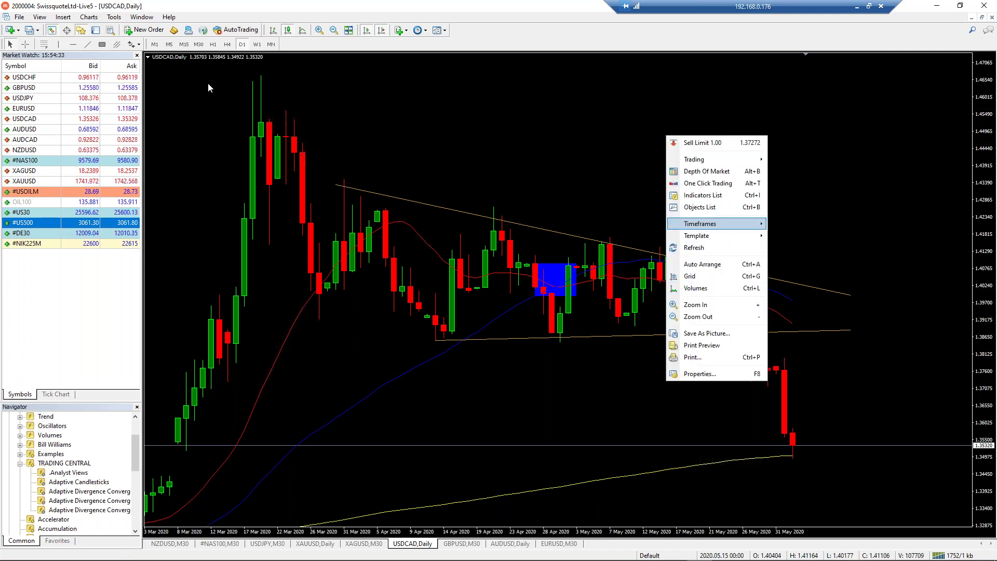
pyautogui.click(198, 44)
pyautogui.click(199, 44)
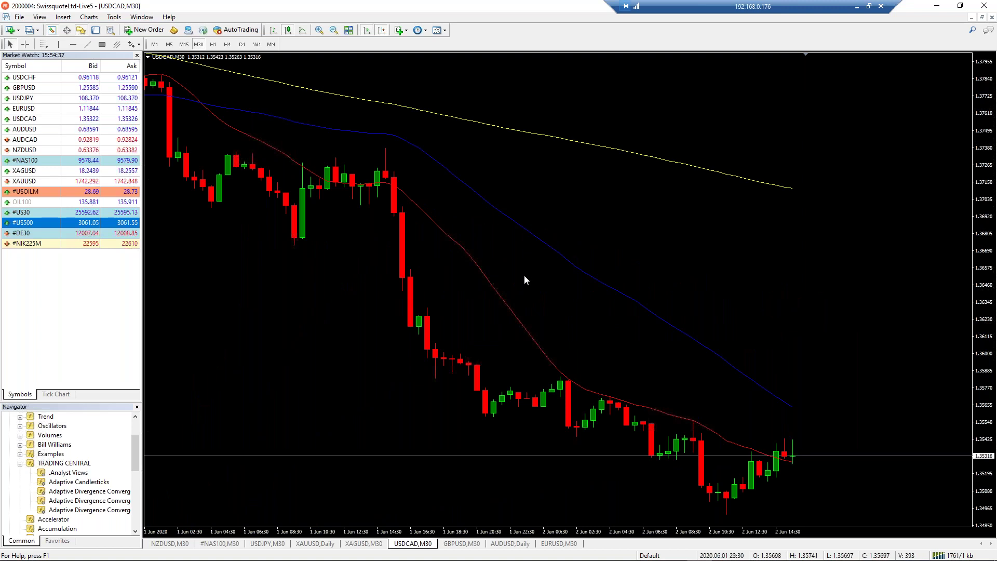
pyautogui.click(87, 44)
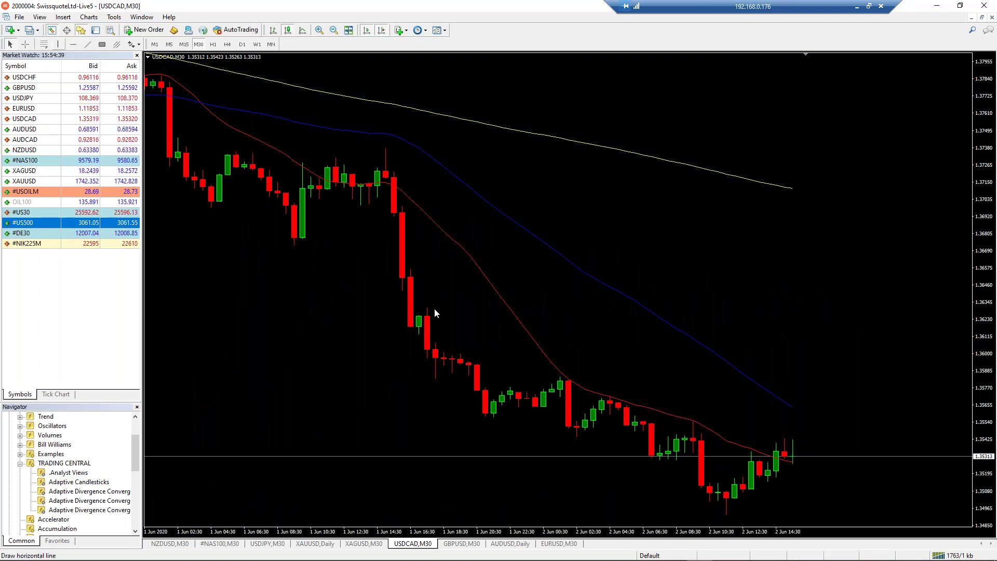
pyautogui.moveTo(426, 304)
pyautogui.mouseDown()
pyautogui.moveTo(750, 394)
pyautogui.moveTo(809, 453)
pyautogui.moveTo(793, 468)
pyautogui.moveTo(829, 464)
pyautogui.mouseUp()
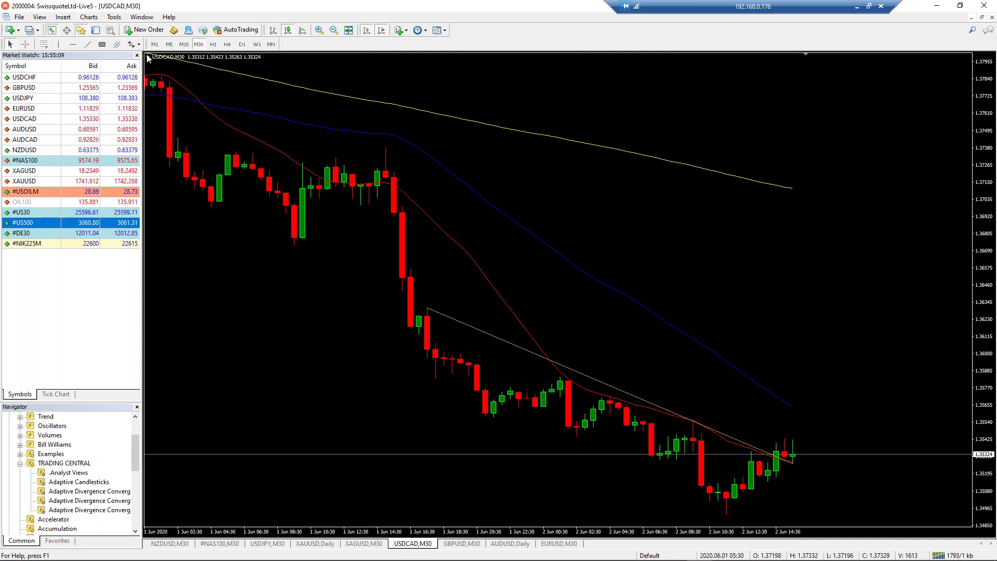
# Buy 1.00 lot USDCAD near 1.3535 with stop-loss near 1.3515 and take-profit near 1.3565.
pyautogui.hotkey('alt', 't')
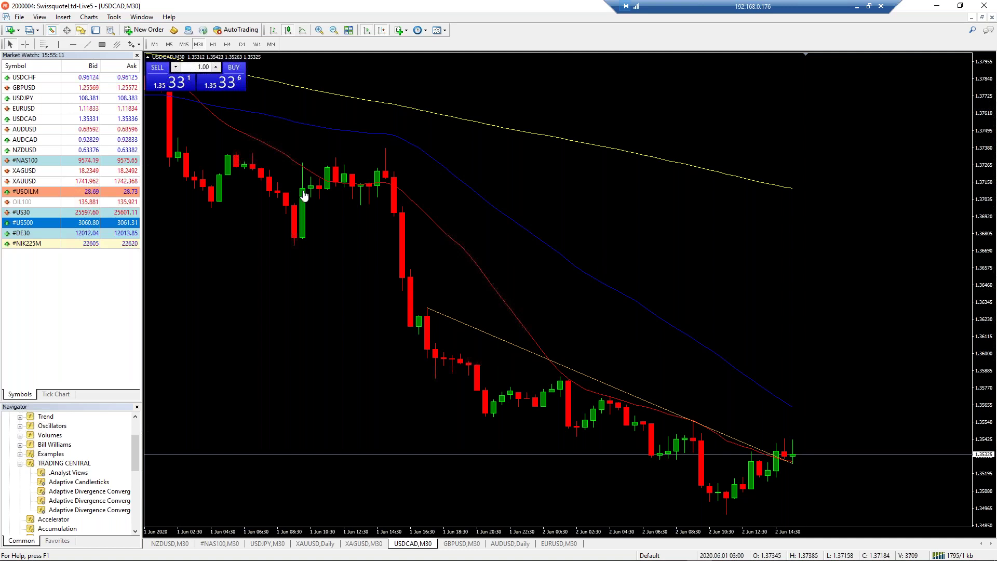
pyautogui.click(233, 67)
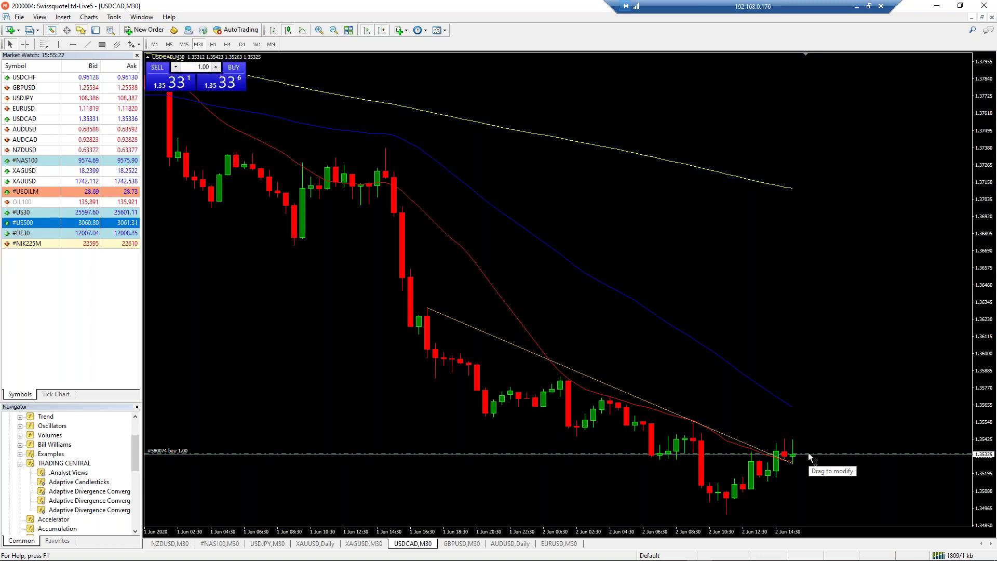
pyautogui.moveTo(808, 455); pyautogui.dragTo(801, 481)
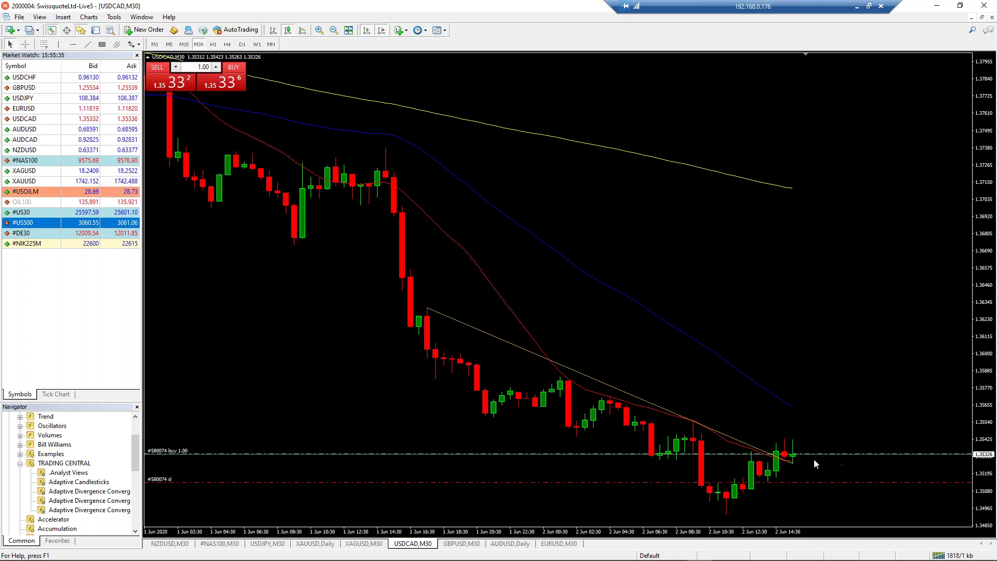
pyautogui.moveTo(803, 453); pyautogui.dragTo(807, 406)
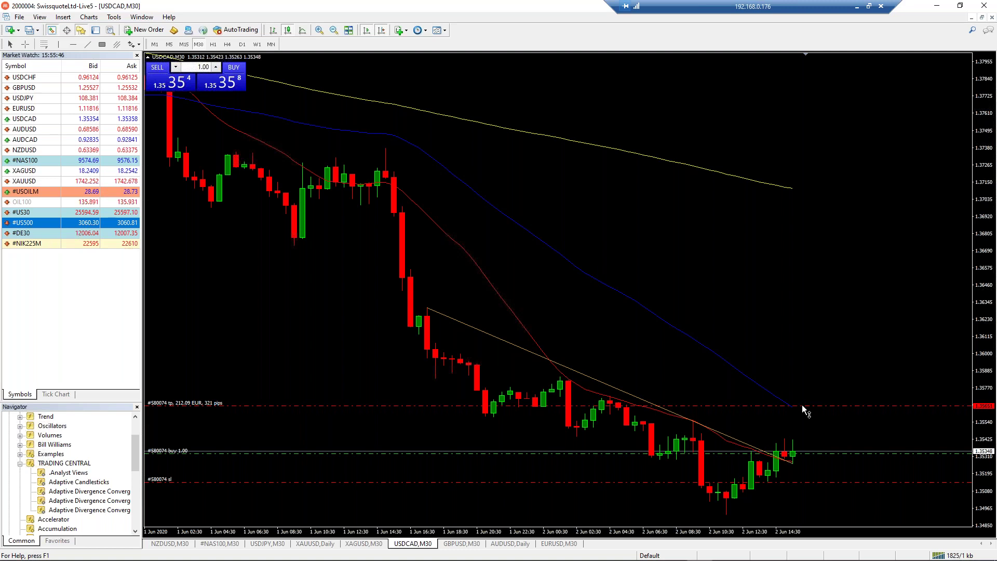
pyautogui.press('Delete')
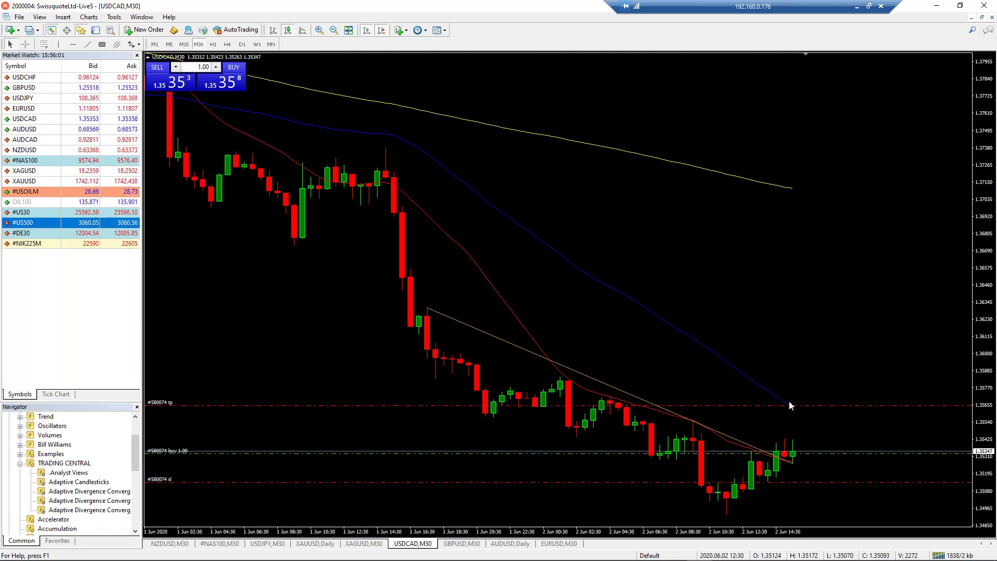
pyautogui.rightClick(576, 242)
pyautogui.press('Escape')
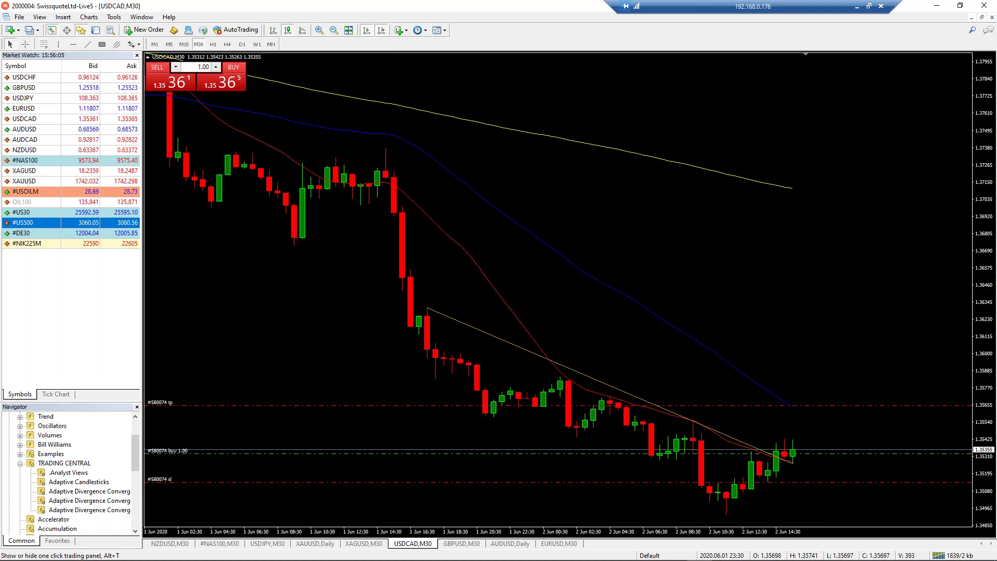
pyautogui.hscroll(-3, 680, 322)
pyautogui.hscroll(3, 693, 333)
pyautogui.hscroll(-1, 693, 332)
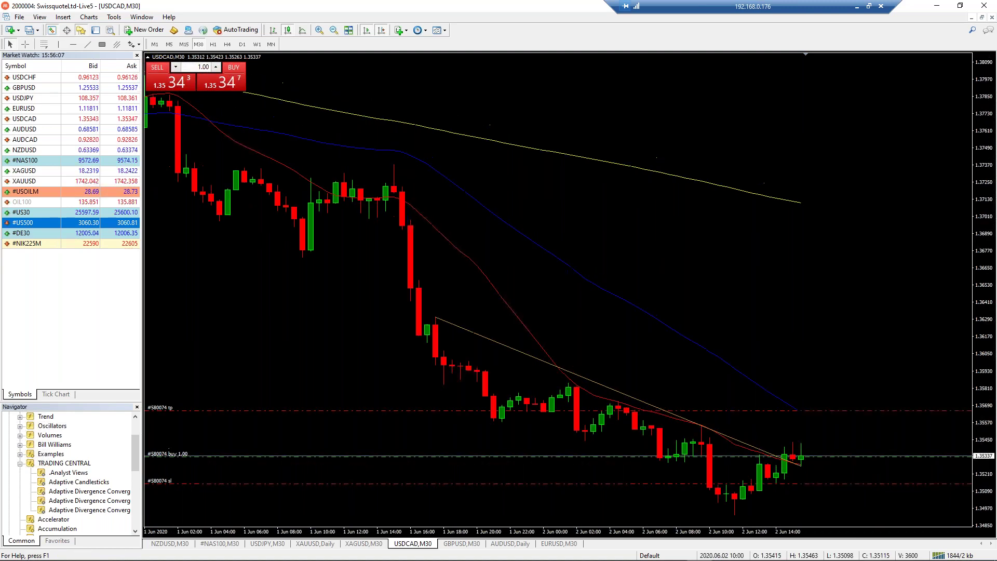
pyautogui.hscroll(1, 485, 337)
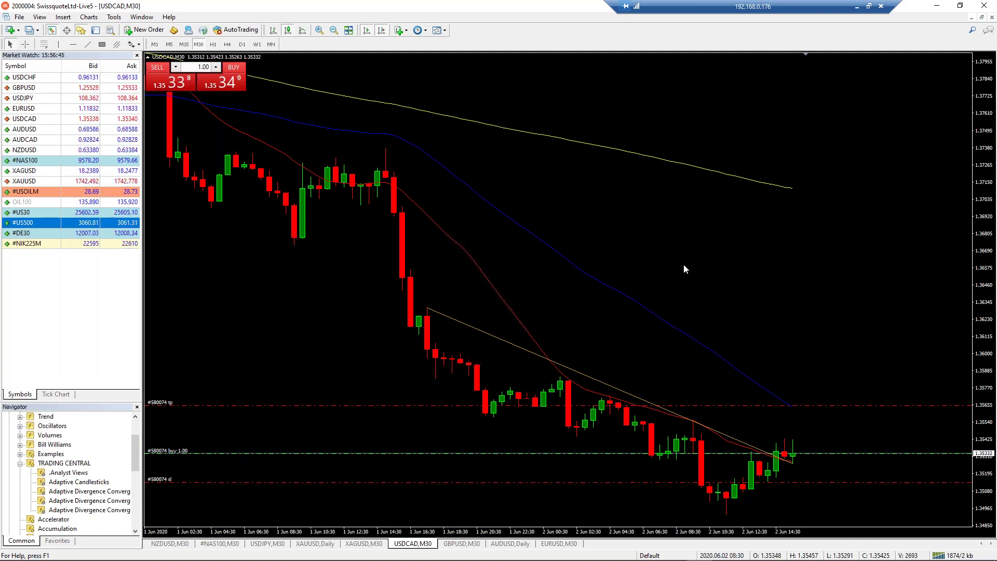
pyautogui.rightClick(703, 186)
pyautogui.click(242, 46)
pyautogui.click(243, 46)
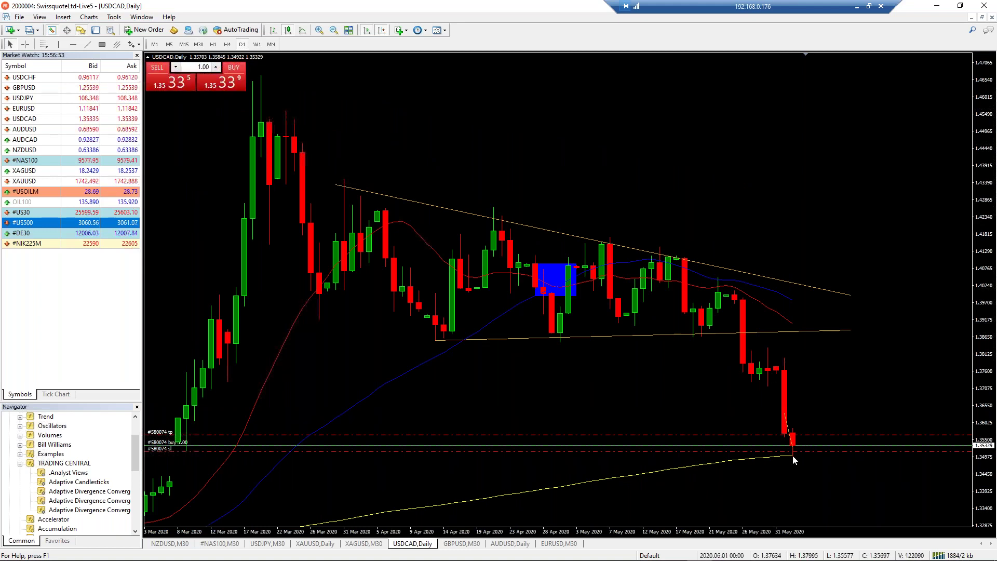
pyautogui.moveTo(791, 457)
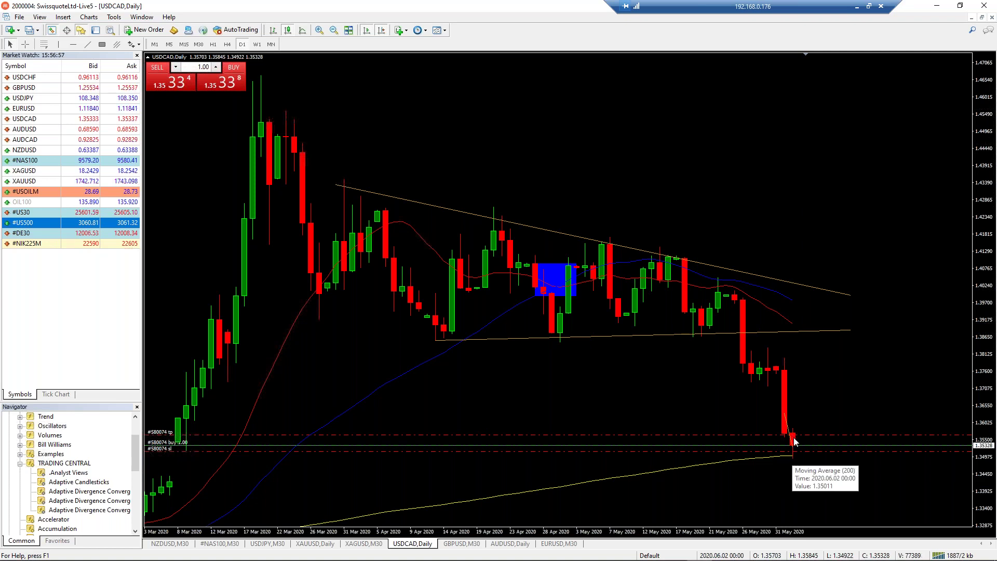
pyautogui.moveTo(788, 440)
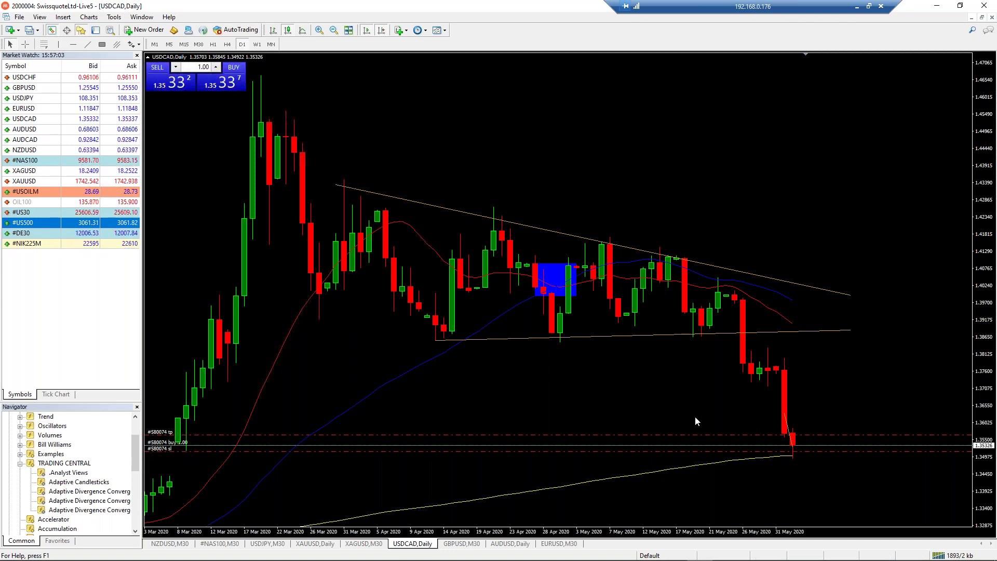
pyautogui.rightClick(670, 382)
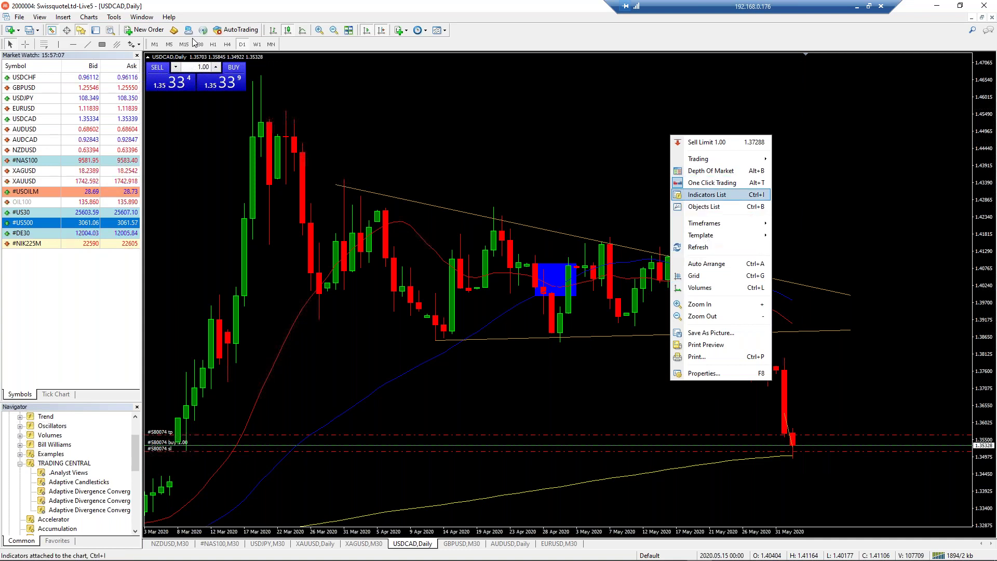
pyautogui.press('Escape')
pyautogui.write('m30')
pyautogui.press('Return')
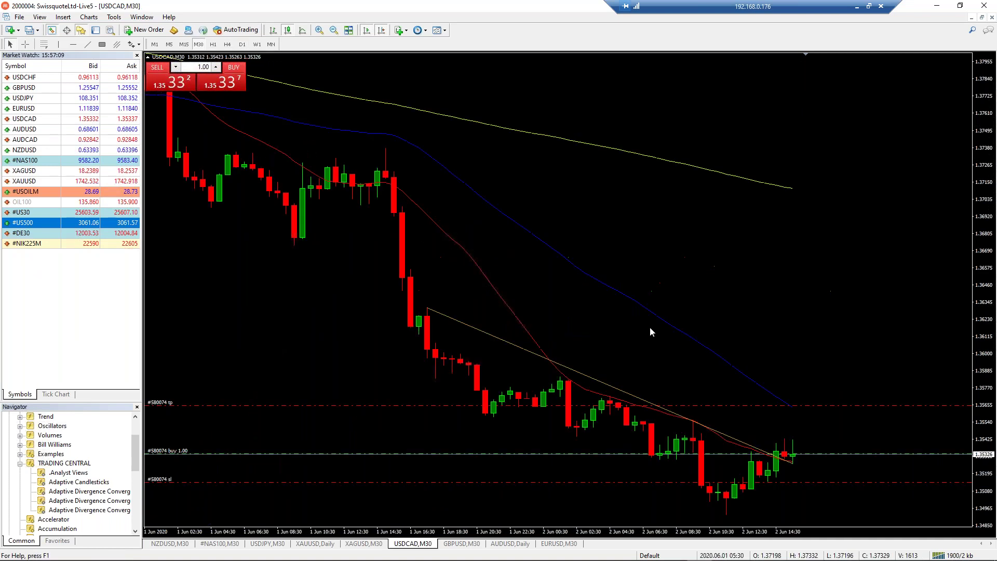
# Apply Trading Central Adaptive Candlesticks to the M30 chart, labelling patterns like BLB, ULB and TLS.
pyautogui.moveTo(136, 451); pyautogui.dragTo(144, 462)
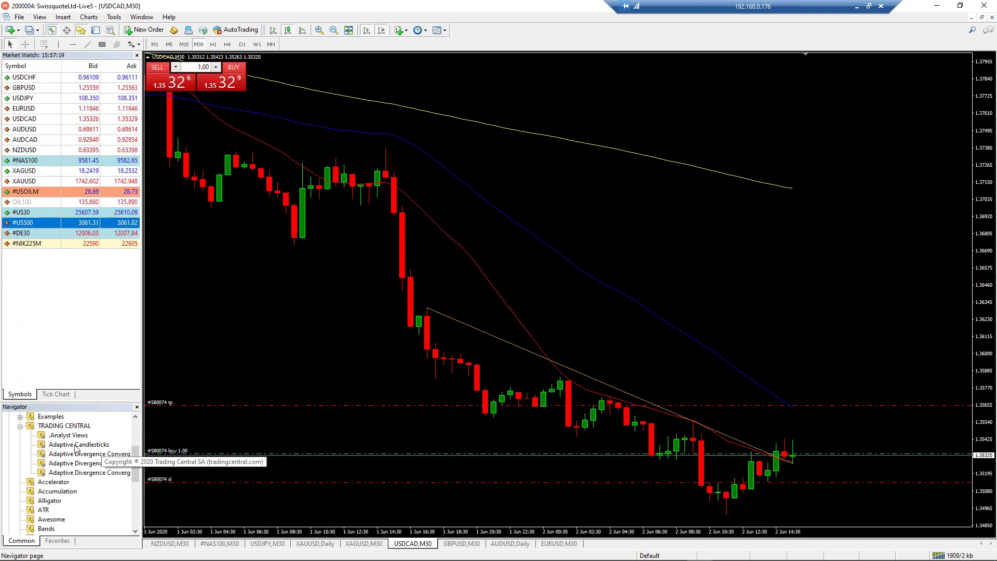
pyautogui.moveTo(73, 449); pyautogui.dragTo(578, 316)
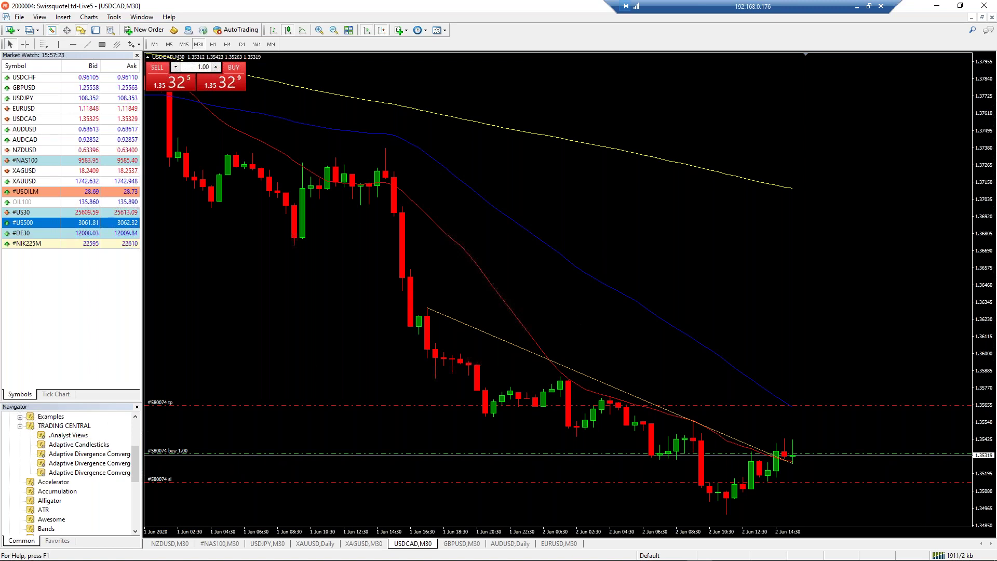
pyautogui.click(454, 329)
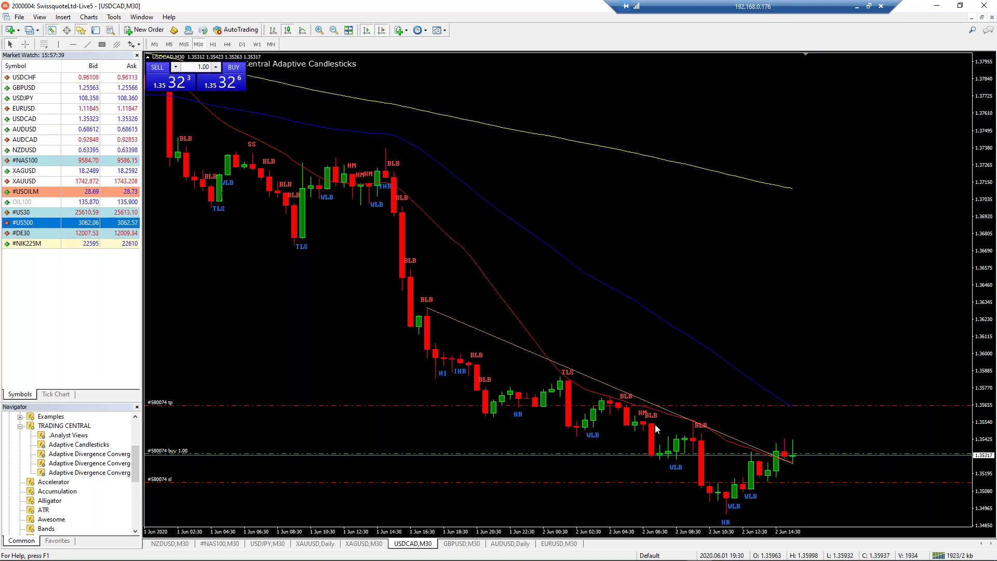
pyautogui.moveTo(681, 469)
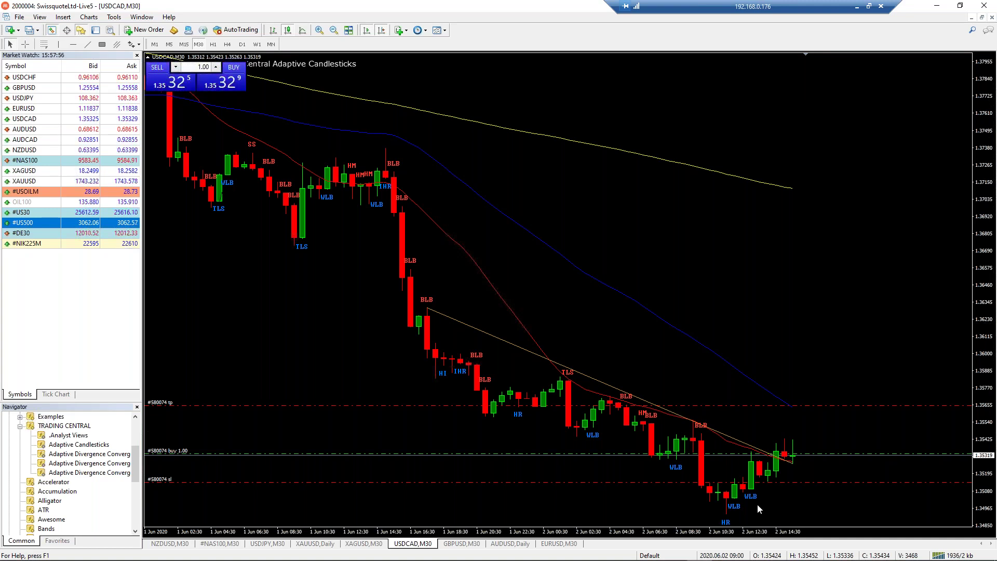
pyautogui.moveTo(750, 497)
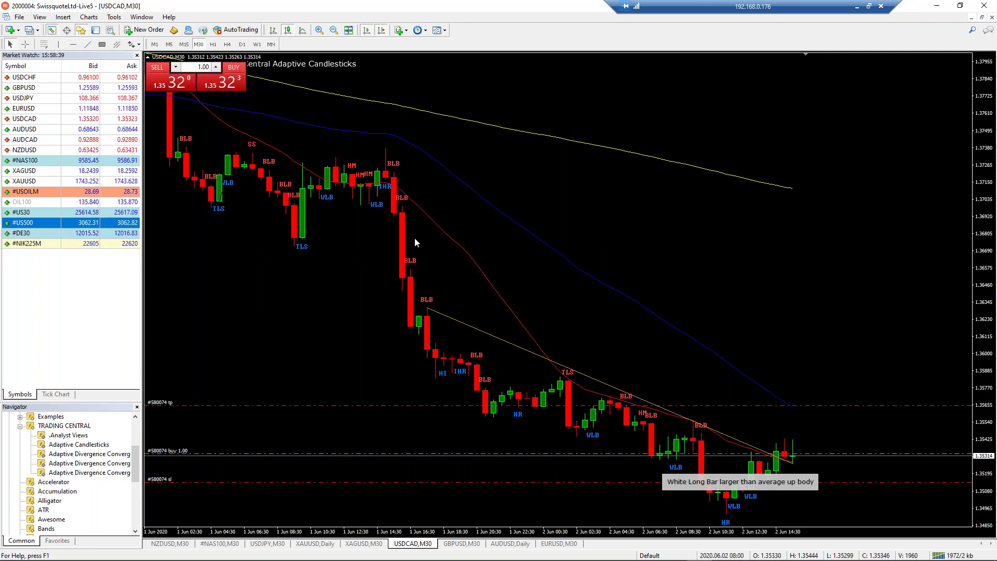
pyautogui.moveTo(569, 377)
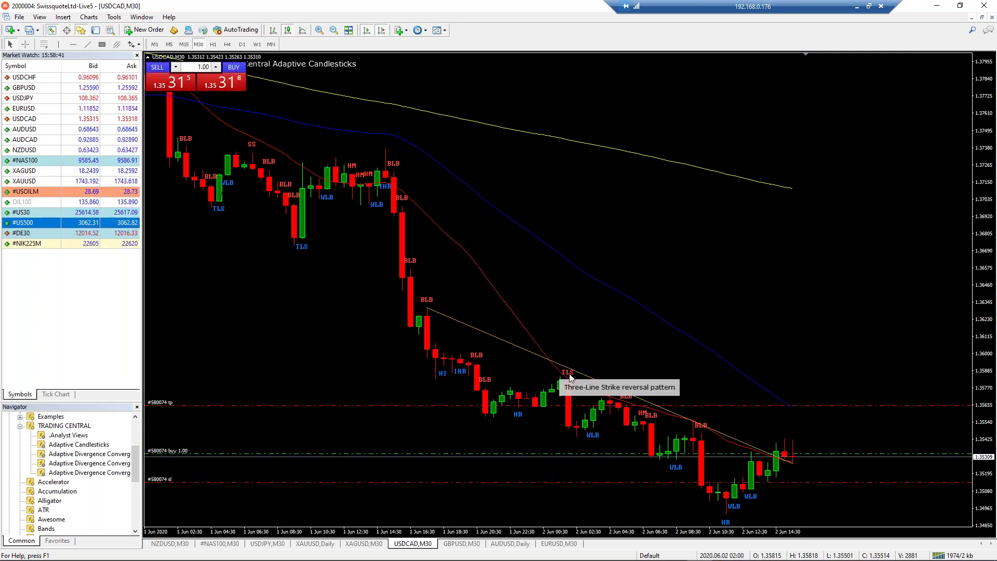
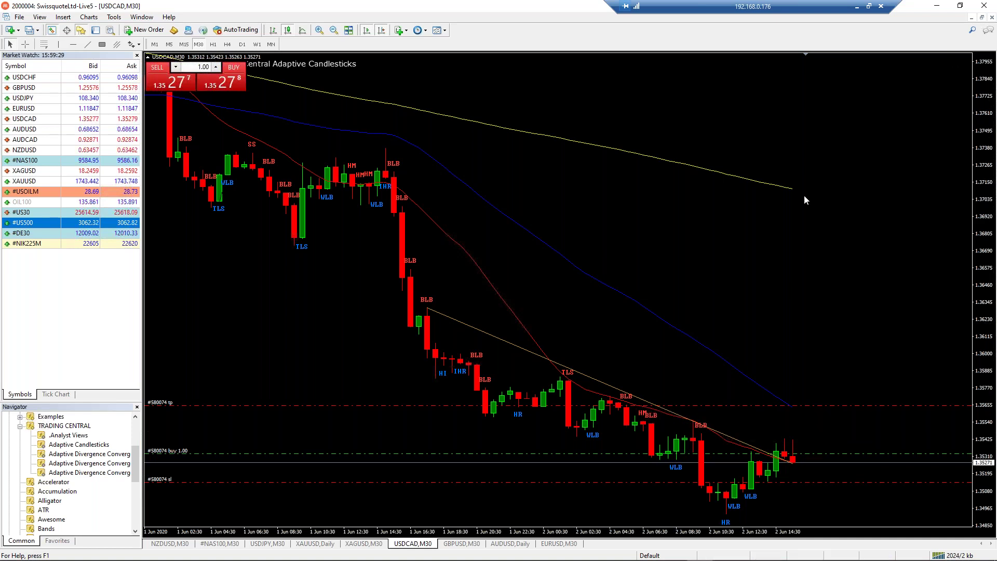
# Tile all chart windows, then maximize the AUDUSD Daily chart to fill the workspace.
pyautogui.hotkey('alt', 'r')
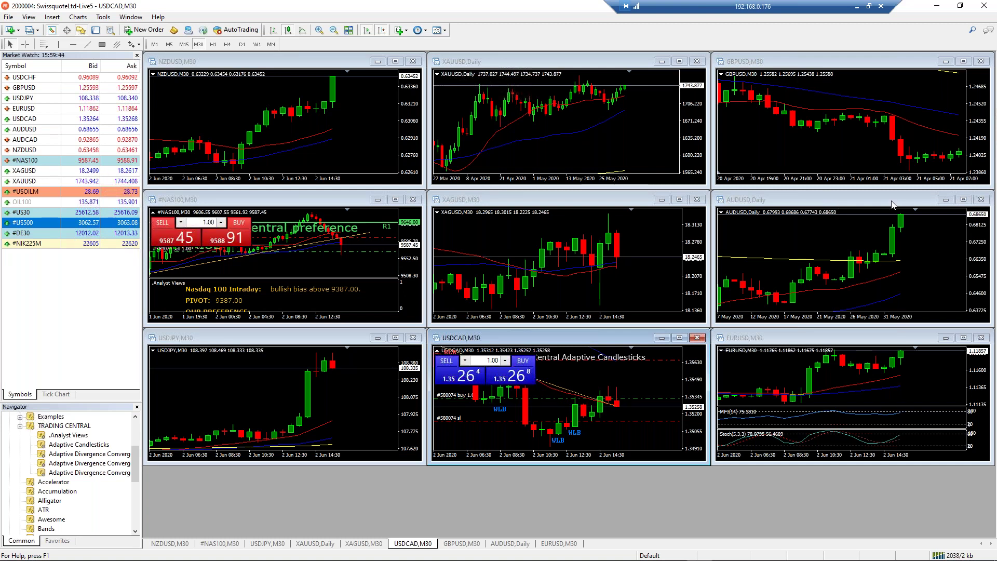
pyautogui.click(921, 196)
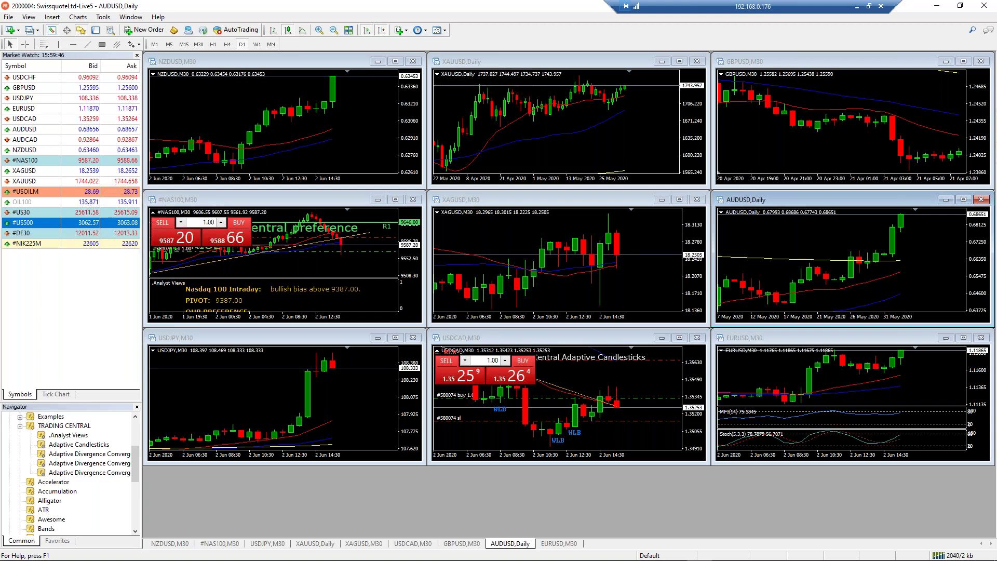
pyautogui.click(963, 199)
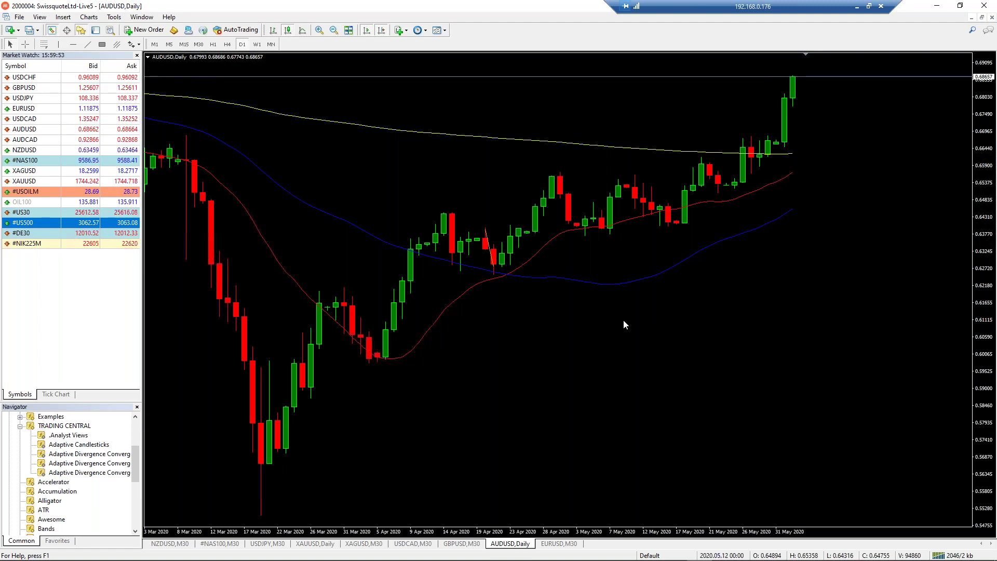
pyautogui.scroll(4, 665, 324)
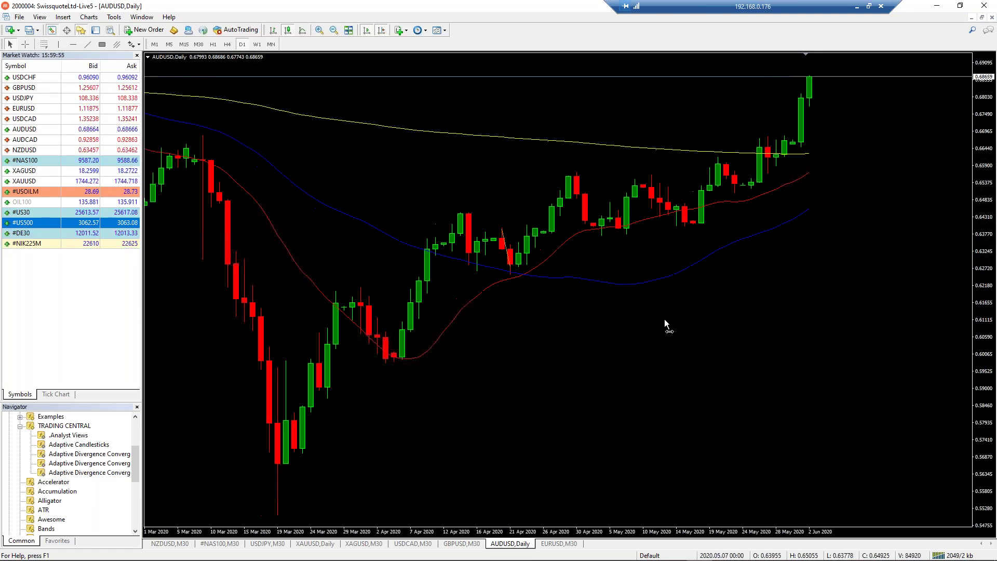
pyautogui.scroll(2, 664, 322)
pyautogui.scroll(-6, 665, 321)
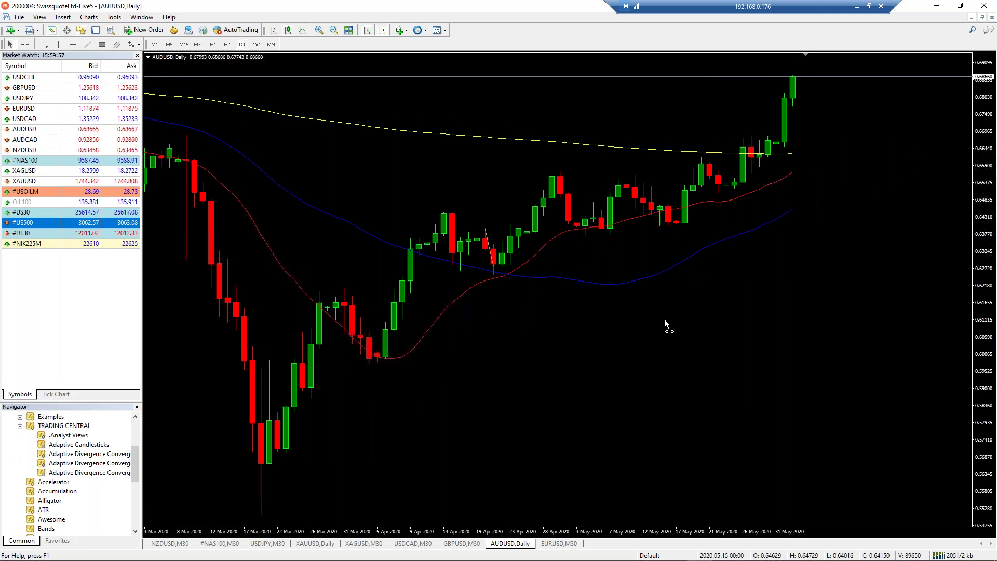
pyautogui.scroll(1, 662, 324)
pyautogui.scroll(-1, 662, 324)
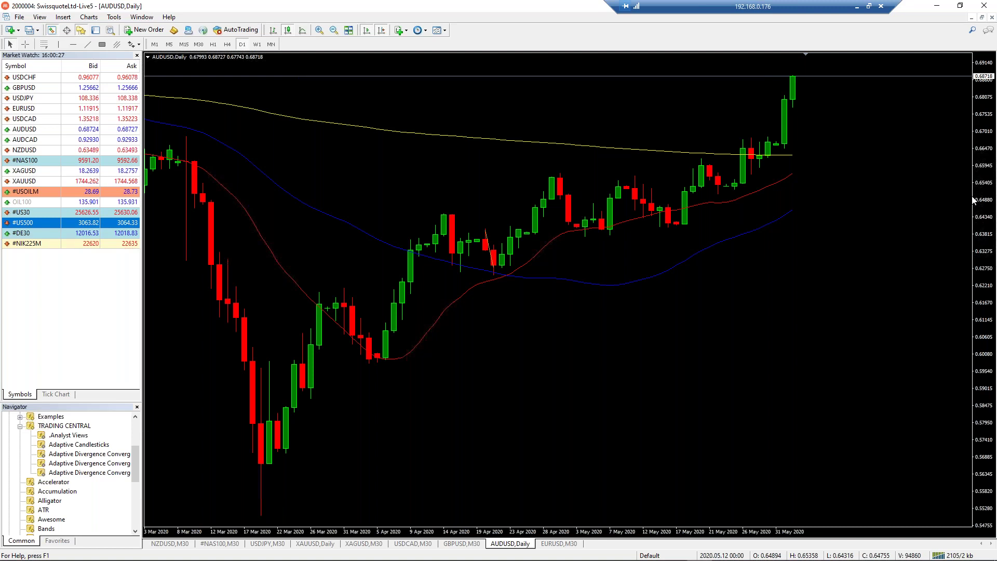
# Draw a rising trendline on AUDUSD Daily from the March 2020 low past the latest candles.
pyautogui.moveTo(983, 227); pyautogui.dragTo(986, 260)
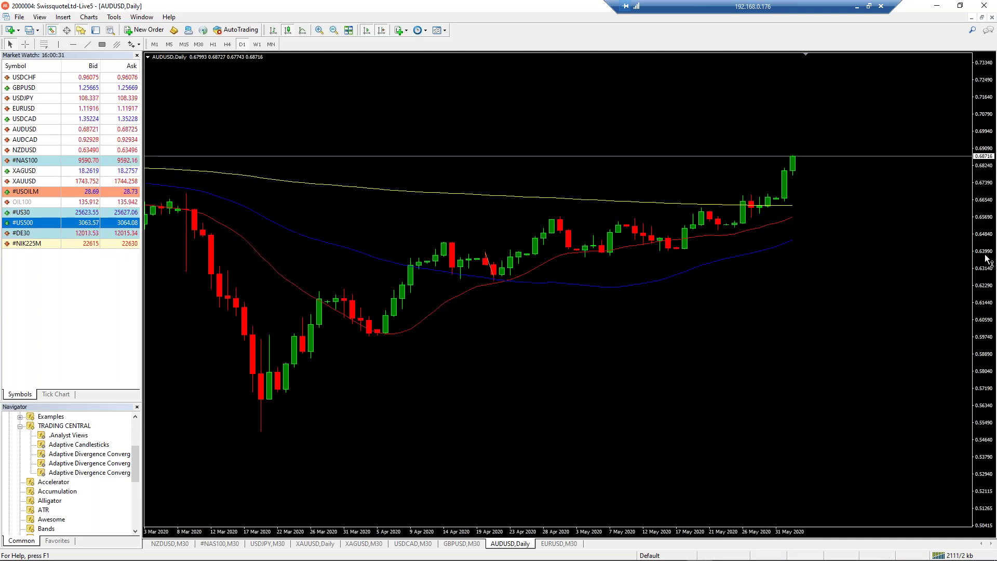
pyautogui.moveTo(607, 343); pyautogui.dragTo(652, 341)
pyautogui.click(87, 44)
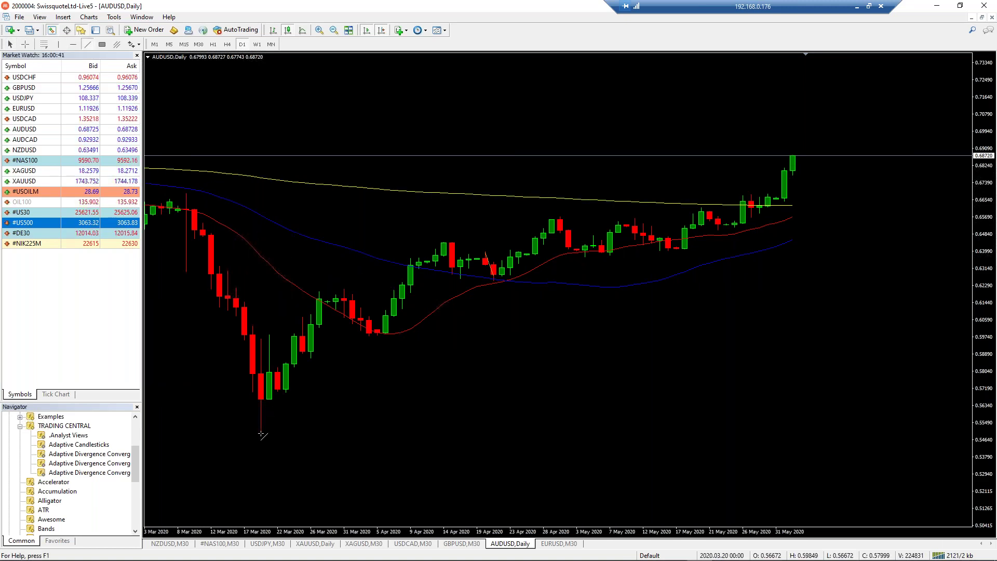
pyautogui.moveTo(262, 399); pyautogui.dragTo(743, 218)
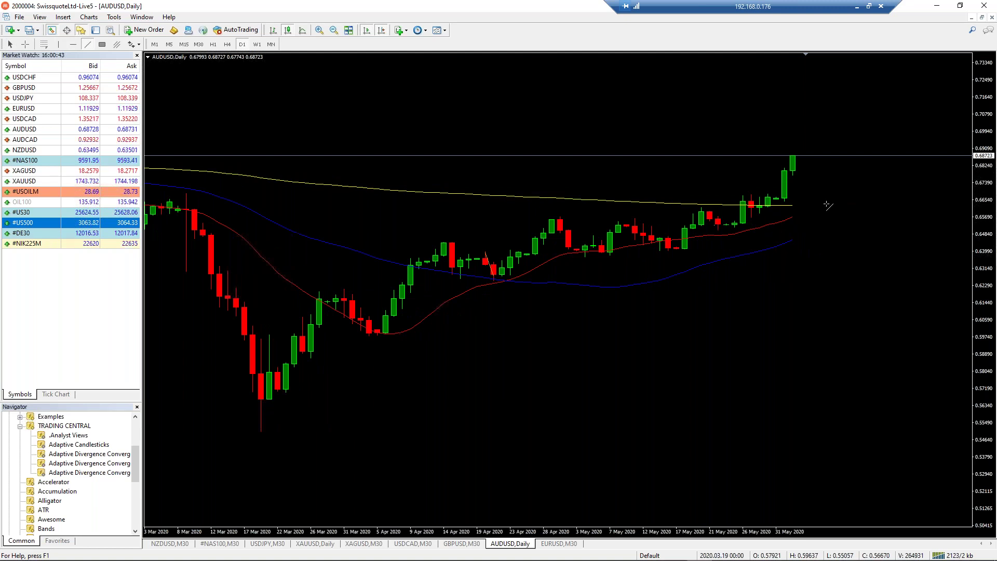
pyautogui.moveTo(841, 200); pyautogui.dragTo(861, 189)
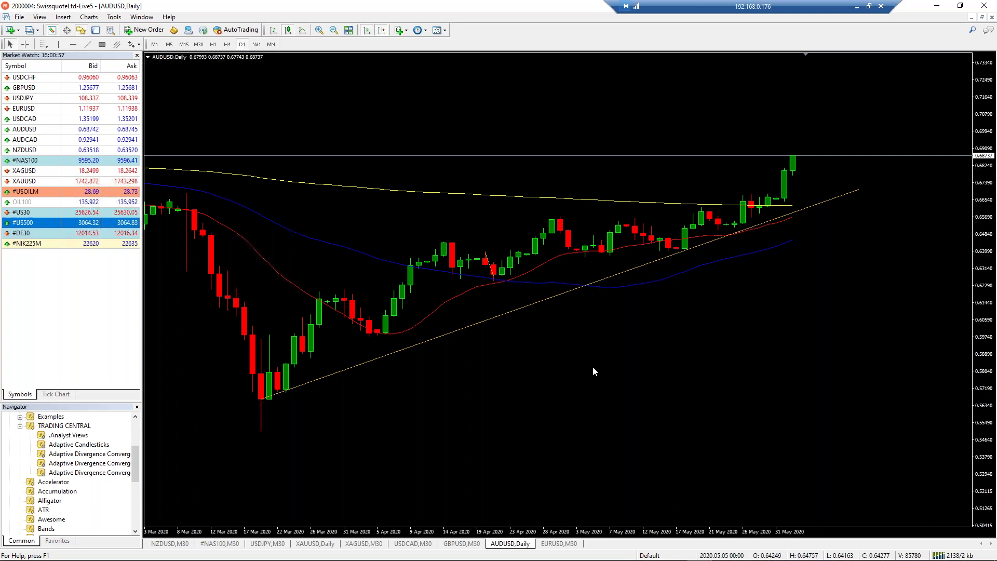
pyautogui.moveTo(593, 366); pyautogui.dragTo(644, 364)
pyautogui.moveTo(281, 249); pyautogui.dragTo(250, 246)
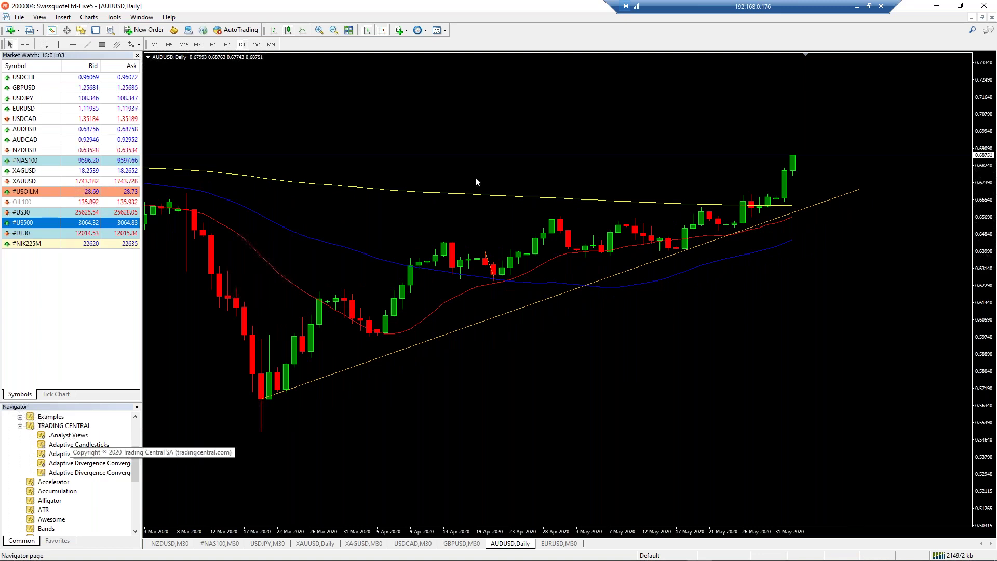
# Attach .Analyst Views to AUDUSD Daily and widen the price scale to show the R2 level.
pyautogui.moveTo(69, 435); pyautogui.dragTo(405, 281)
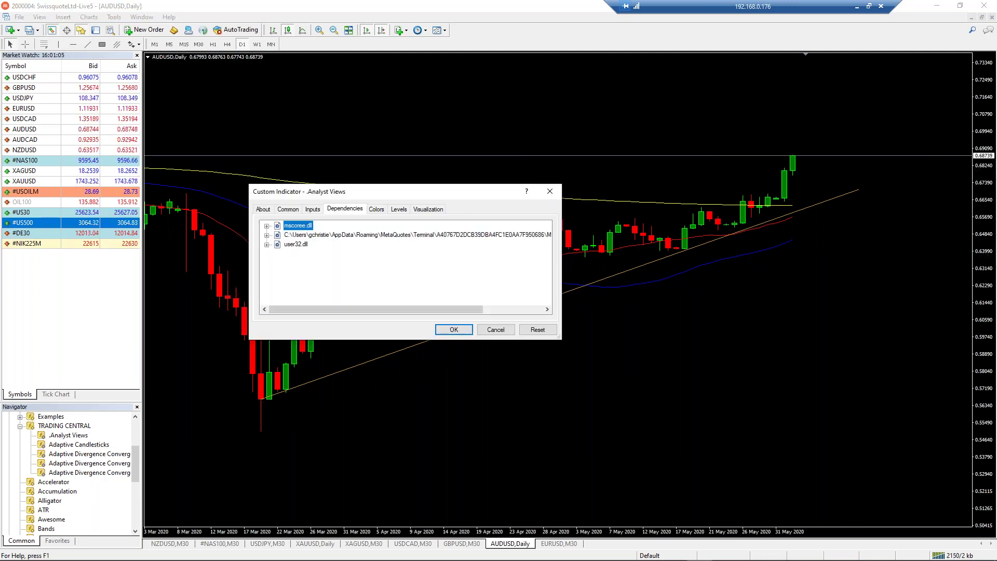
pyautogui.click(452, 330)
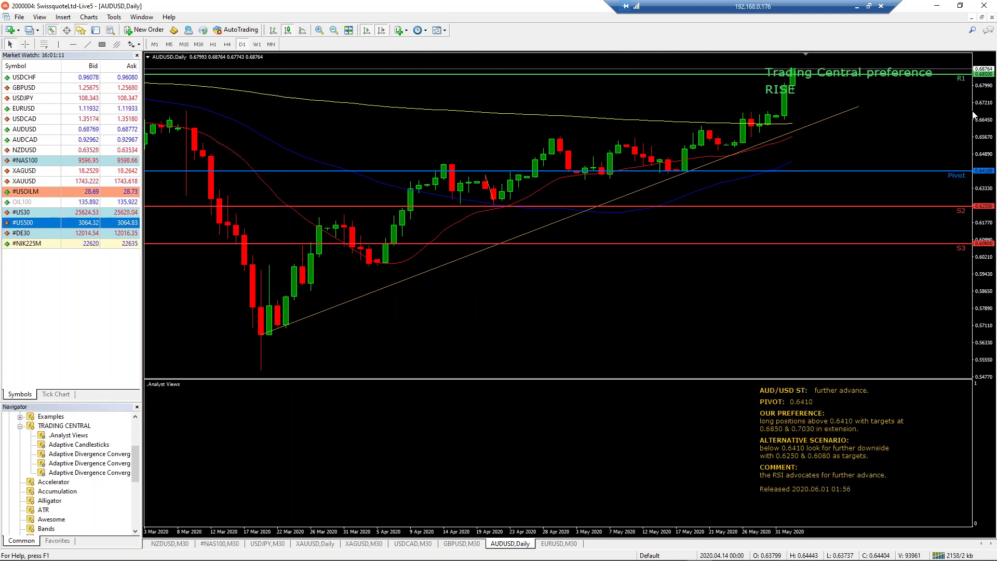
pyautogui.moveTo(974, 115); pyautogui.dragTo(987, 221)
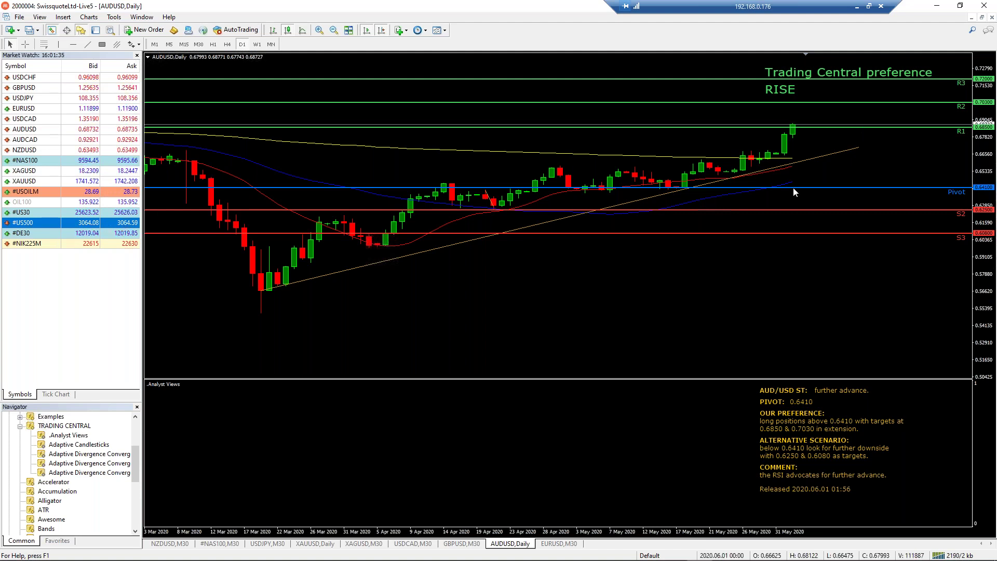
pyautogui.moveTo(794, 193)
pyautogui.scroll(-1, 794, 193)
pyautogui.scroll(-3, 772, 172)
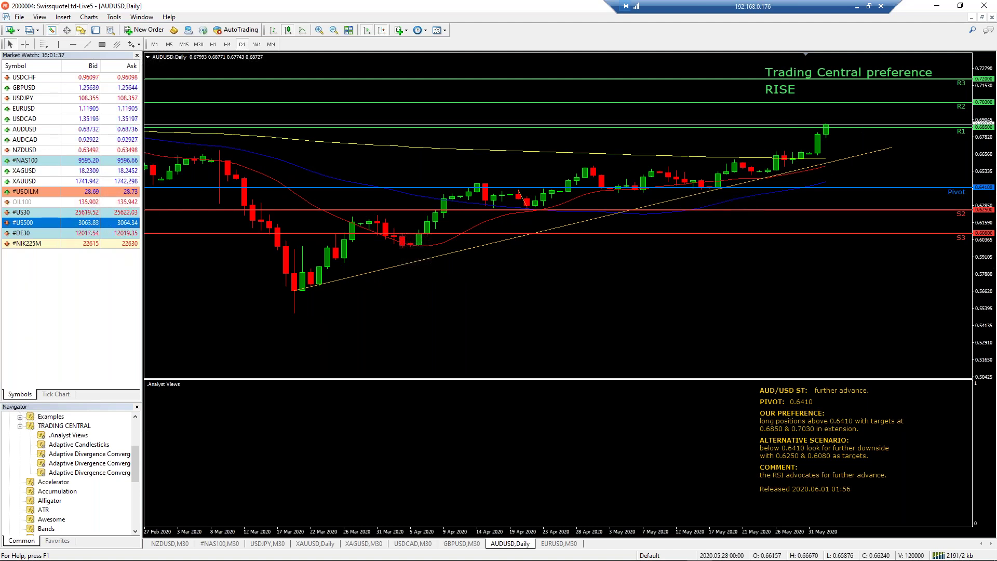
pyautogui.scroll(4, 773, 173)
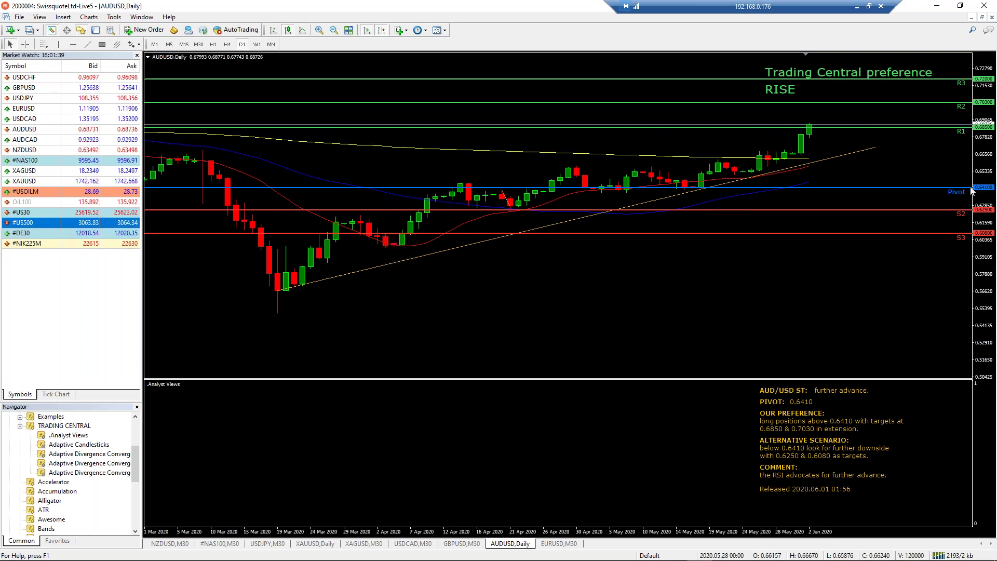
pyautogui.moveTo(951, 192)
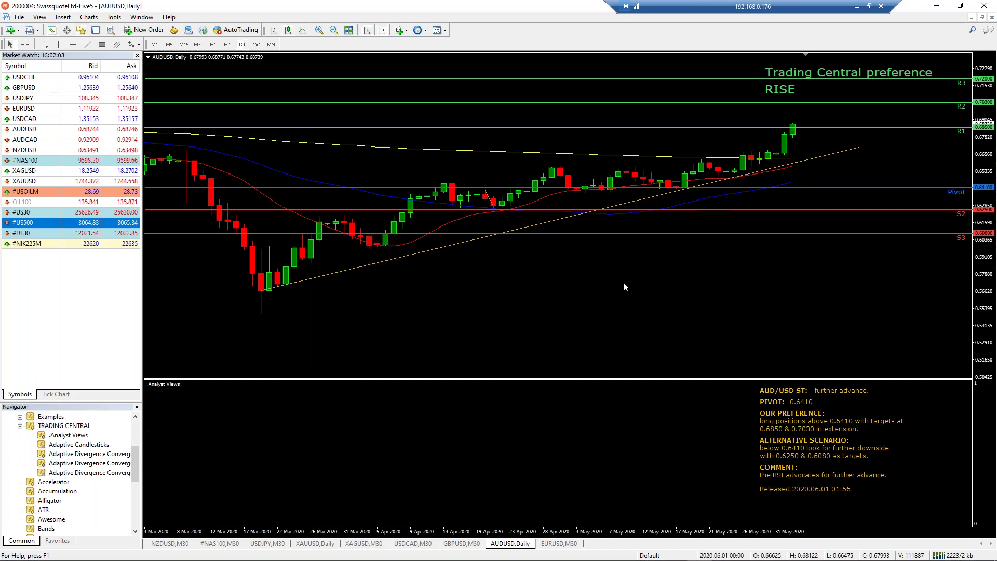
pyautogui.moveTo(653, 283); pyautogui.dragTo(667, 282)
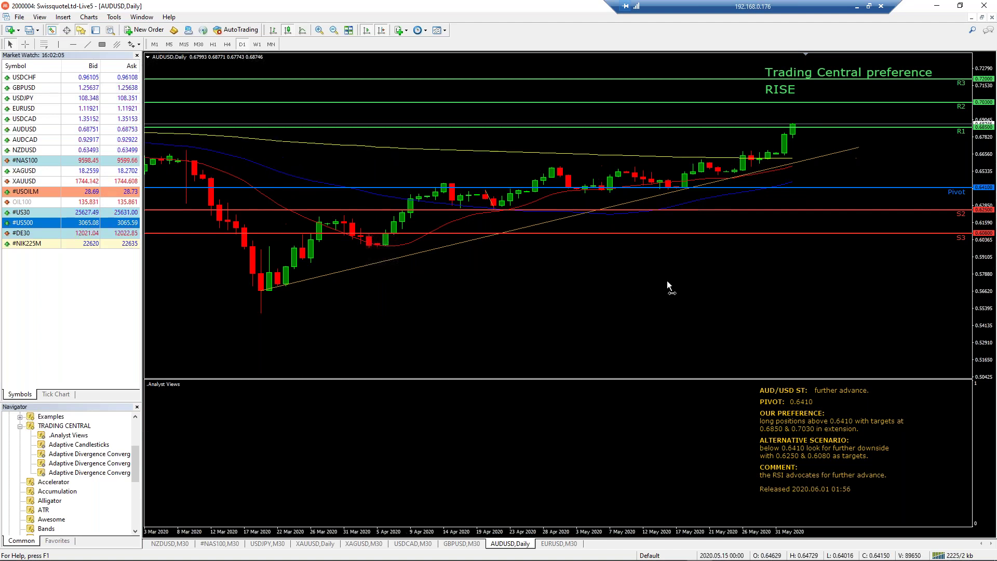
# Switch AUDUSD to M30 and widen the price scale to show pivot 0.6805 with R1 and R2.
pyautogui.rightClick(667, 283)
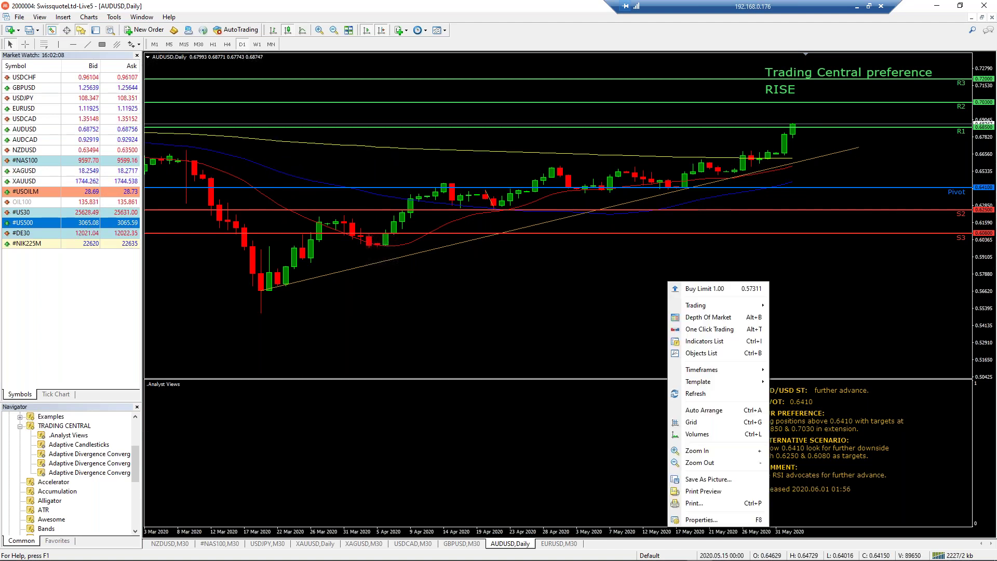
pyautogui.click(486, 297)
pyautogui.rightClick(583, 284)
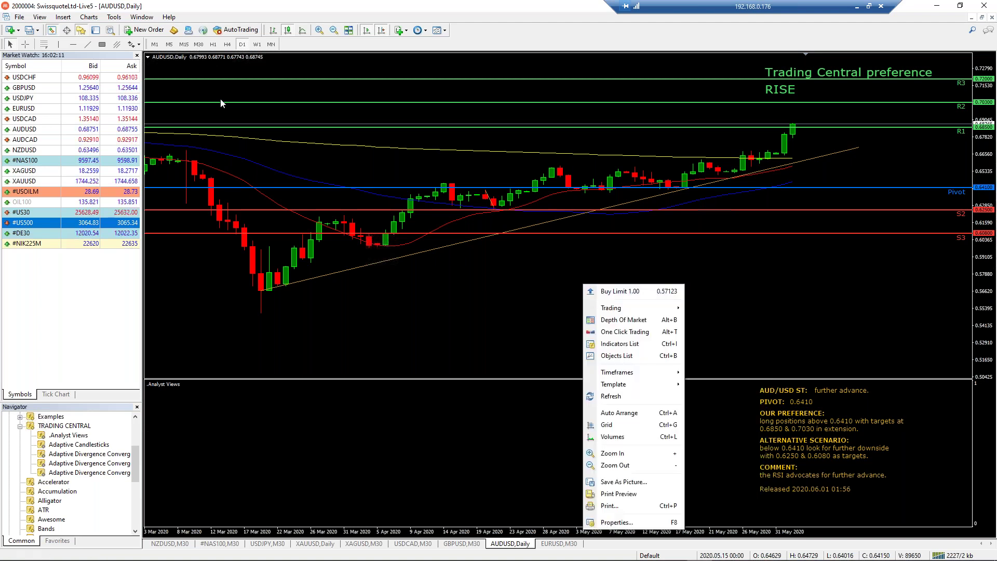
pyautogui.click(198, 45)
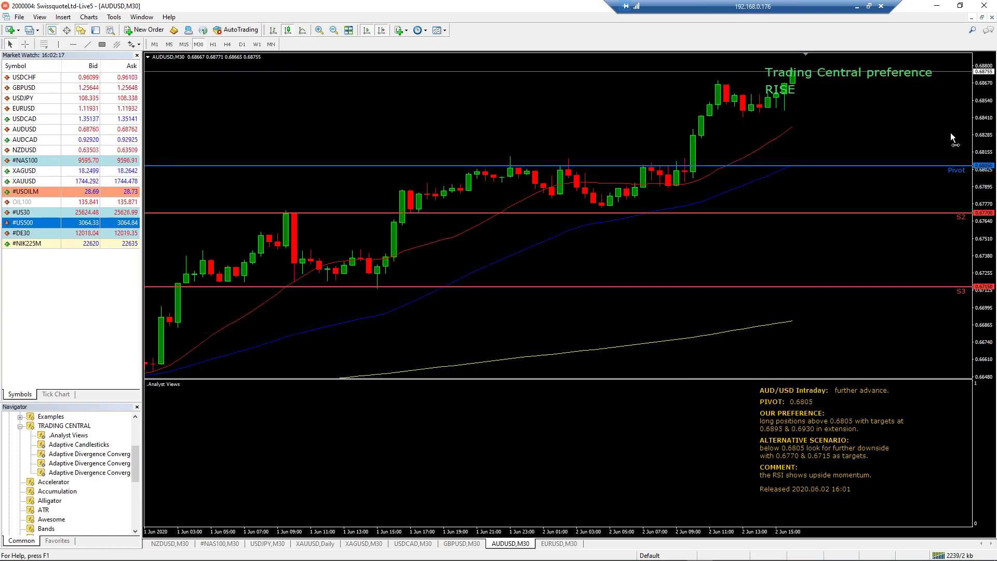
pyautogui.moveTo(985, 168); pyautogui.dragTo(992, 224)
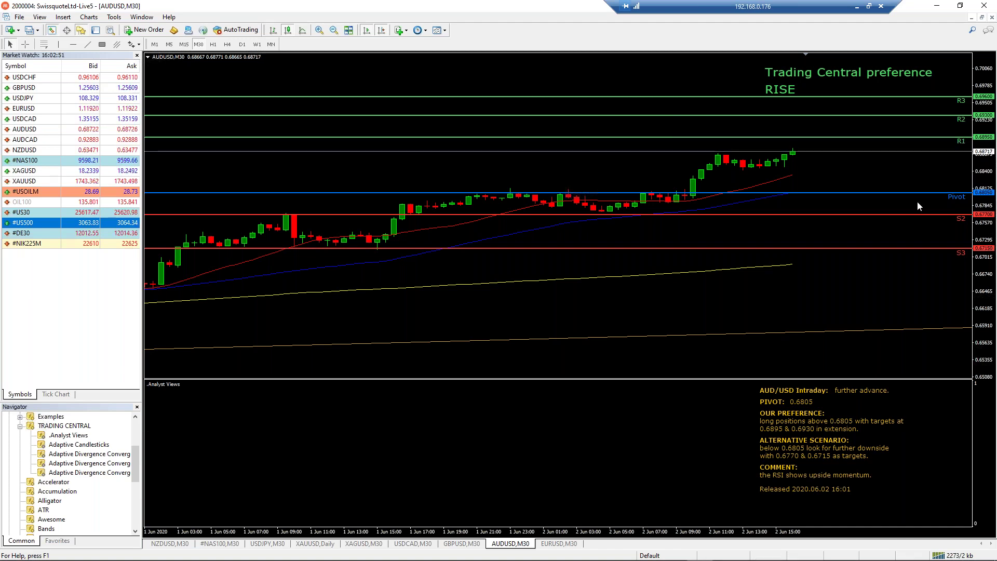
# Delete .Analyst Views through the Indicators List, leaving the three moving averages on AUDUSD M30.
pyautogui.rightClick(804, 264)
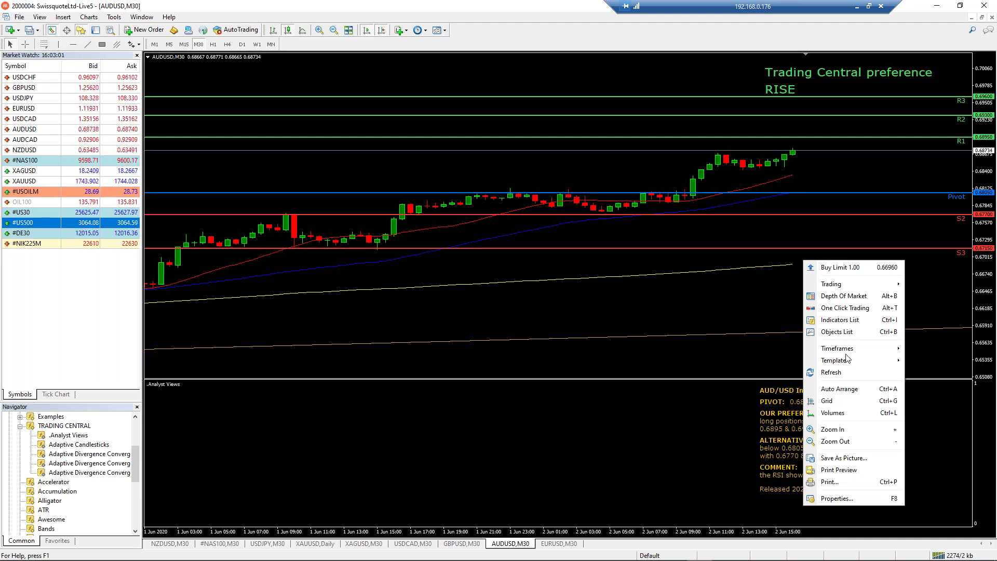
pyautogui.click(850, 321)
pyautogui.click(125, 187)
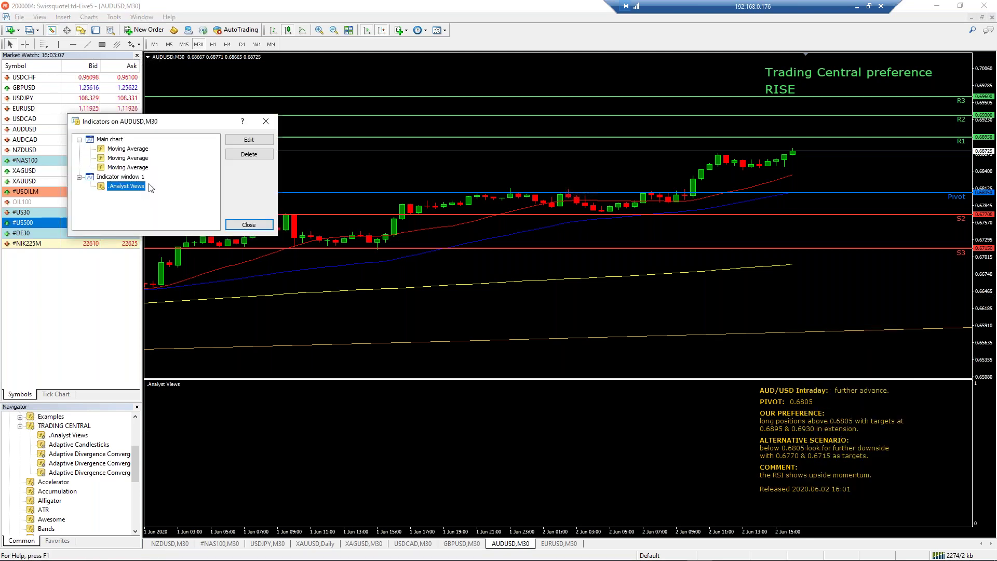
pyautogui.click(251, 154)
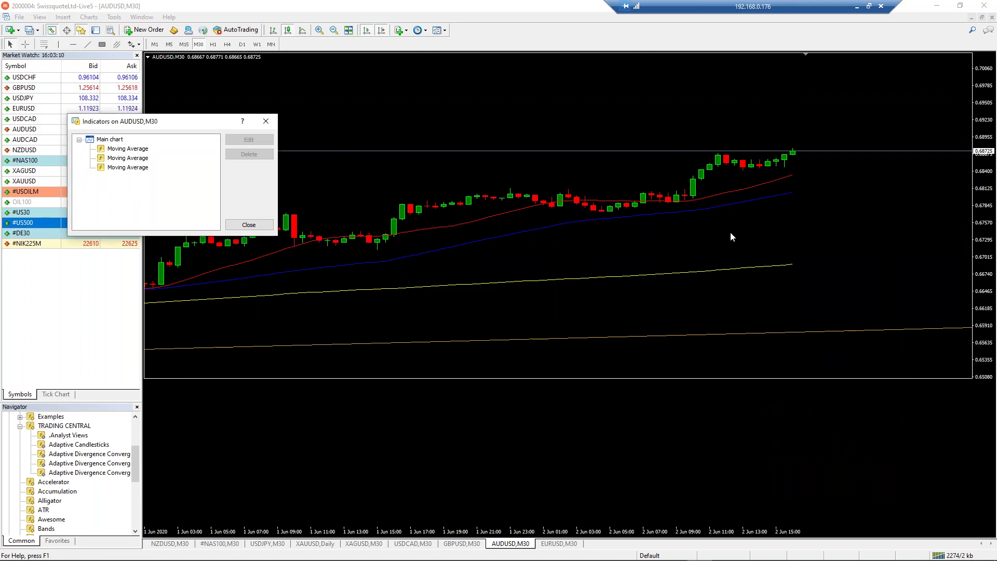
pyautogui.click(249, 224)
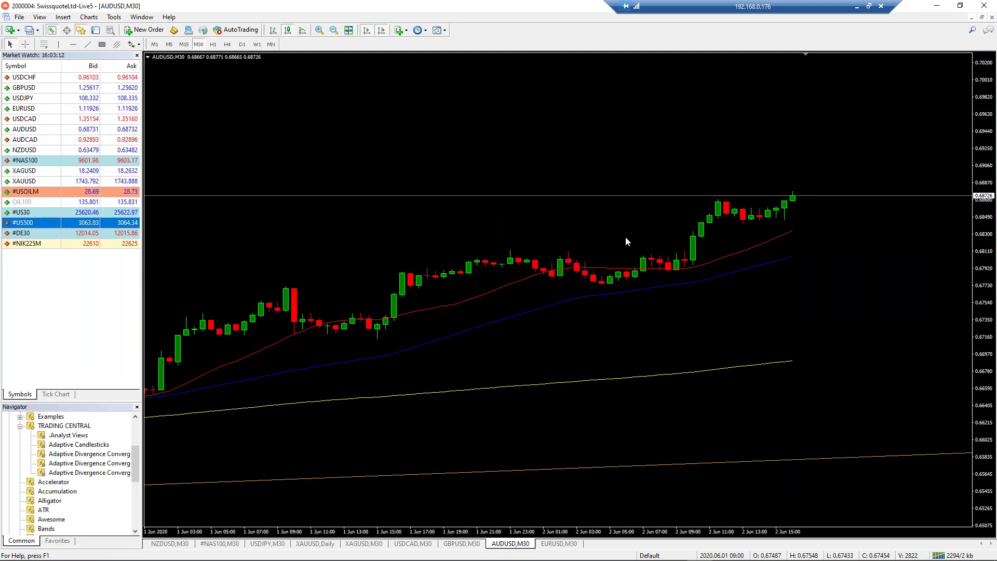
# Buy 1.00 lot of AUDUSD with One Click Trading and set a stop loss below entry.
pyautogui.moveTo(755, 294); pyautogui.dragTo(697, 292)
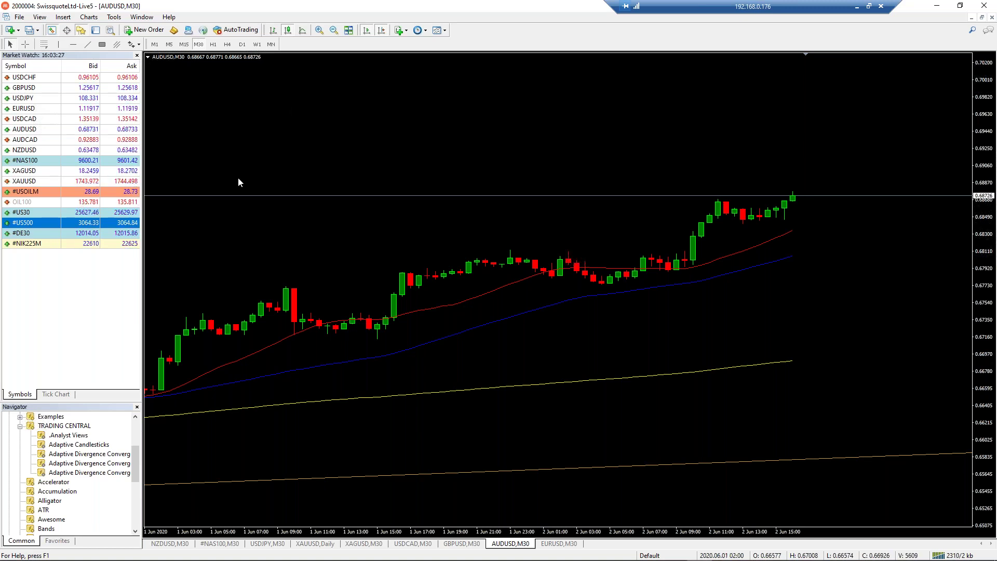
pyautogui.hotkey('alt', 't')
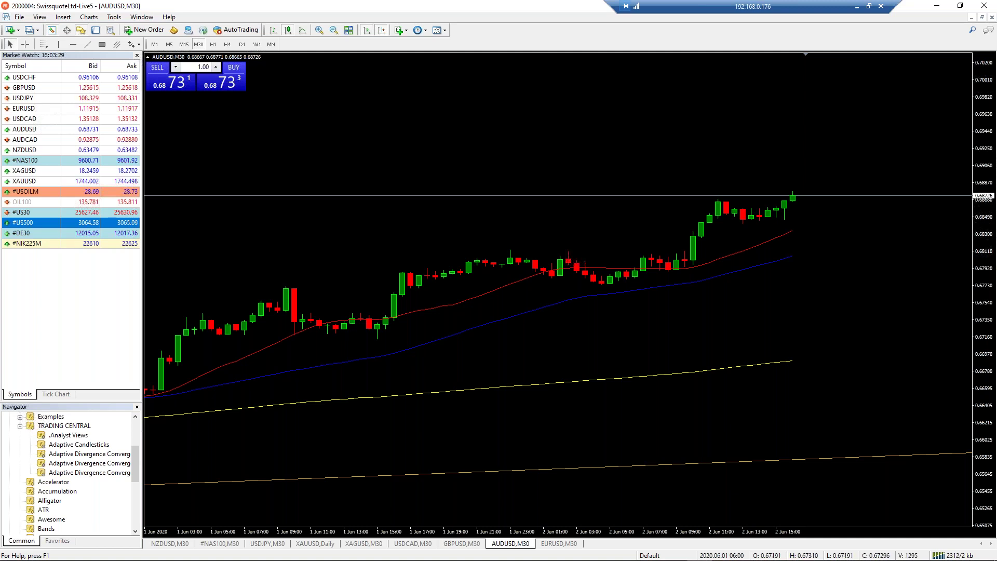
pyautogui.click(234, 68)
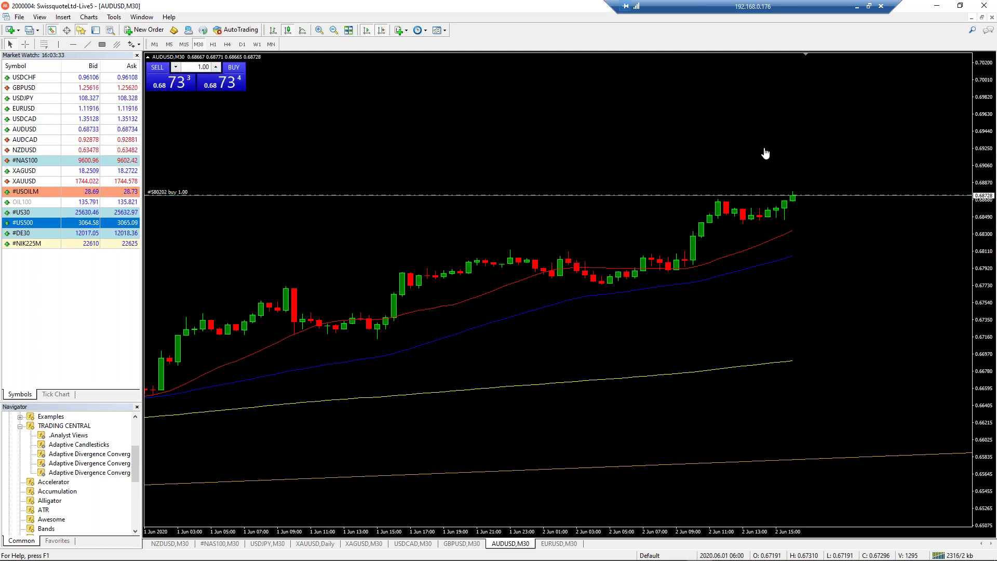
pyautogui.moveTo(797, 197)
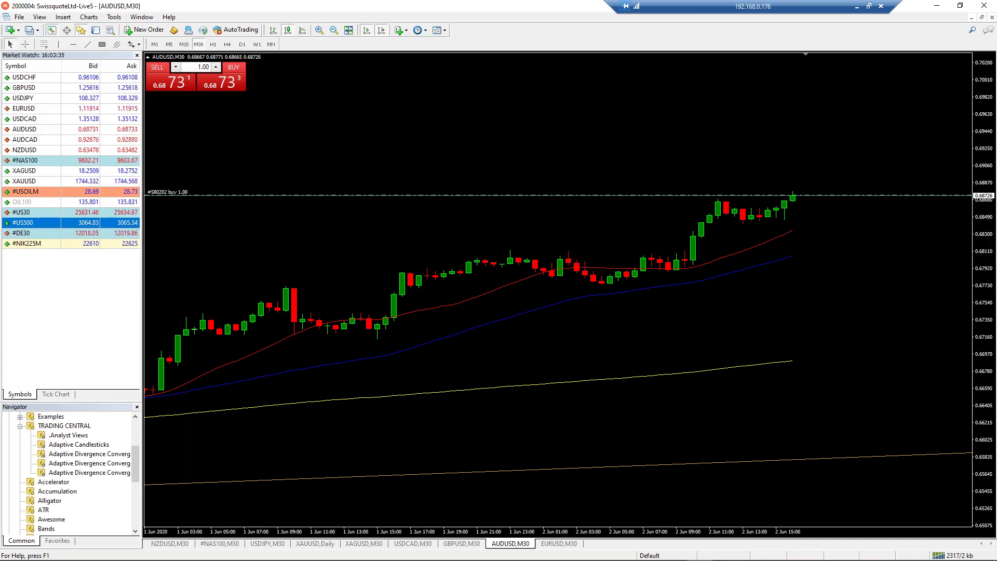
pyautogui.moveTo(795, 219); pyautogui.dragTo(789, 225)
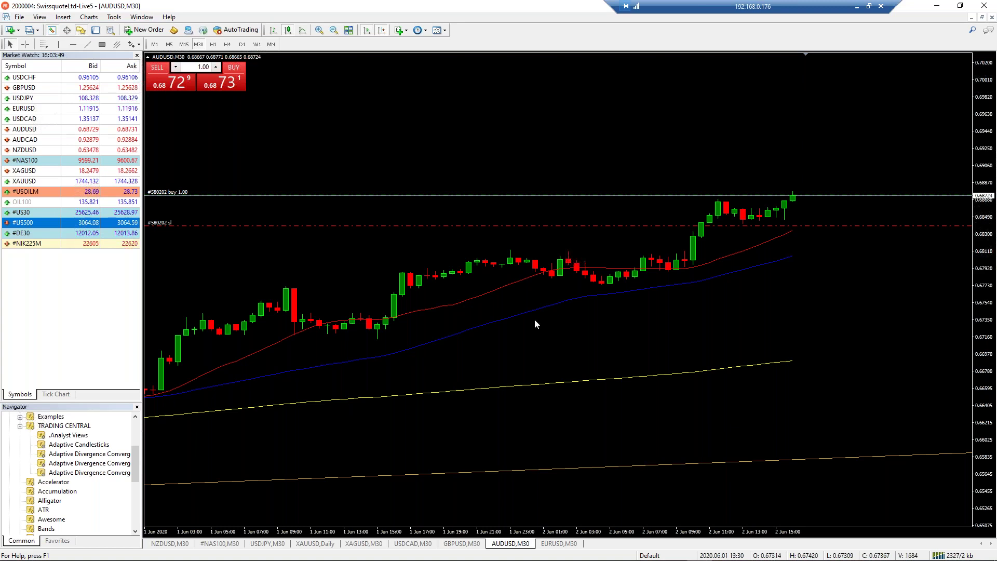
# Restore the AUDUSD chart window and tile all nine charts in a grid.
pyautogui.click(981, 17)
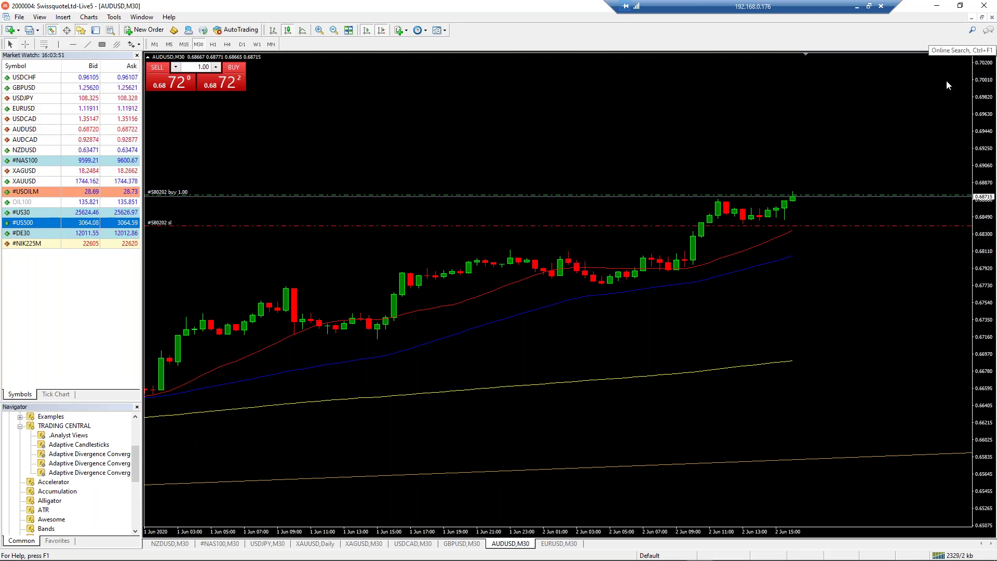
pyautogui.hotkey('alt', 'r')
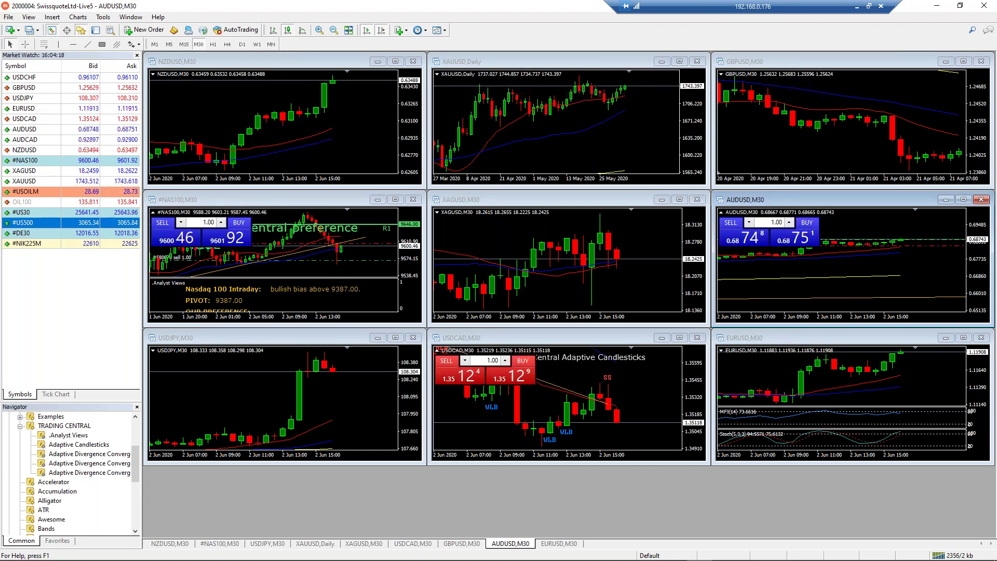
# Maximize the EURUSD chart, compress its price scale, and switch it to D1.
pyautogui.hotkey('ctrl', 'Tab')
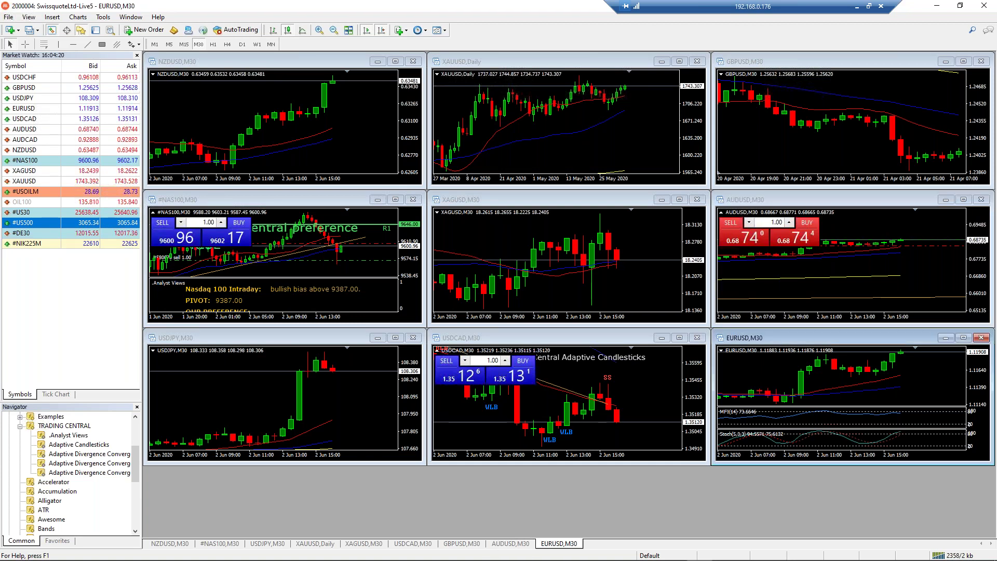
pyautogui.click(963, 338)
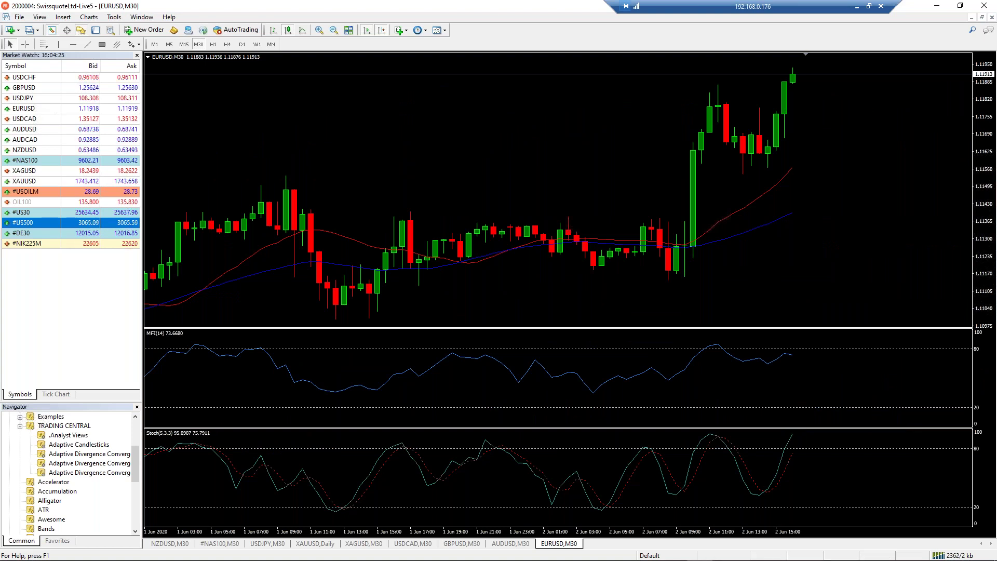
pyautogui.moveTo(982, 174); pyautogui.dragTo(987, 214)
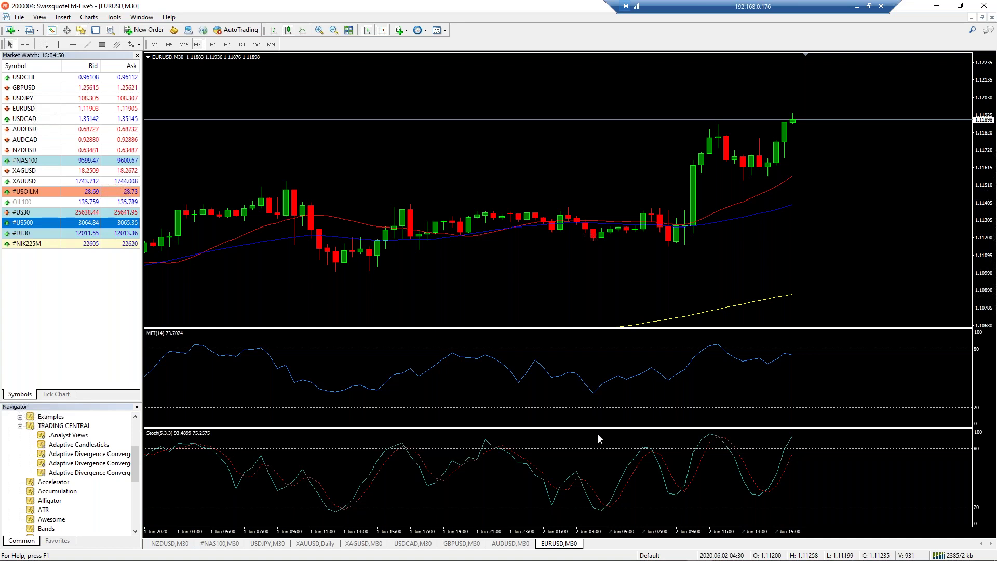
pyautogui.click(242, 44)
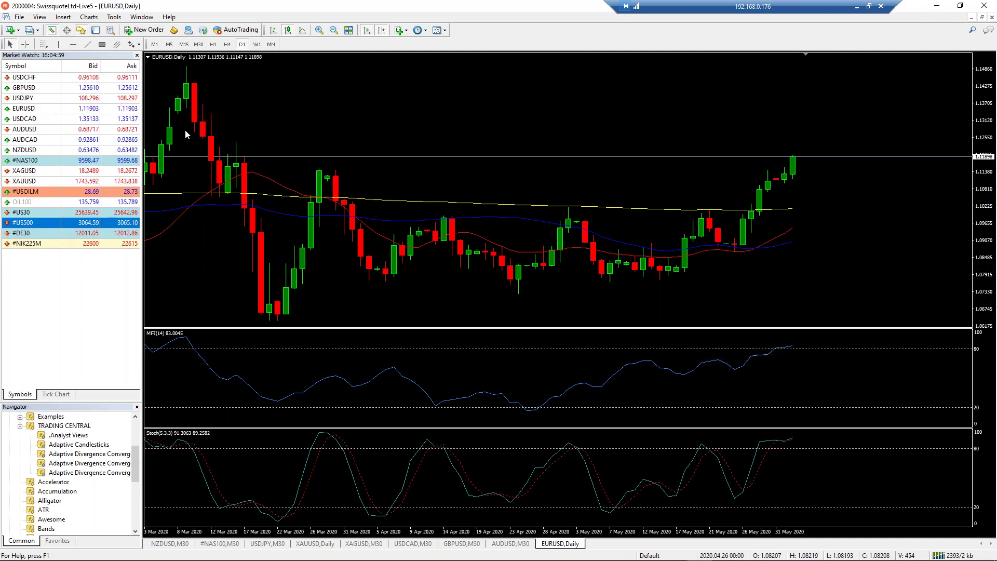
# Place two horizontal lines on EURUSD D1: one just below current price, one near the March high.
pyautogui.click(87, 44)
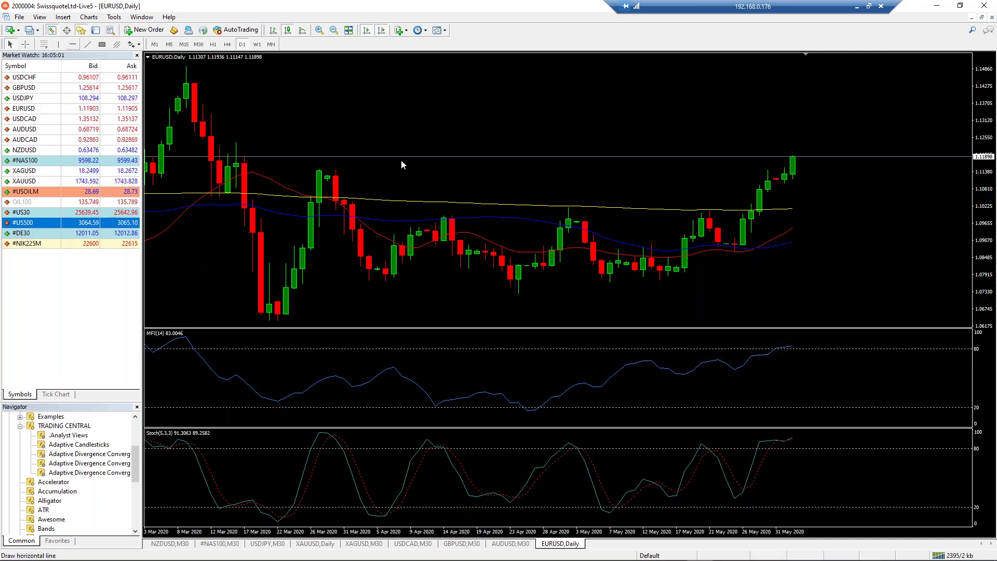
pyautogui.click(331, 169)
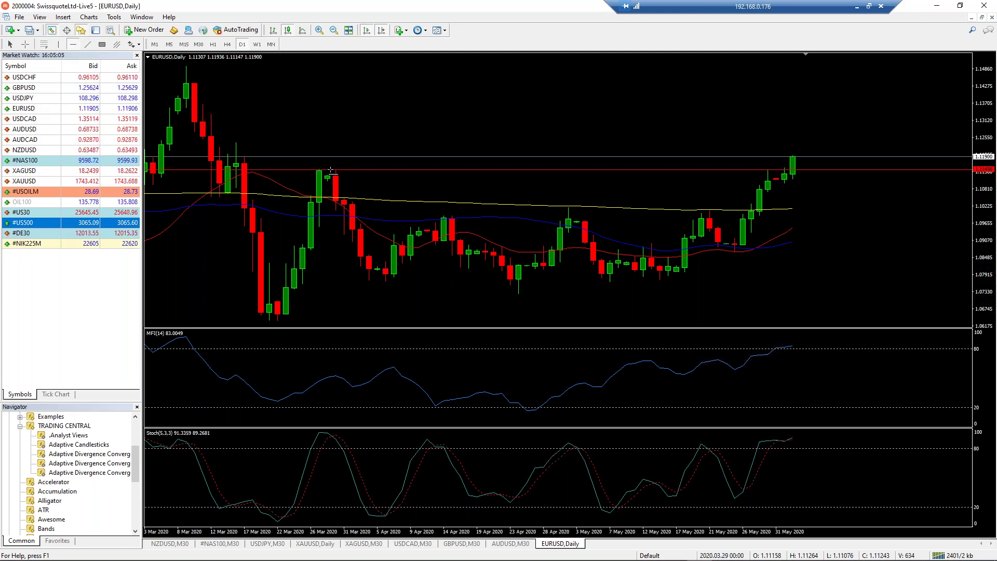
pyautogui.moveTo(331, 169); pyautogui.dragTo(333, 167)
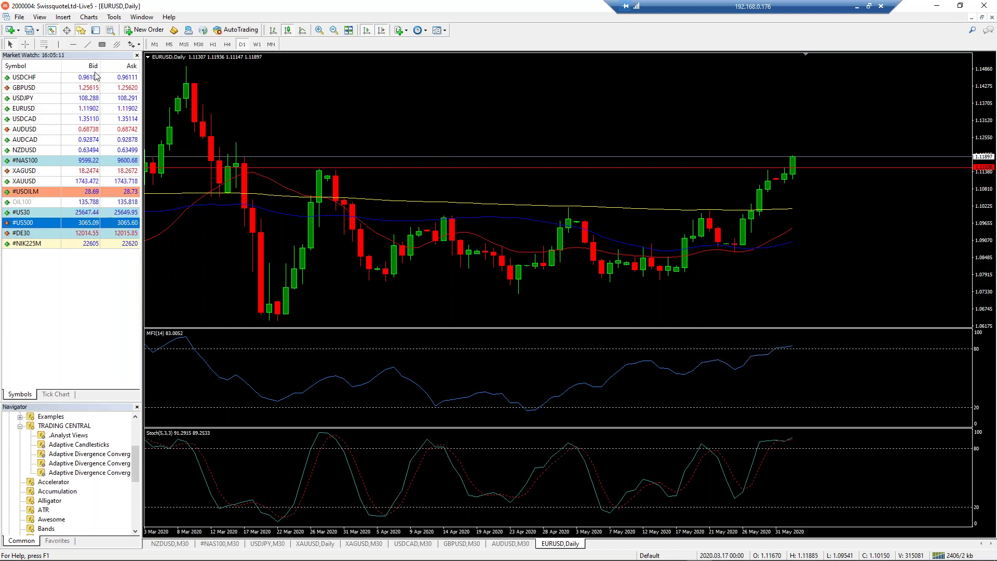
pyautogui.click(88, 45)
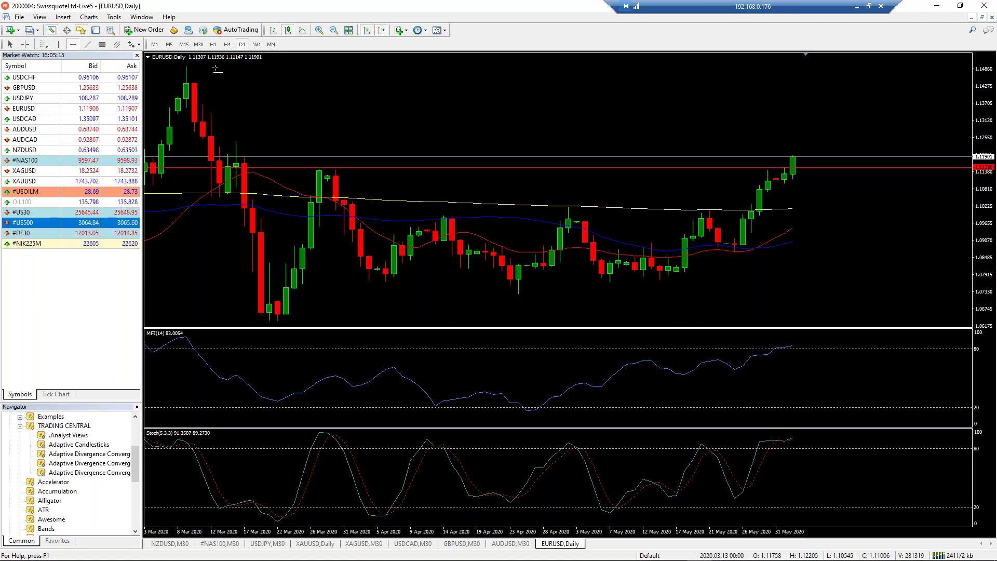
pyautogui.moveTo(180, 67); pyautogui.dragTo(187, 66)
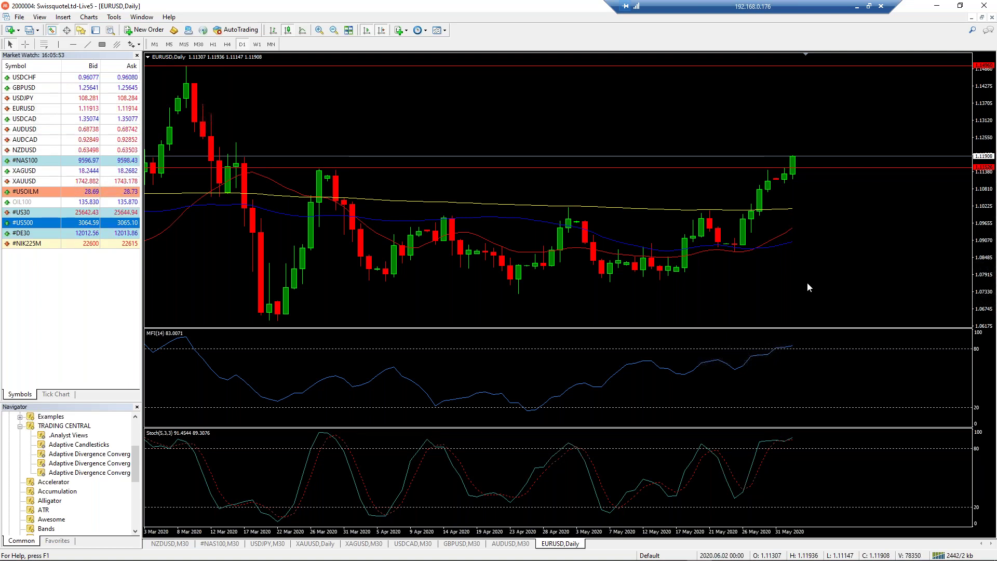
pyautogui.hscroll(-4, 806, 286)
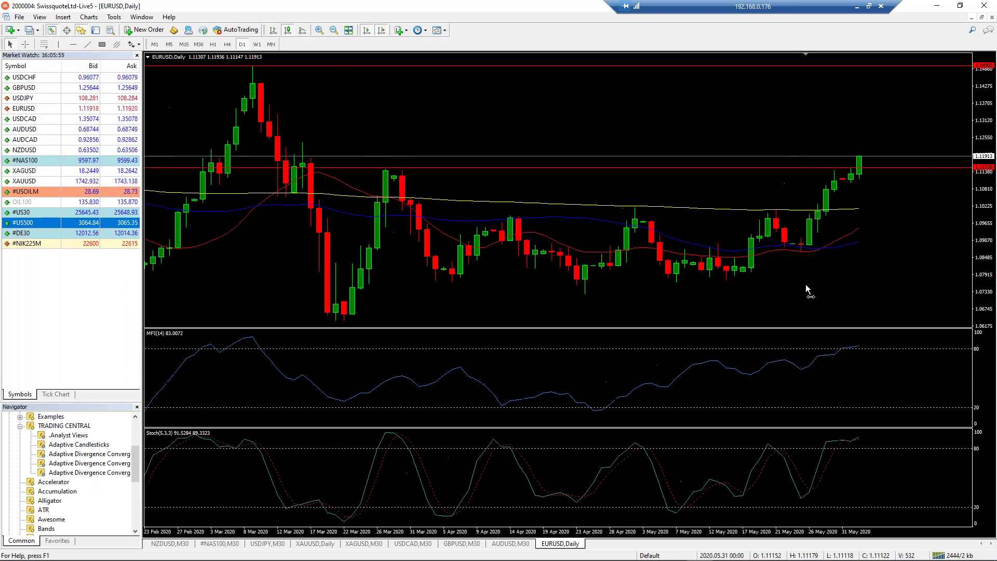
pyautogui.hscroll(4, 805, 284)
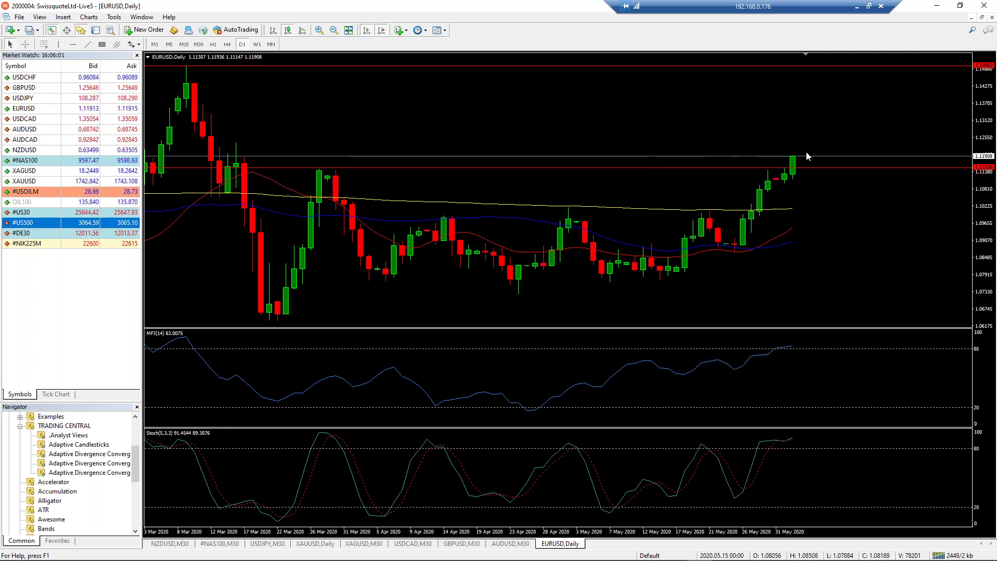
# Switch EURUSD to M30, buy 1.00 lot with a stop loss below price, then re-tile all charts.
pyautogui.rightClick(541, 133)
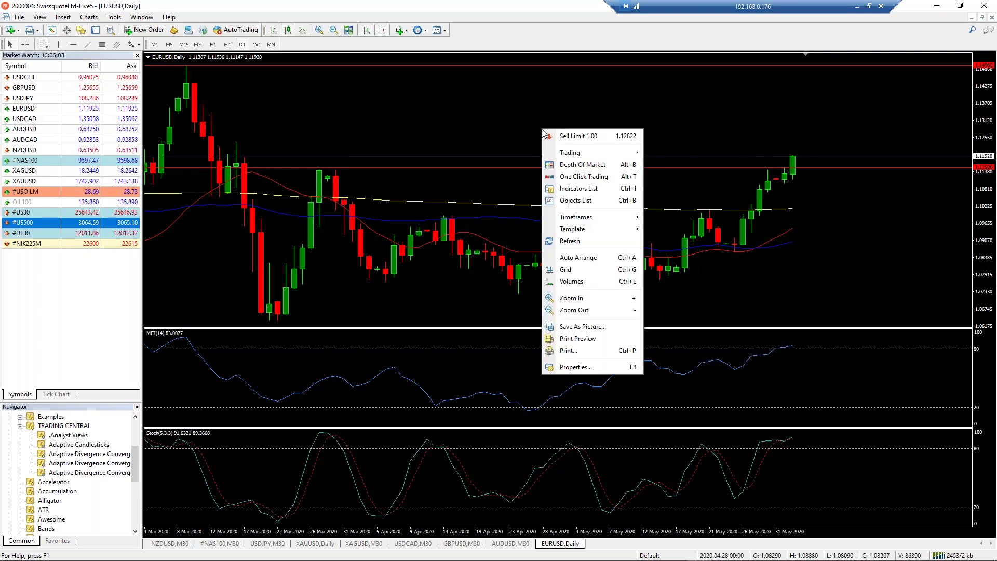
pyautogui.click(199, 45)
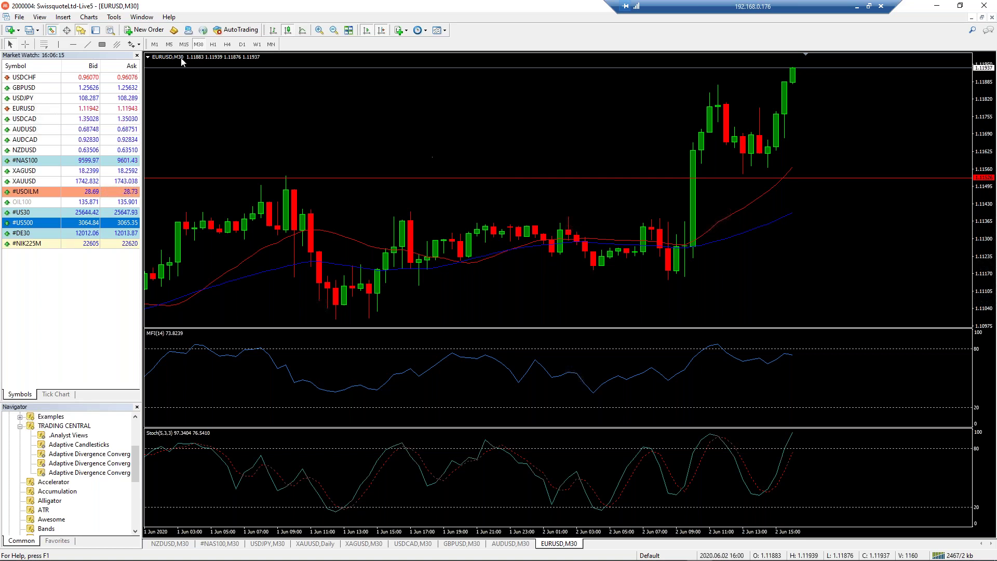
pyautogui.click(148, 57)
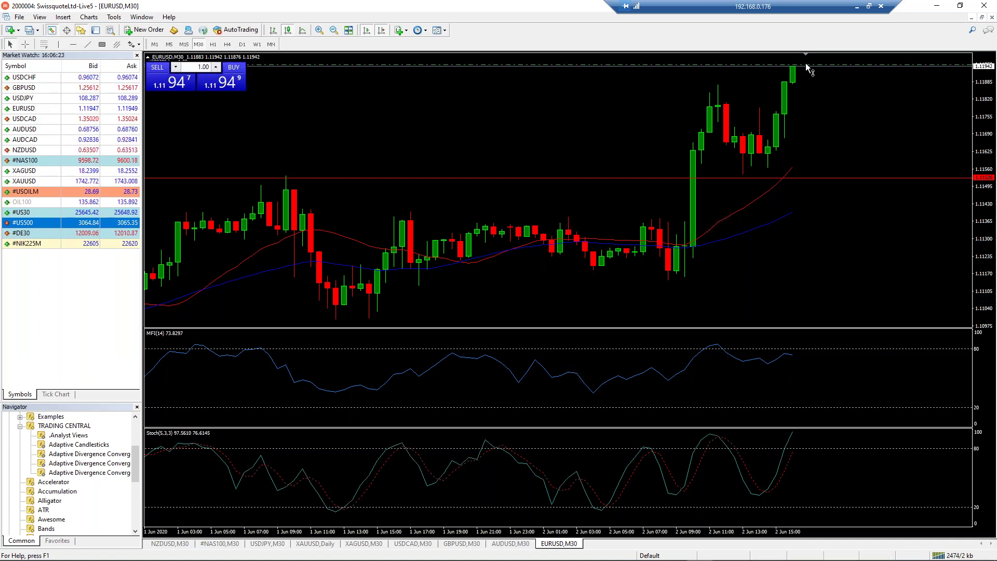
pyautogui.moveTo(805, 63); pyautogui.dragTo(798, 112)
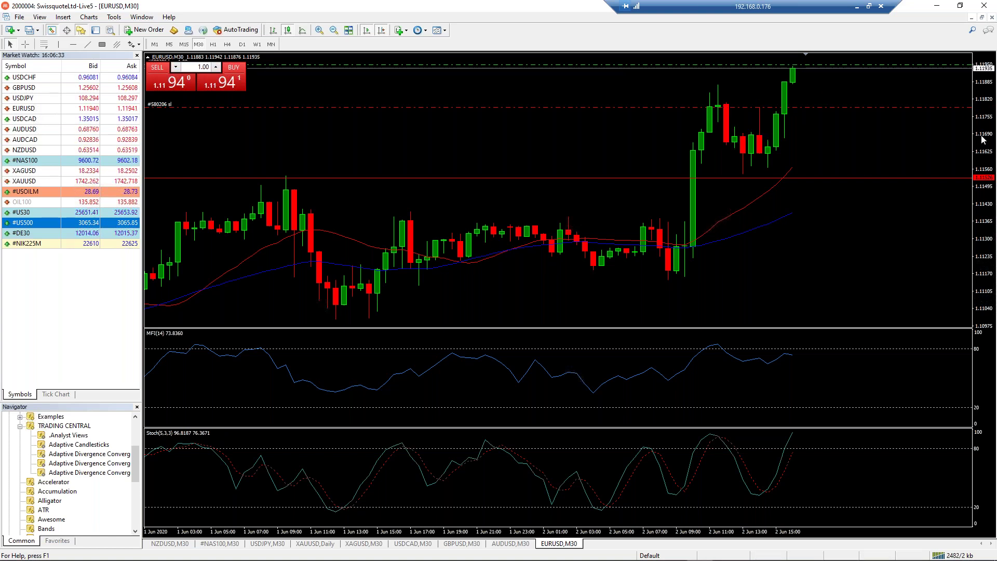
pyautogui.moveTo(990, 154); pyautogui.dragTo(990, 176)
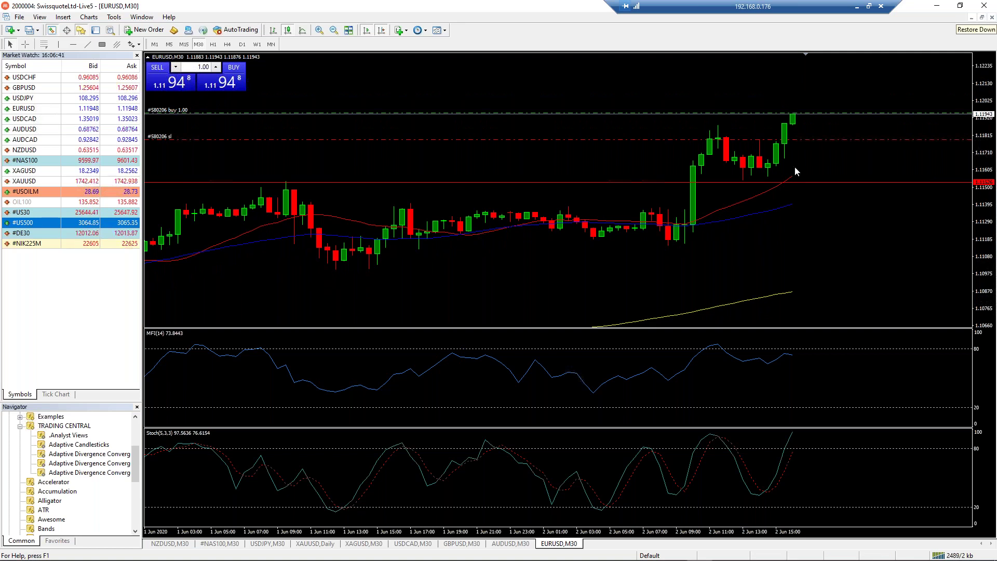
pyautogui.hotkey('alt', 'r')
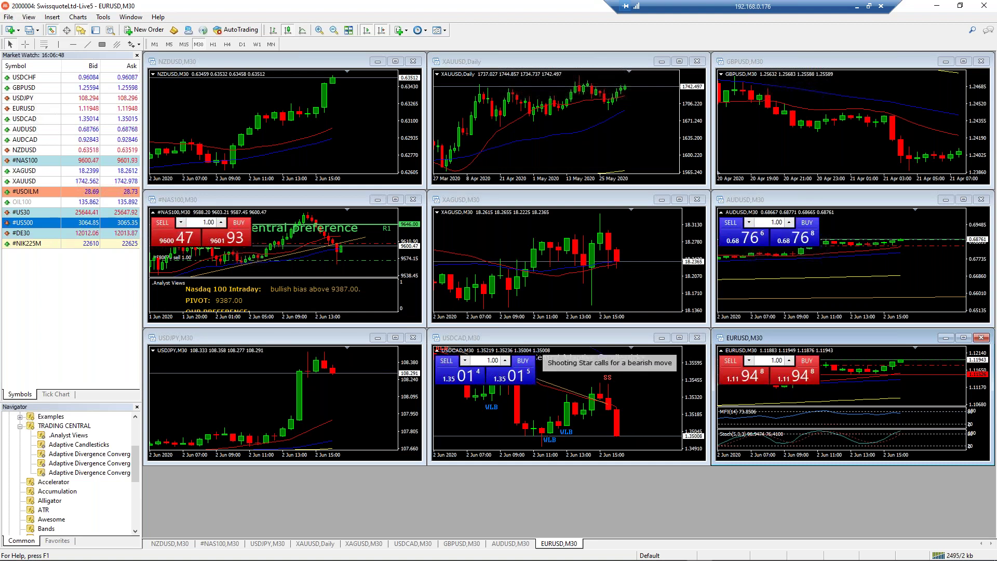
# Maximize the GBPUSD chart on the Daily timeframe and scroll back to earlier months.
pyautogui.doubleClick(747, 61)
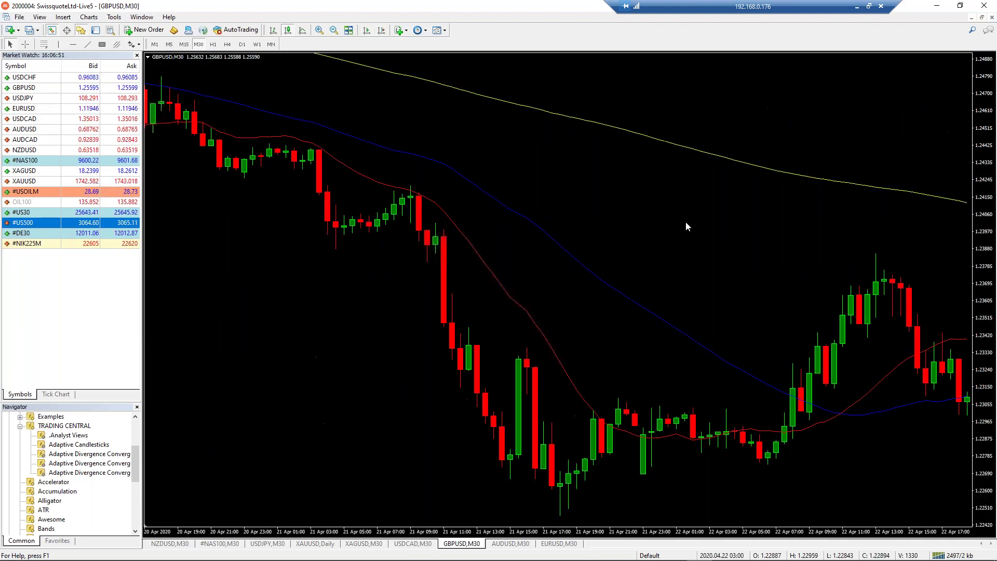
pyautogui.click(242, 44)
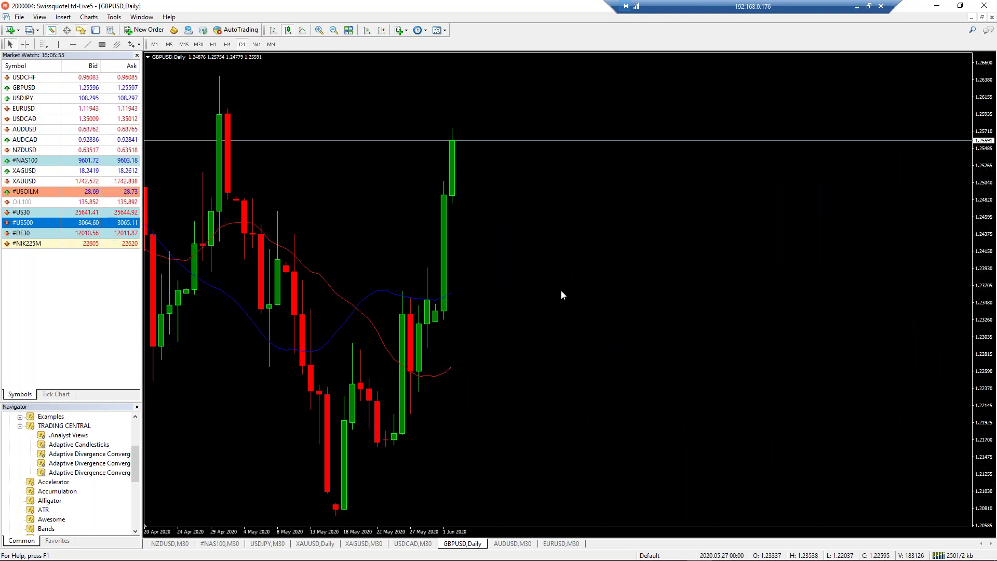
pyautogui.scroll(-10, 675, 403)
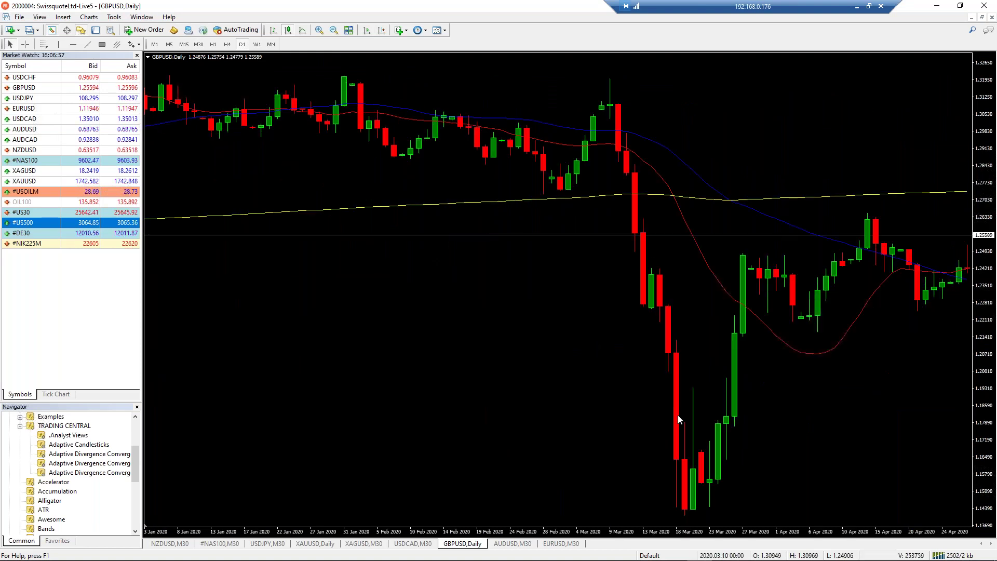
pyautogui.moveTo(564, 400); pyautogui.dragTo(515, 398)
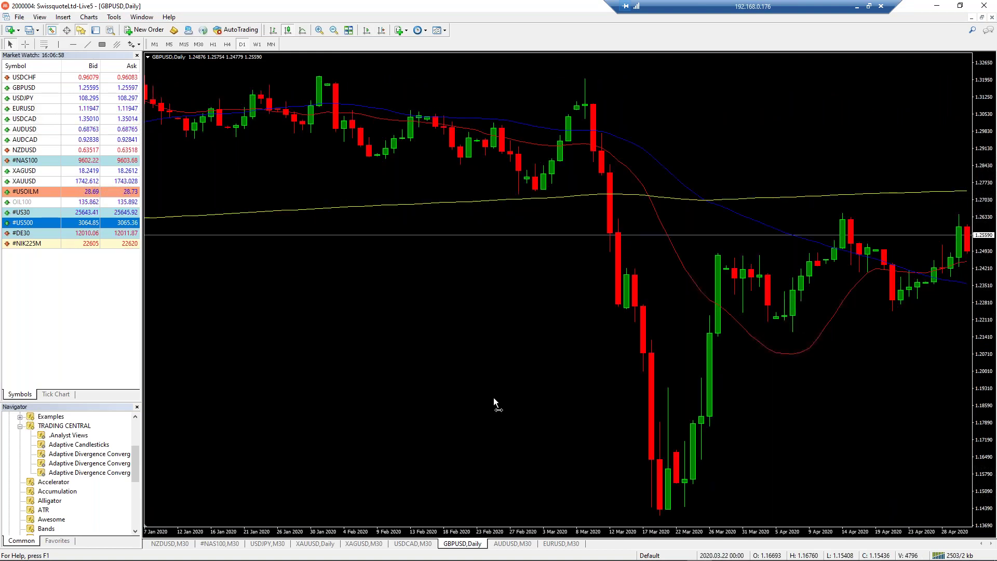
pyautogui.scroll(8, 448, 397)
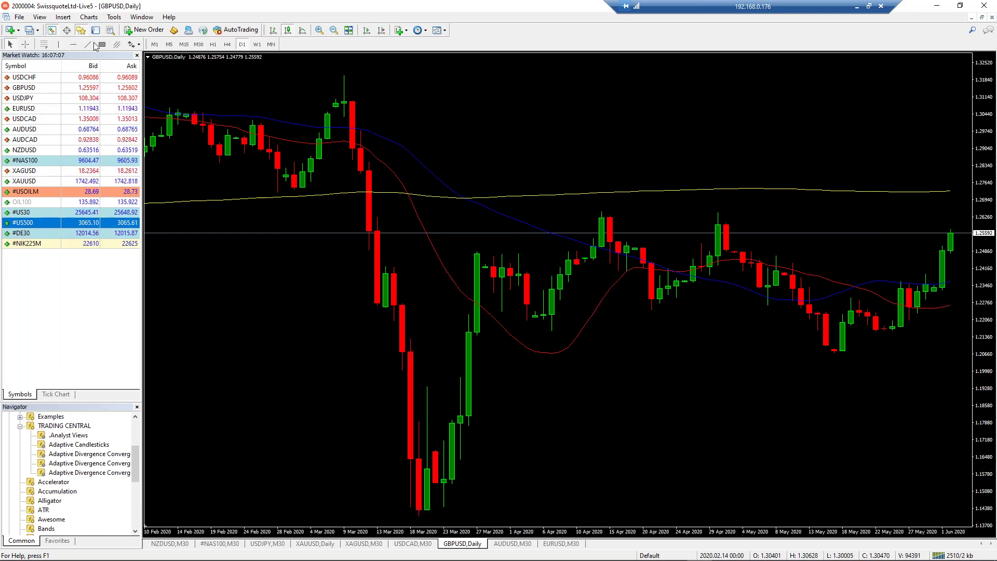
# Mark a horizontal level at 1.26459 above the current price and bring up the chart's context menu.
pyautogui.click(651, 208)
pyautogui.moveTo(650, 210); pyautogui.dragTo(648, 212)
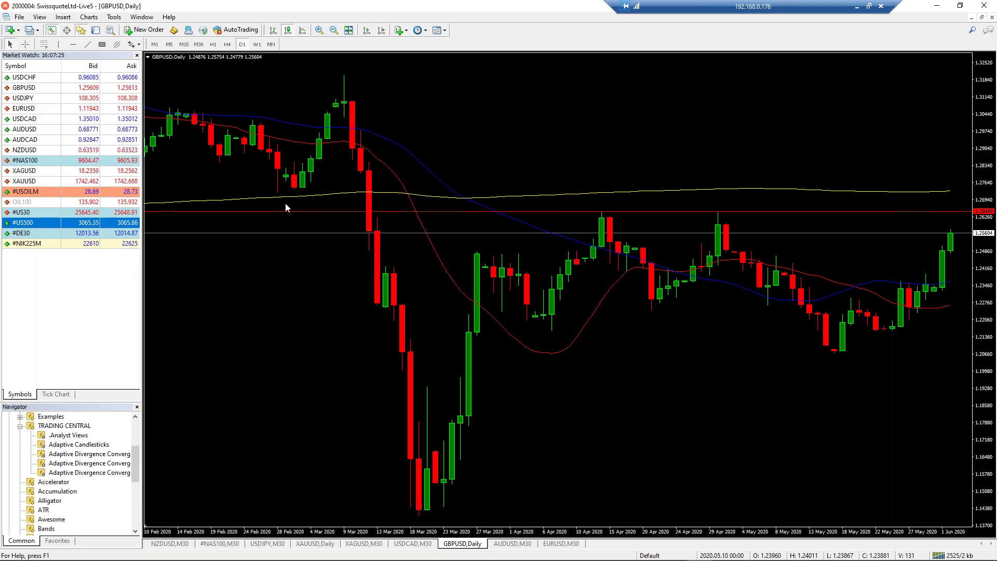
pyautogui.moveTo(901, 196)
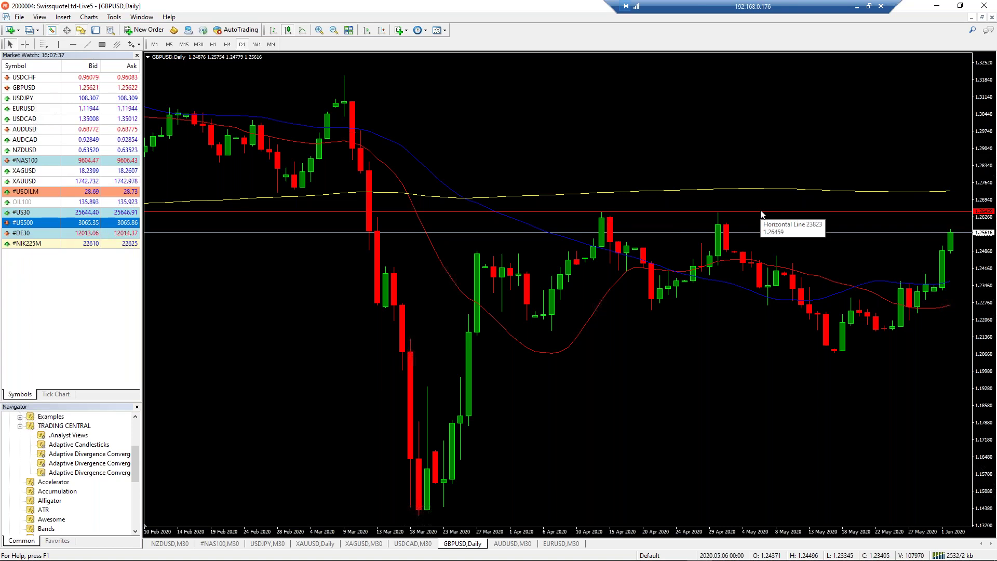
pyautogui.rightClick(637, 135)
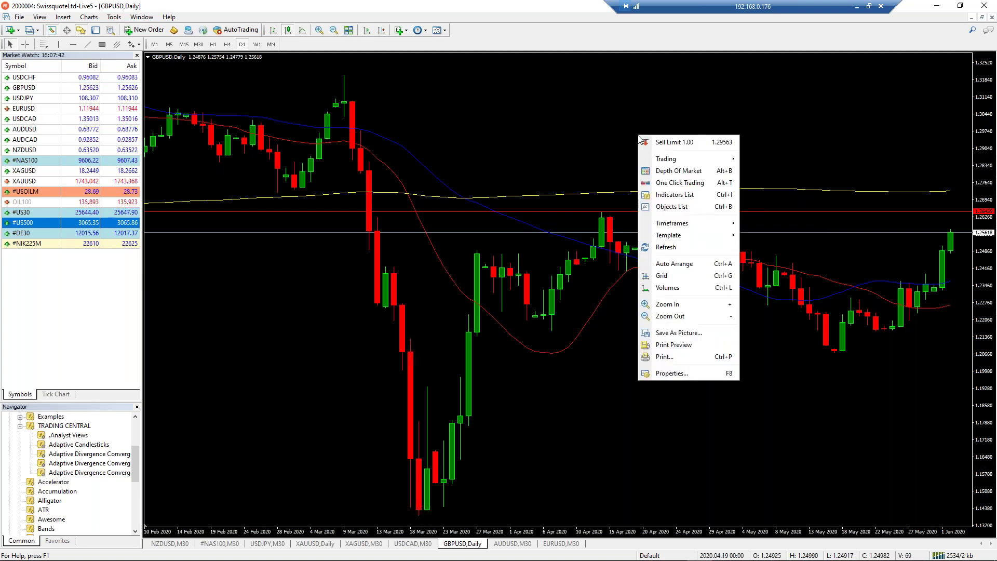
# Switch GBPUSD to M30, pan forward to late February bars and compress the time axis.
pyautogui.click(202, 47)
pyautogui.click(199, 44)
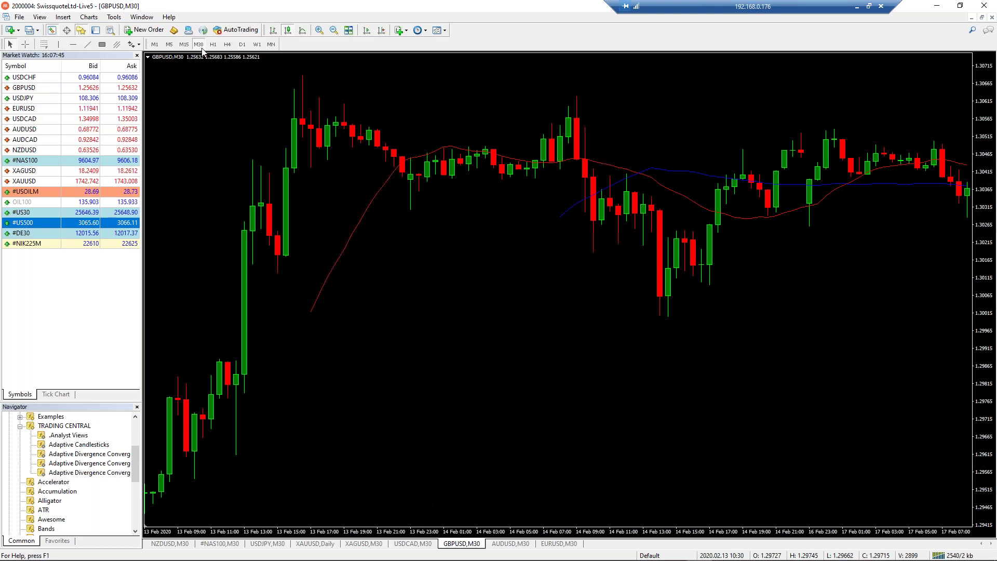
pyautogui.moveTo(844, 288); pyautogui.dragTo(192, 288)
pyautogui.moveTo(763, 293); pyautogui.dragTo(394, 285)
pyautogui.moveTo(628, 291); pyautogui.dragTo(207, 289)
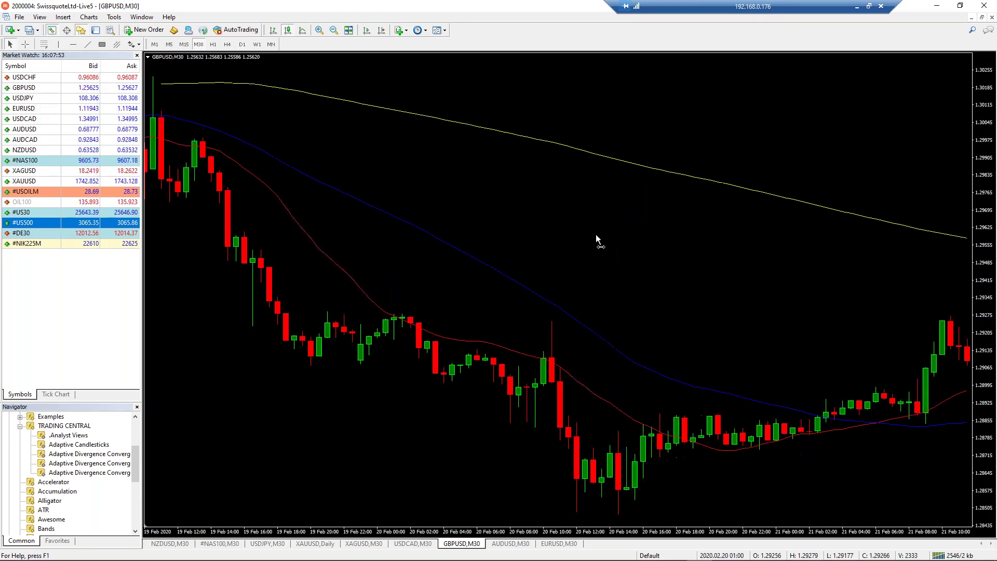
pyautogui.moveTo(585, 249); pyautogui.dragTo(352, 262)
pyautogui.moveTo(966, 276); pyautogui.dragTo(627, 277)
pyautogui.moveTo(682, 323); pyautogui.dragTo(348, 322)
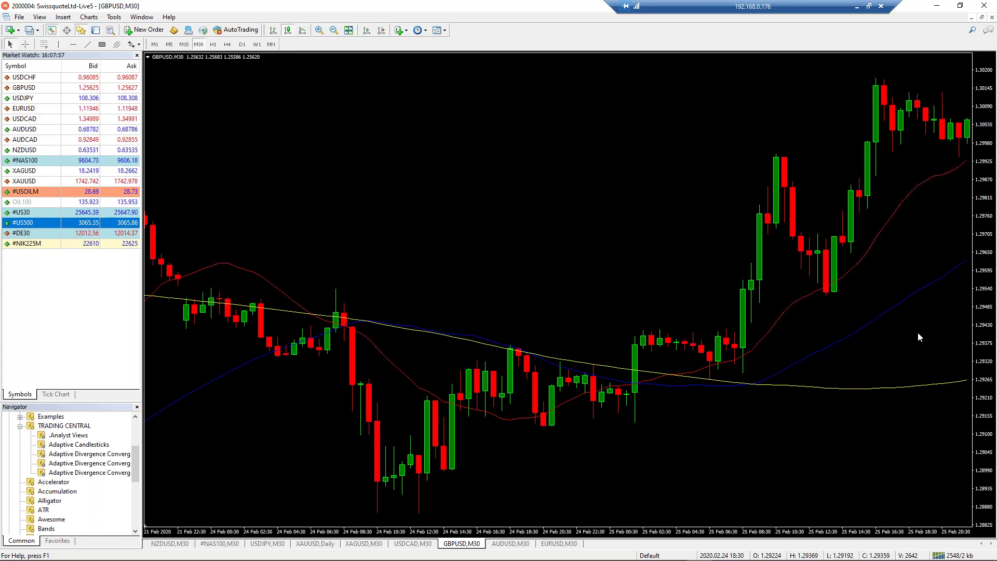
pyautogui.moveTo(917, 331); pyautogui.dragTo(874, 319)
pyautogui.moveTo(579, 317); pyautogui.dragTo(131, 319)
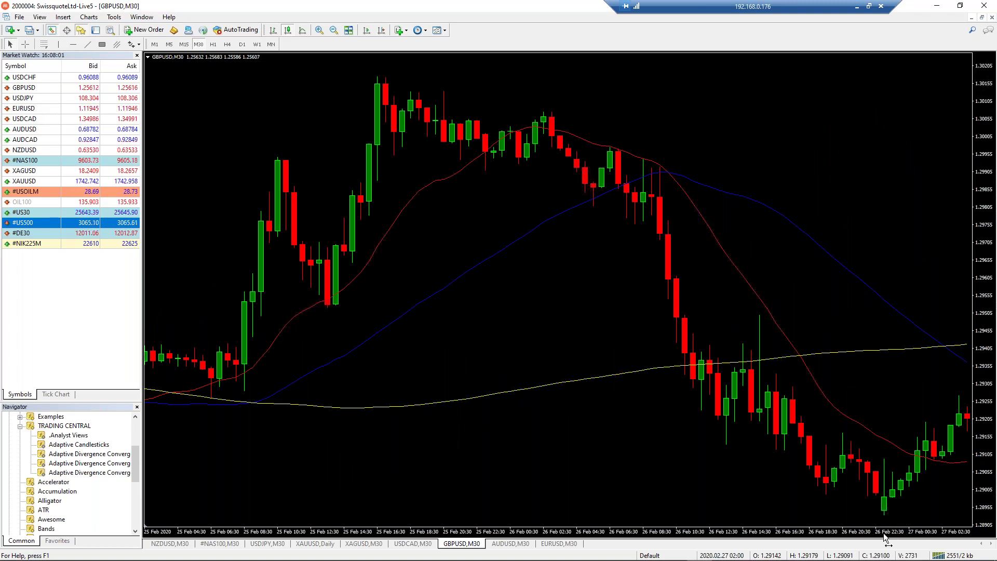
pyautogui.moveTo(864, 535); pyautogui.dragTo(790, 537)
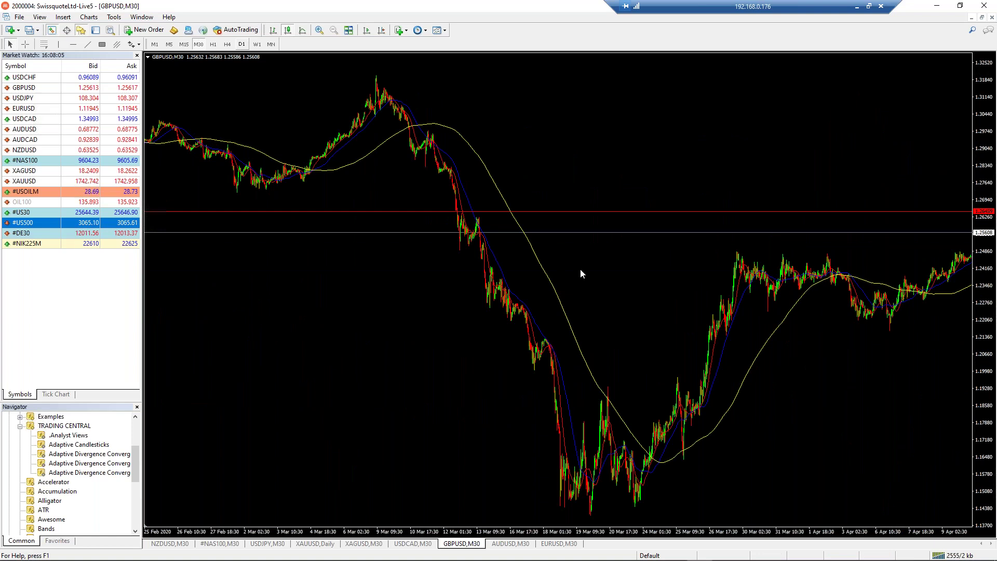
# Toggle GBPUSD between D1 and M30, panning through 2015–2020 history and April–June bars.
pyautogui.write('D1')
pyautogui.press('Return')
pyautogui.moveTo(771, 345); pyautogui.dragTo(149, 294)
pyautogui.moveTo(549, 243); pyautogui.dragTo(219, 247)
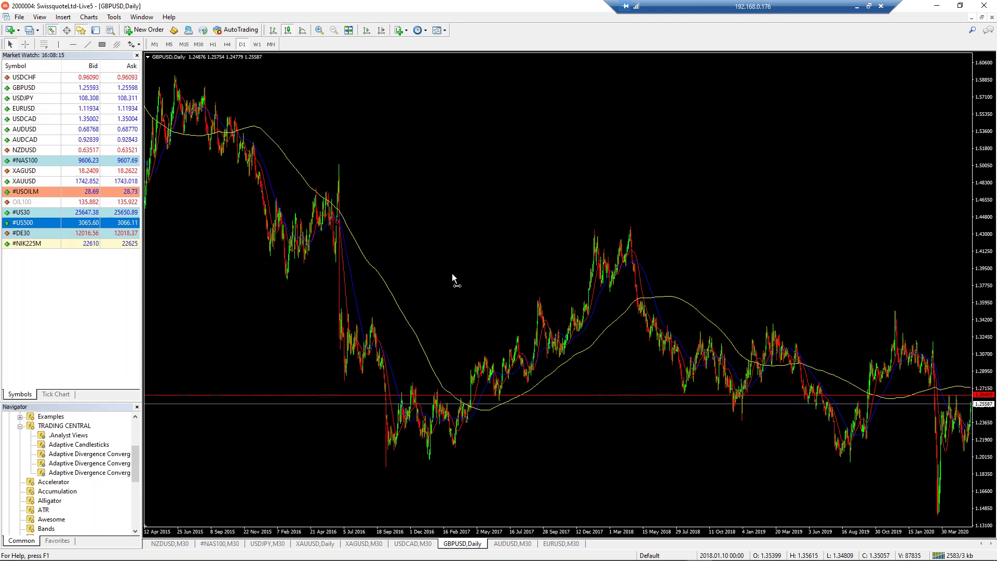
pyautogui.write('M30')
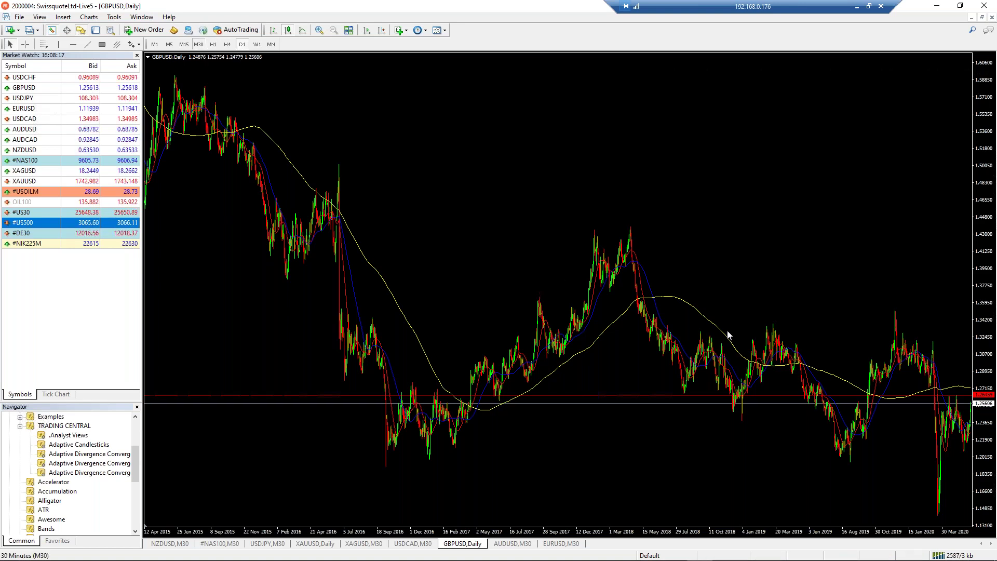
pyautogui.press('Return')
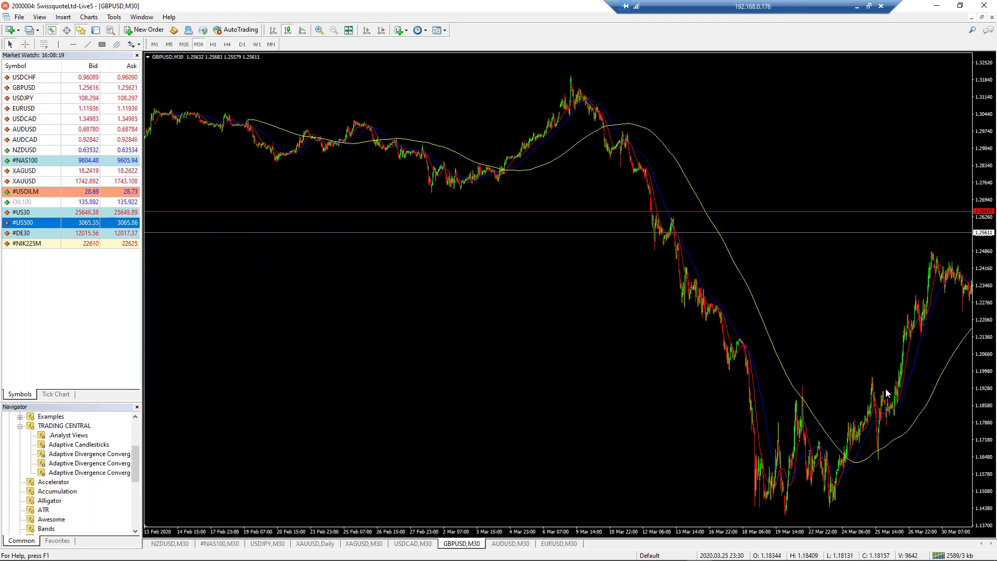
pyautogui.scroll(-5, 986, 253)
pyautogui.moveTo(986, 253); pyautogui.dragTo(513, 401)
pyautogui.moveTo(891, 386); pyautogui.dragTo(580, 385)
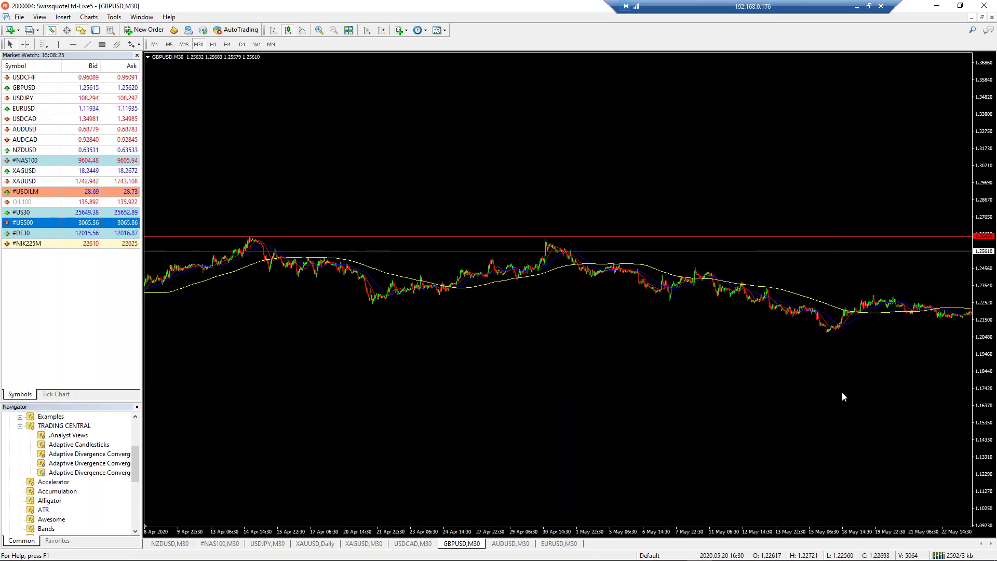
pyautogui.moveTo(842, 392); pyautogui.dragTo(705, 376)
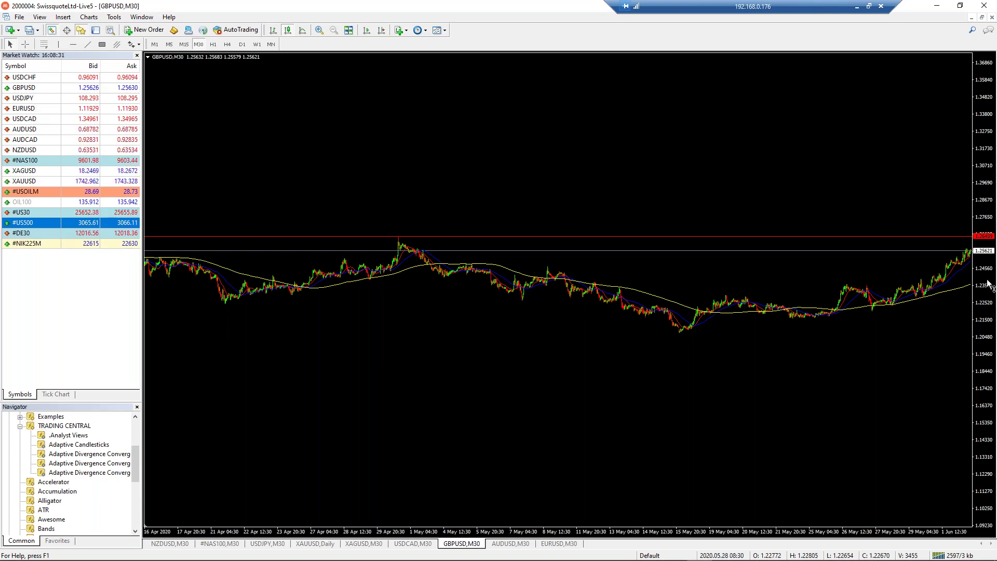
# Stretch the price scale, return GBPUSD to Daily, and restore the tiled chart windows.
pyautogui.moveTo(984, 295); pyautogui.dragTo(985, 47)
pyautogui.moveTo(983, 291); pyautogui.dragTo(983, 239)
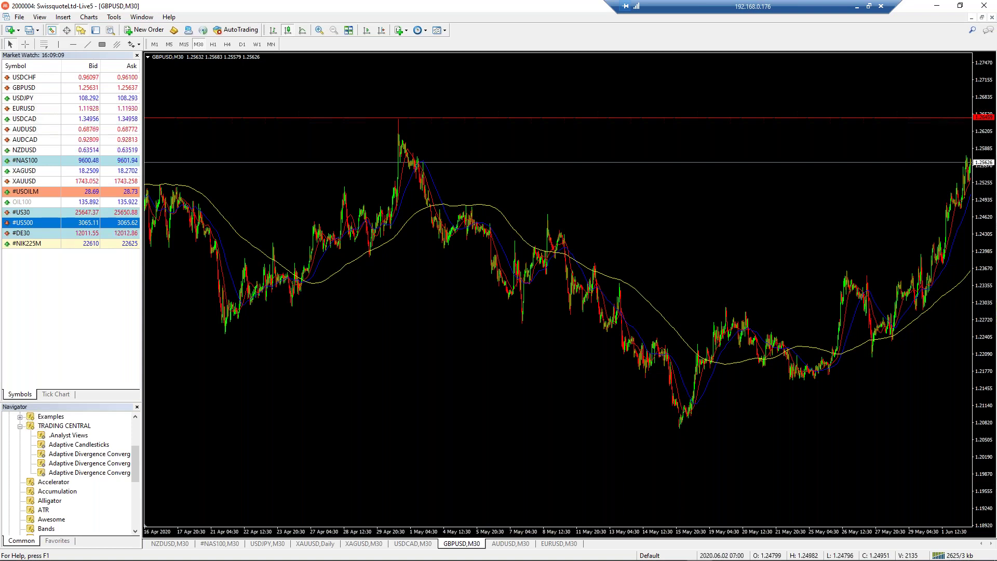
pyautogui.click(242, 44)
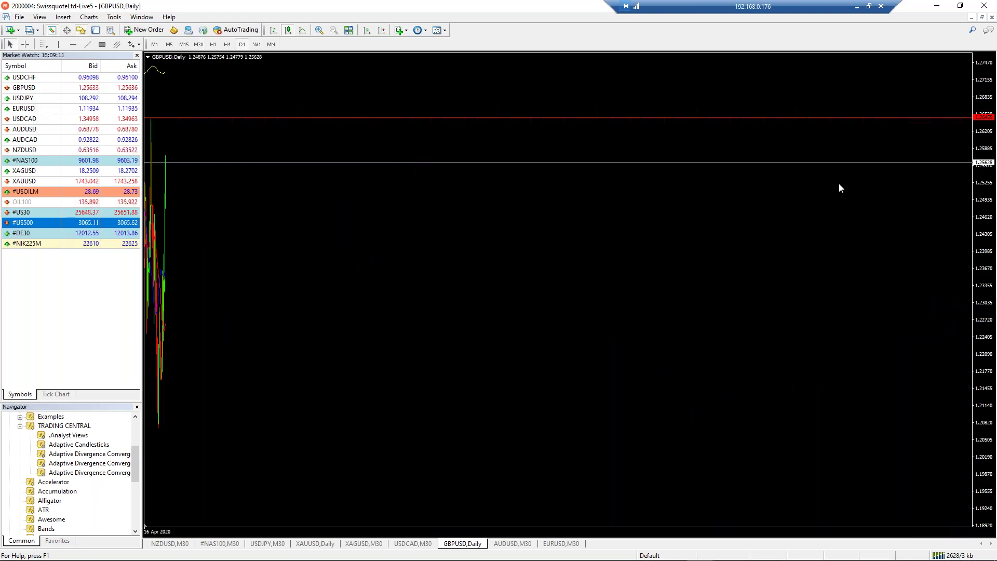
pyautogui.hotkey('ctrl', 'F5')
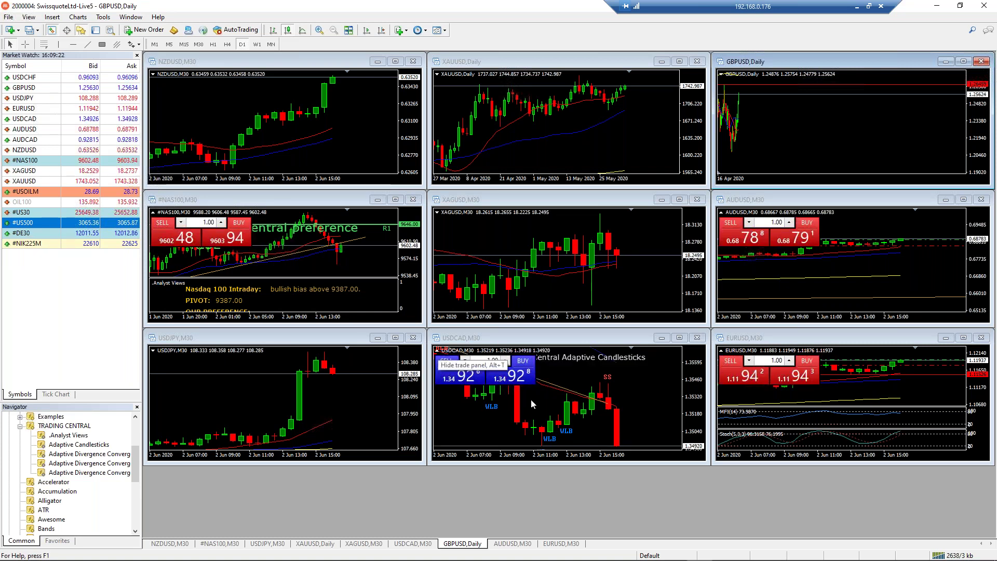
pyautogui.click(557, 416)
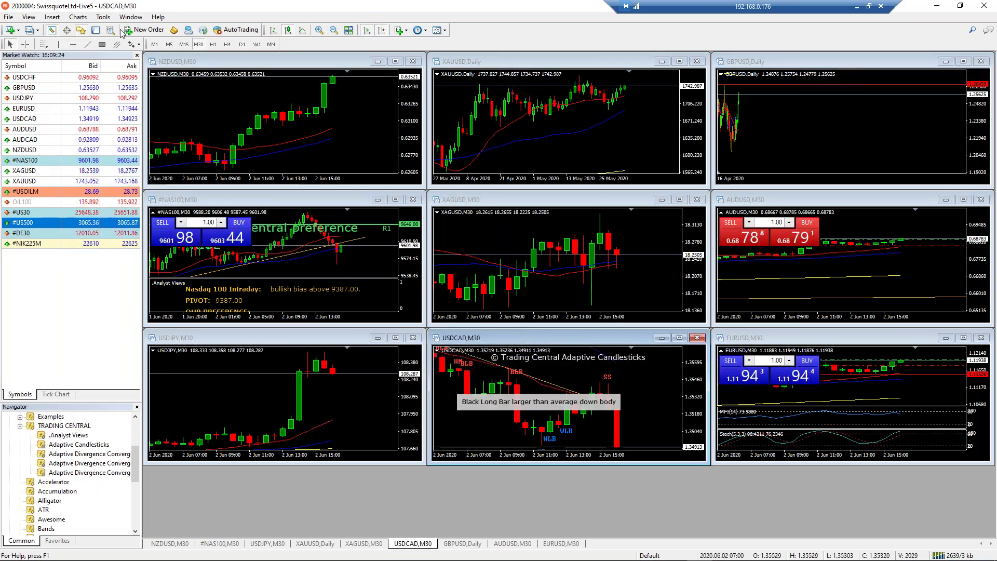
pyautogui.hotkey('ctrl', 't')
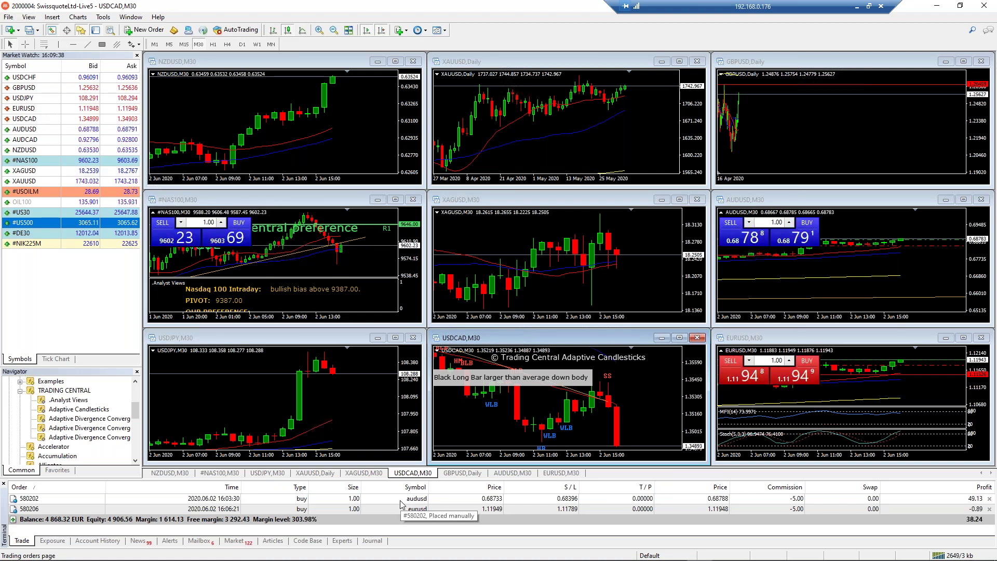
pyautogui.doubleClick(841, 200)
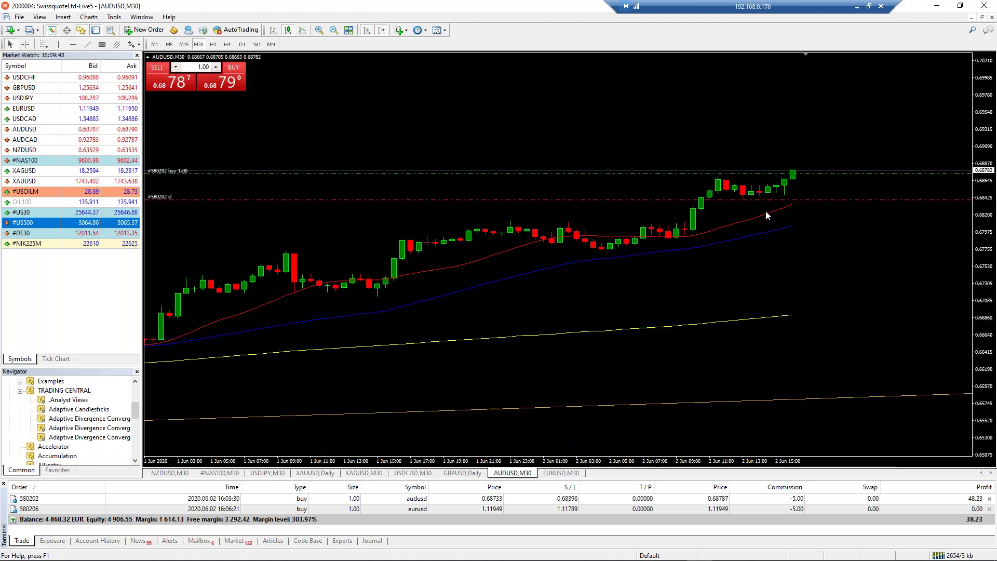
pyautogui.moveTo(793, 175)
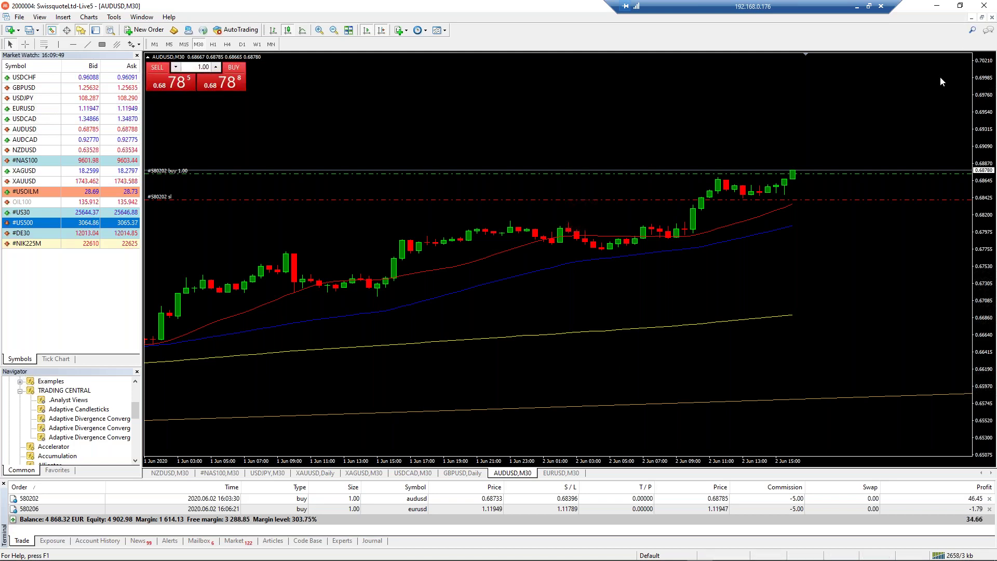
pyautogui.hotkey('alt', 'r')
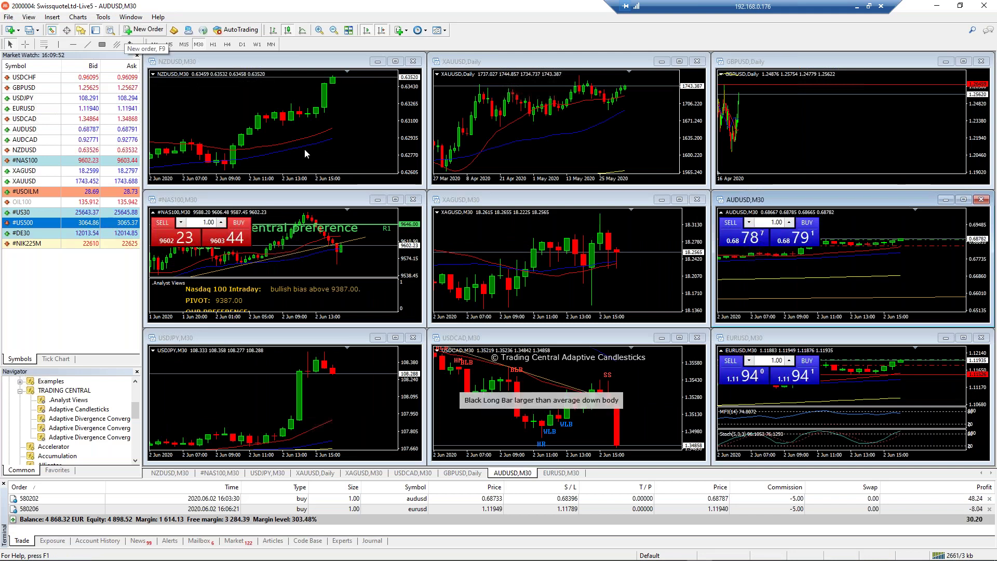
pyautogui.hotkey('ctrl', 't')
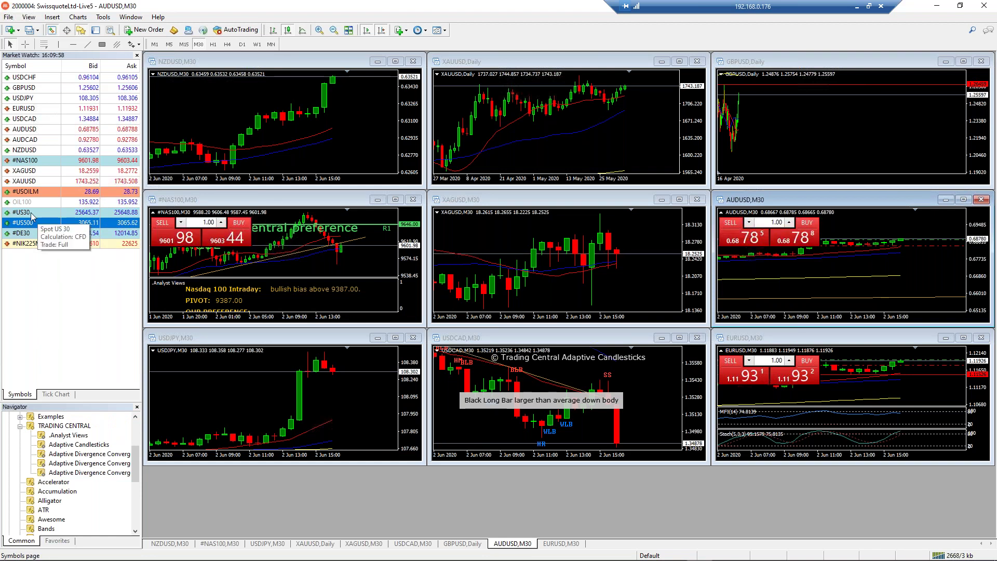
# Open a new #US30 chart from Market Watch on the Daily timeframe.
pyautogui.rightClick(32, 214)
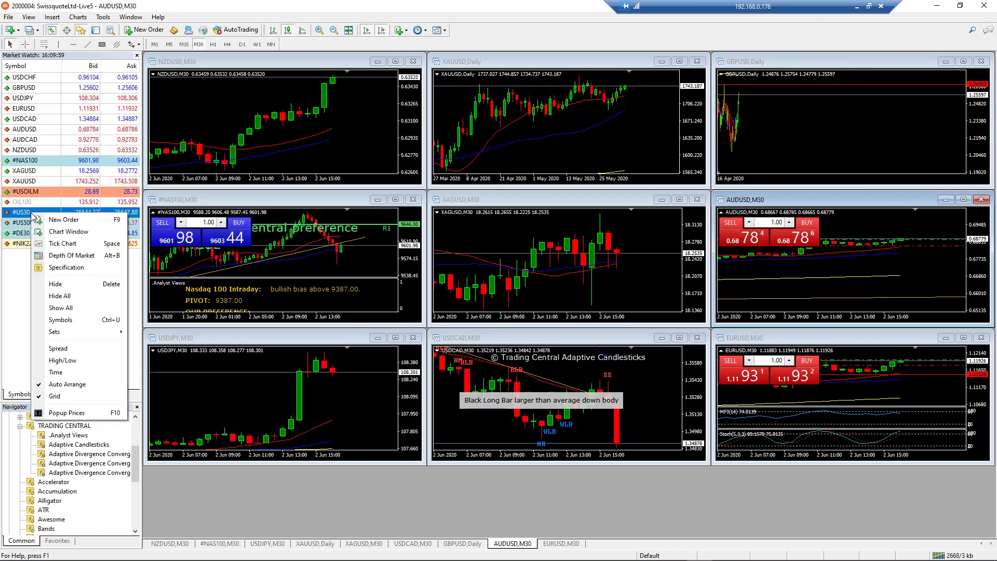
pyautogui.click(64, 232)
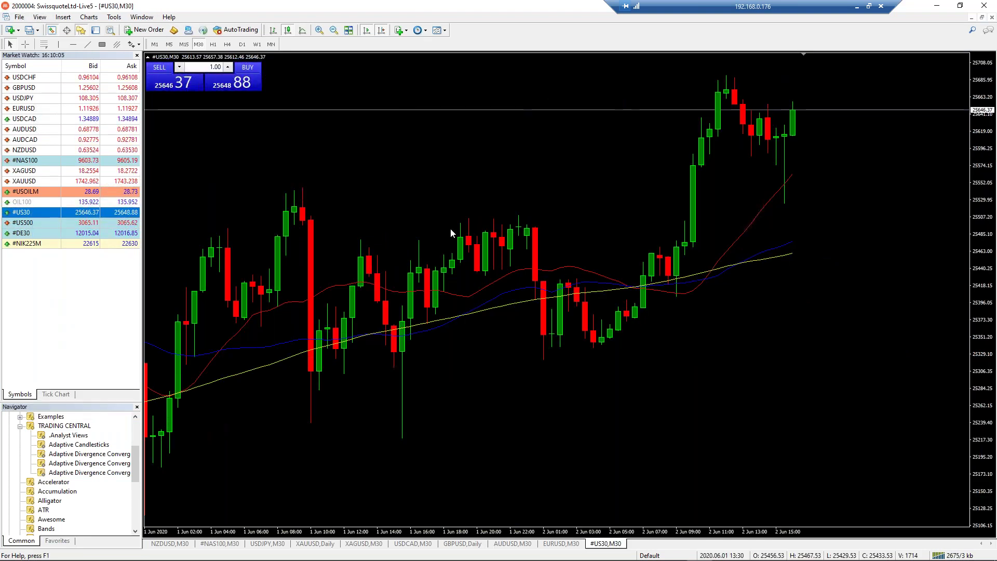
pyautogui.scroll(-5, 607, 189)
pyautogui.scroll(5, 613, 194)
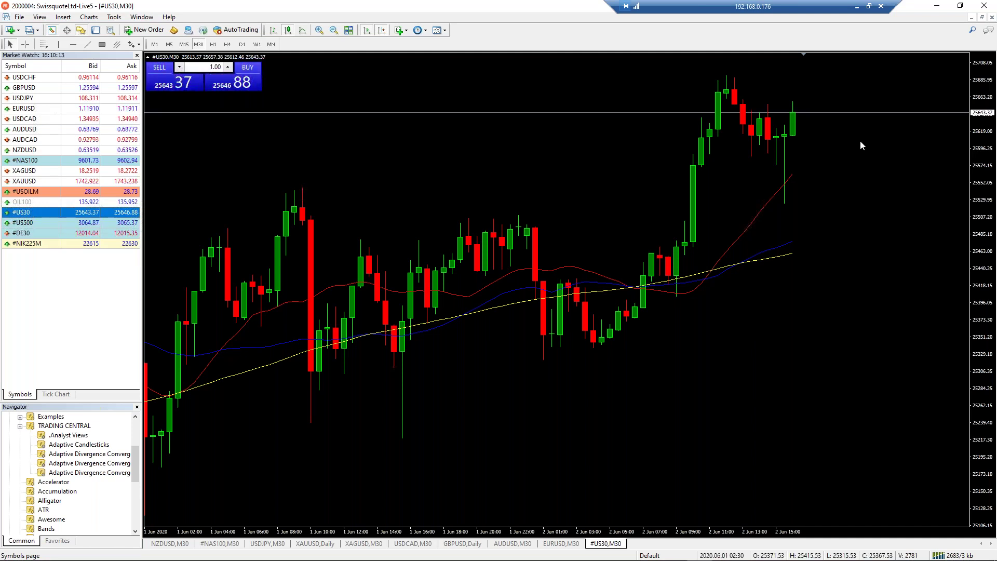
pyautogui.click(242, 44)
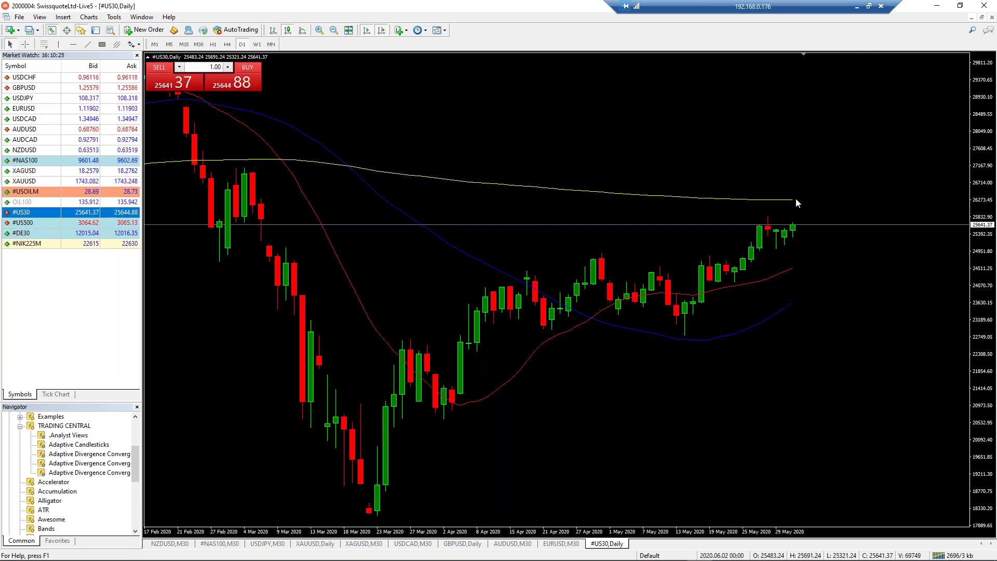
# Draw a red horizontal level above the recent highs and load #NIK225M into the chart.
pyautogui.click(75, 46)
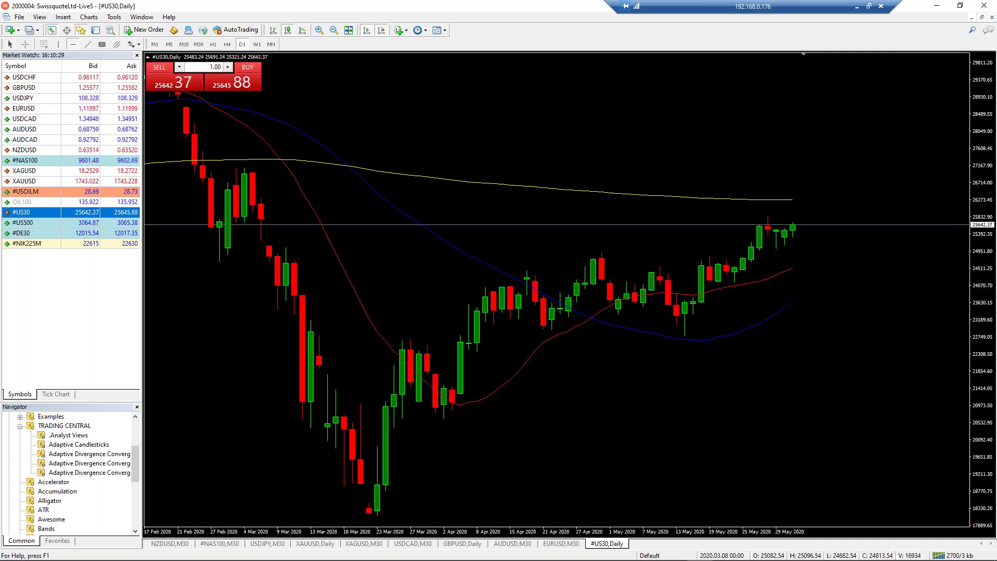
pyautogui.moveTo(256, 166); pyautogui.dragTo(246, 168)
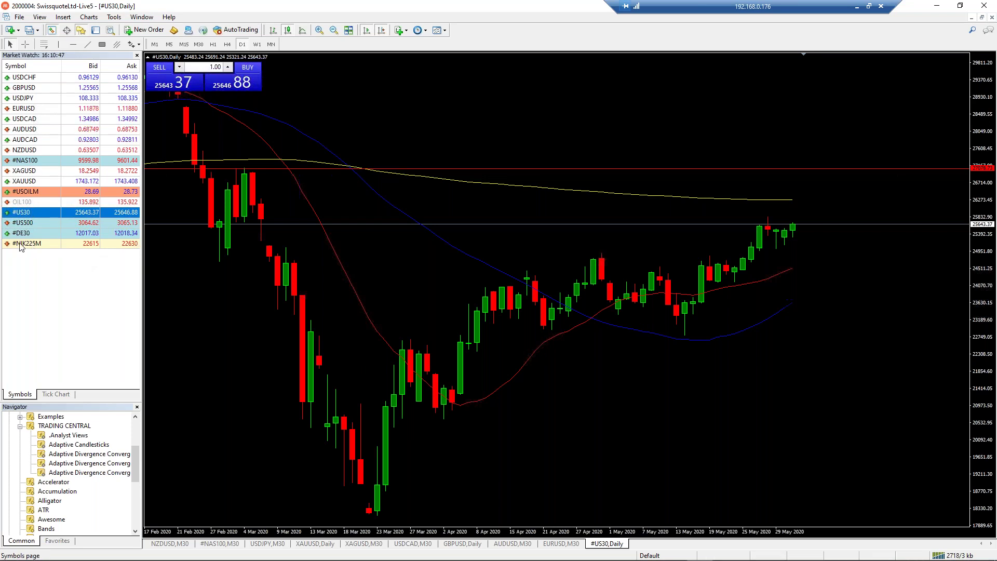
pyautogui.moveTo(363, 195); pyautogui.dragTo(462, 257)
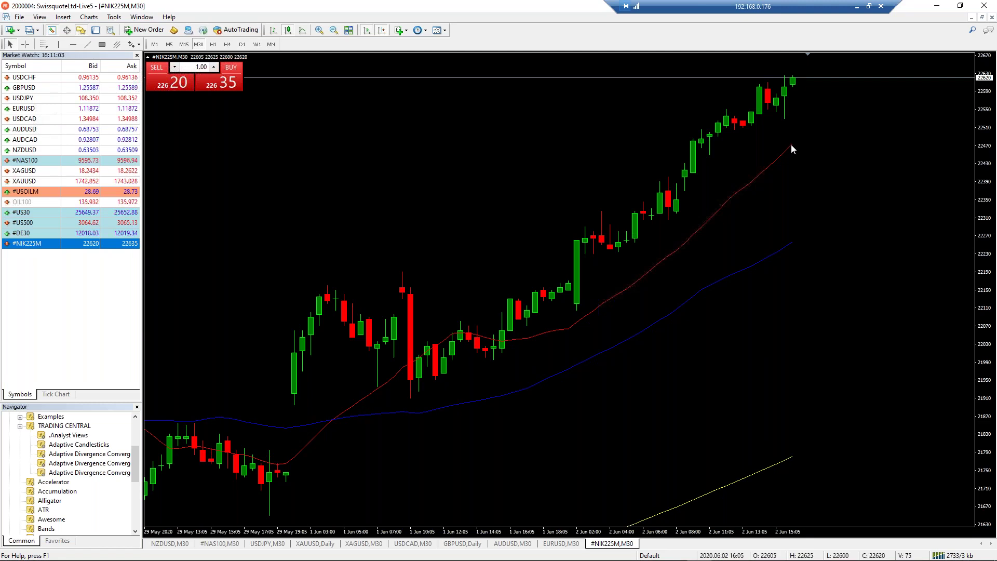
# Drag the #NIK225M stop loss down to about 22525.
pyautogui.moveTo(789, 153)
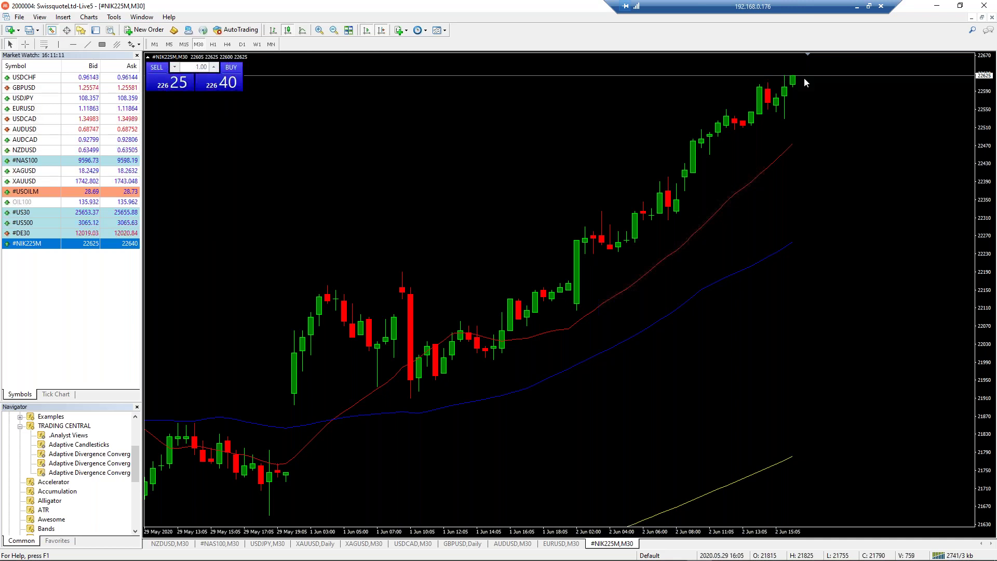
pyautogui.moveTo(805, 67); pyautogui.dragTo(796, 121)
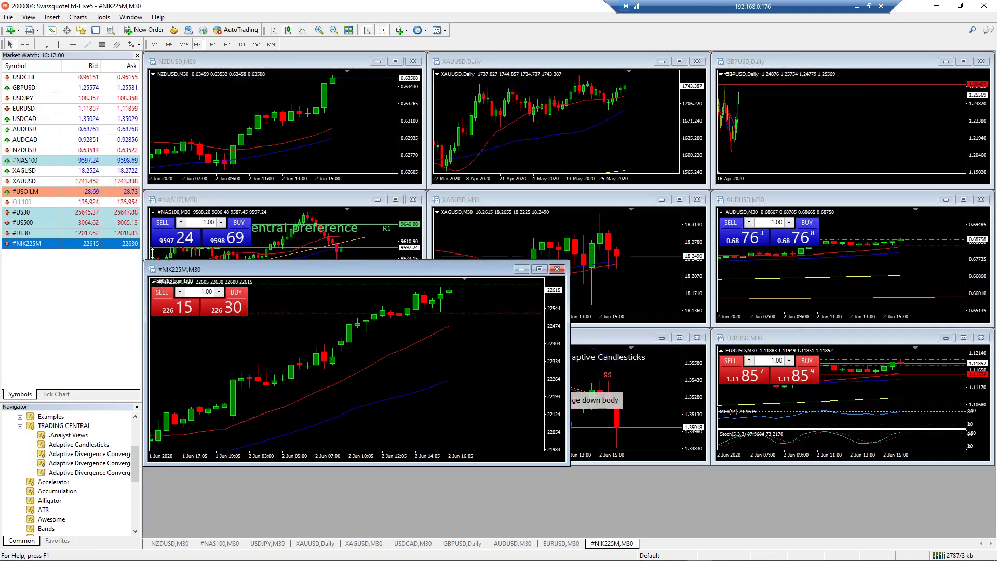
# Open a #USOILM chart from Market Watch on the M30 timeframe.
pyautogui.rightClick(34, 194)
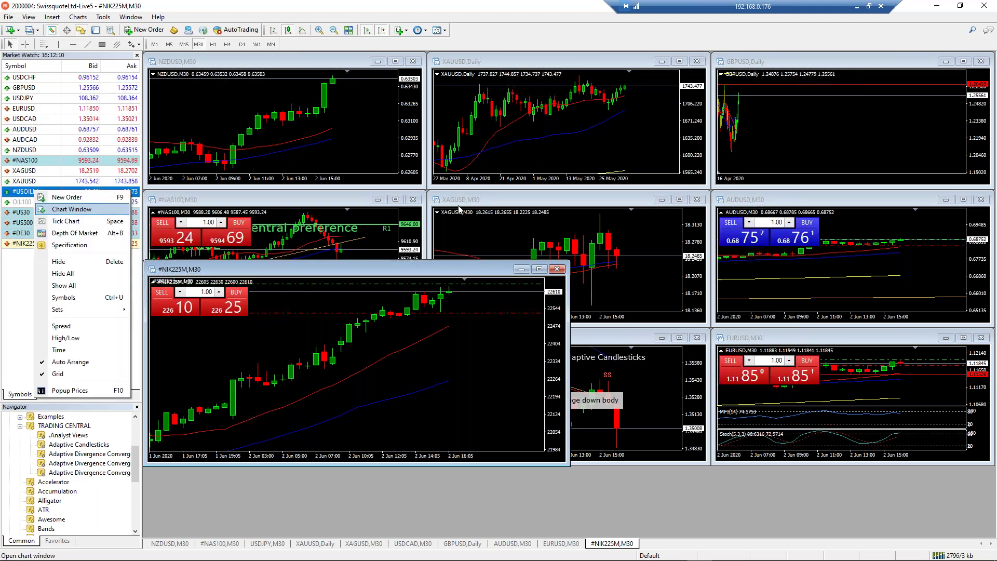
pyautogui.click(62, 209)
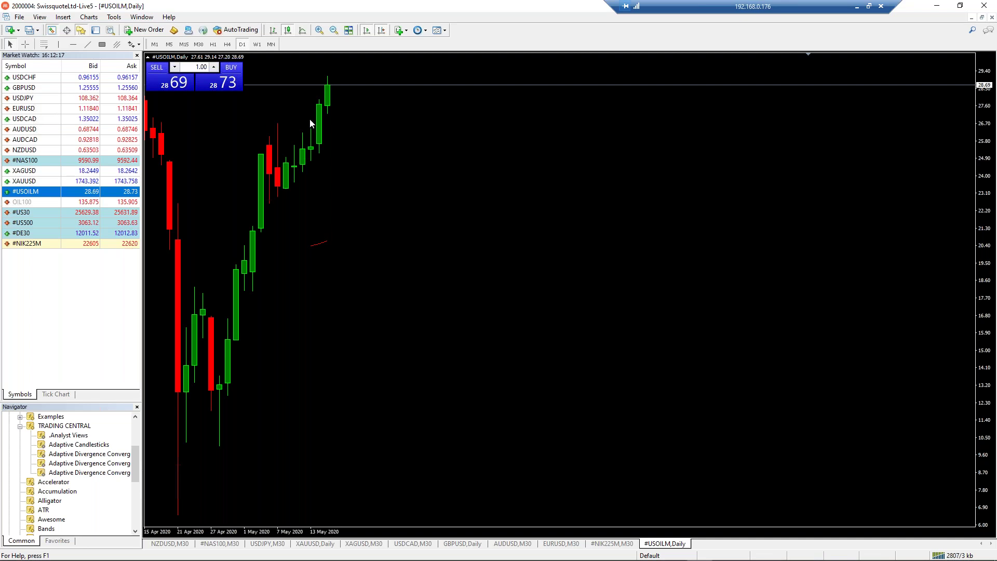
pyautogui.click(200, 45)
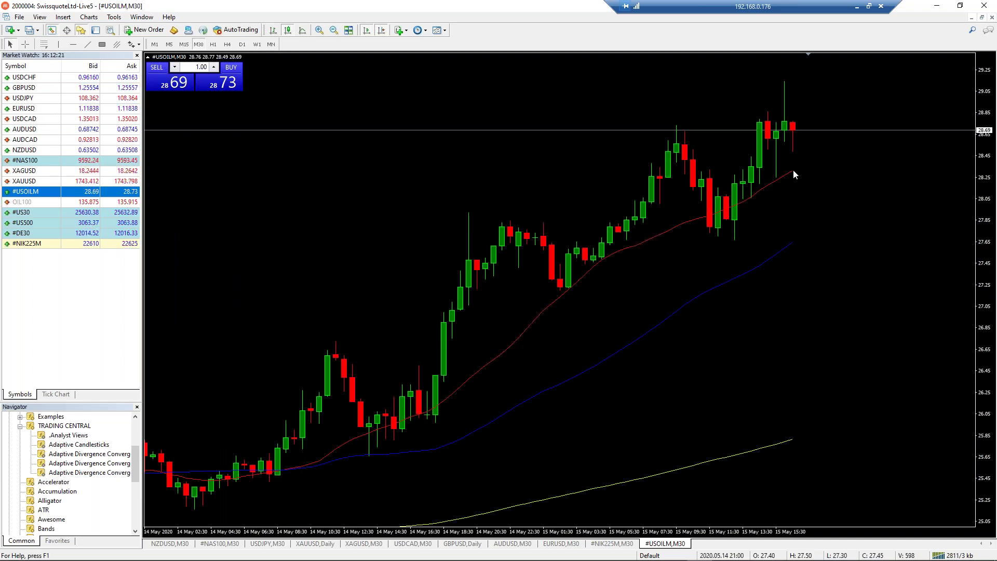
# Draw a rising trend line under the recent lows and restore the chart to a floating window.
pyautogui.click(85, 45)
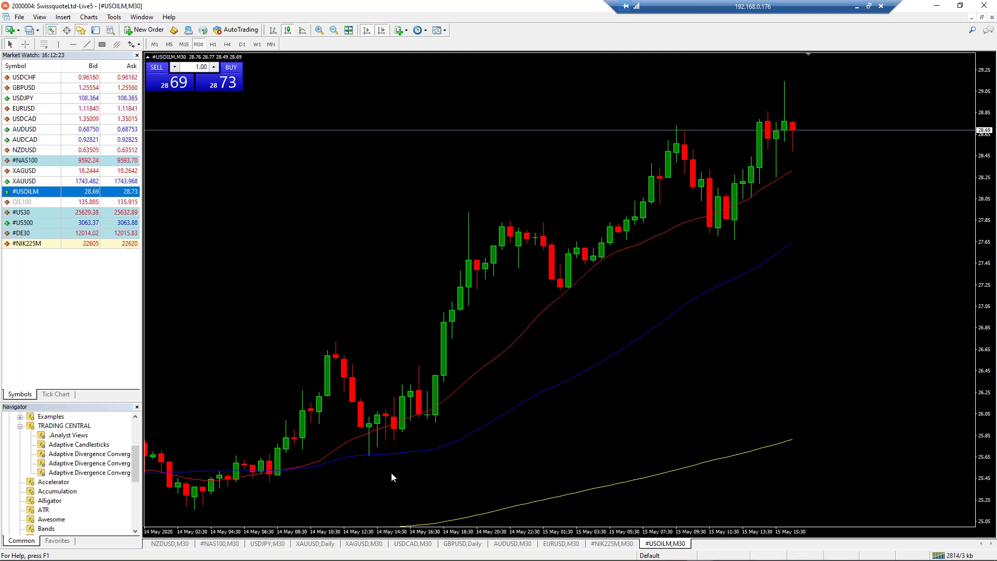
pyautogui.moveTo(369, 442)
pyautogui.mouseDown()
pyautogui.moveTo(866, 146)
pyautogui.moveTo(850, 152)
pyautogui.mouseUp()
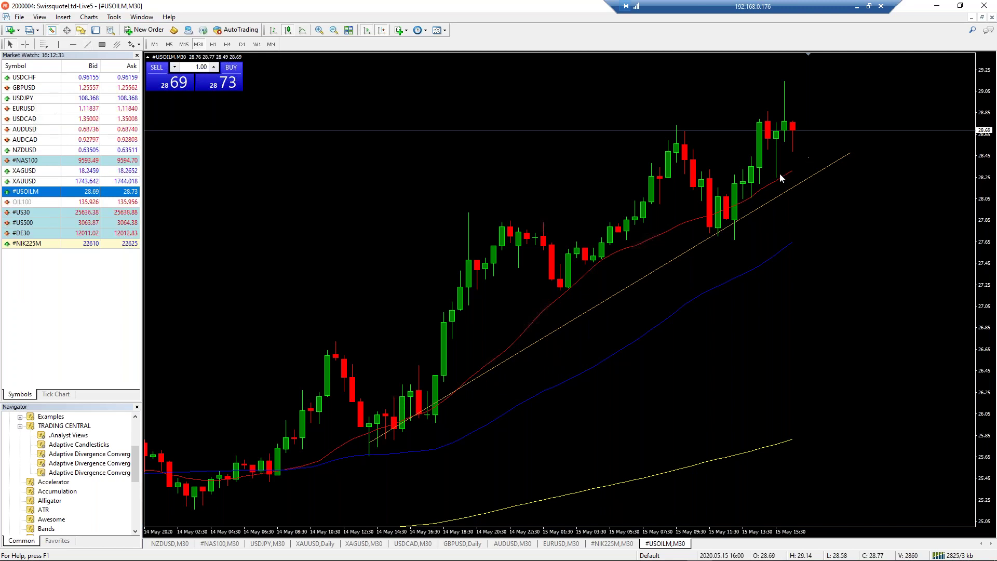
pyautogui.moveTo(771, 187)
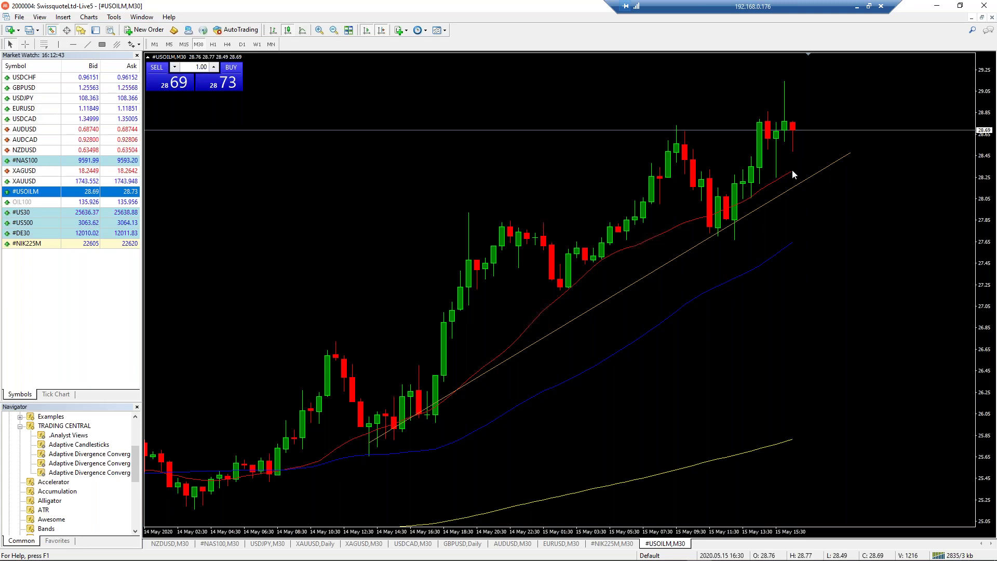
pyautogui.moveTo(793, 168)
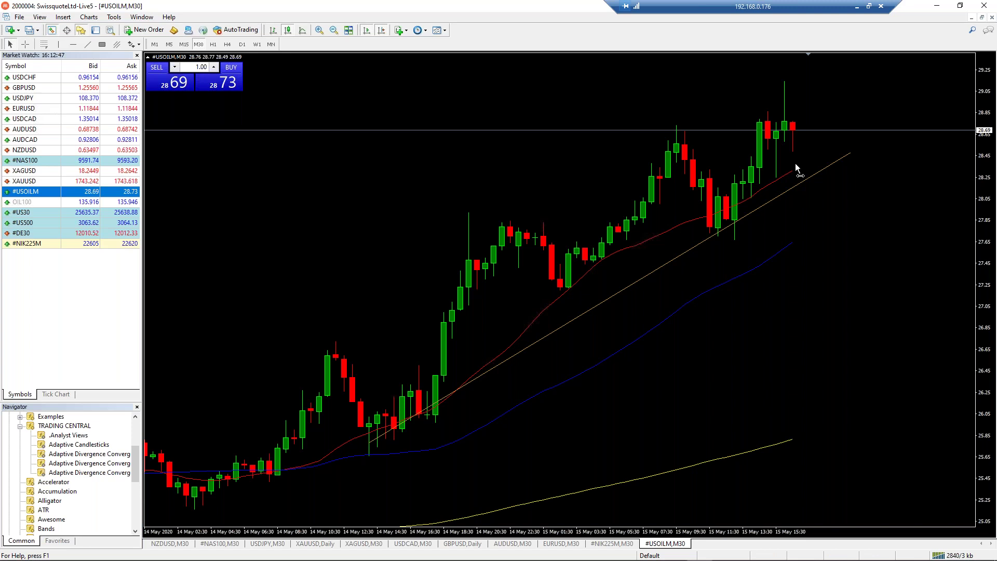
pyautogui.scroll(2, 795, 163)
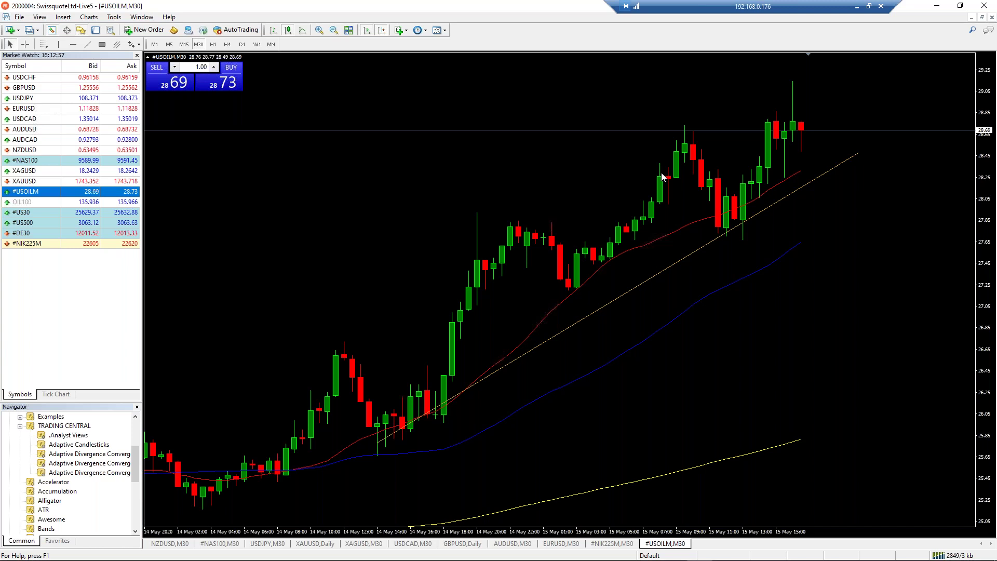
pyautogui.hotkey('ctrl', 'F5')
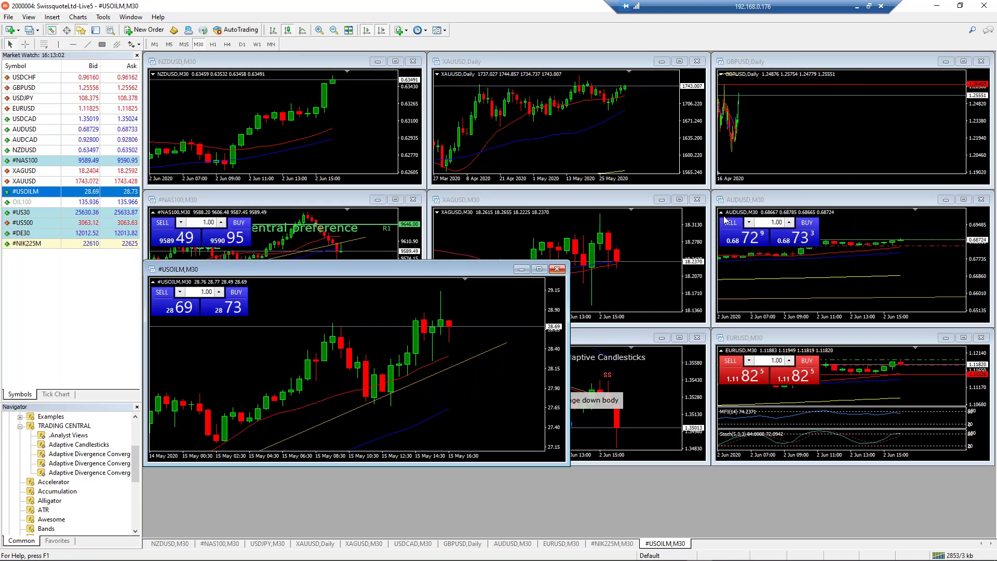
# Close the #USOILM chart and hide the one-click trading panels on AUDUSD and EURUSD.
pyautogui.click(556, 269)
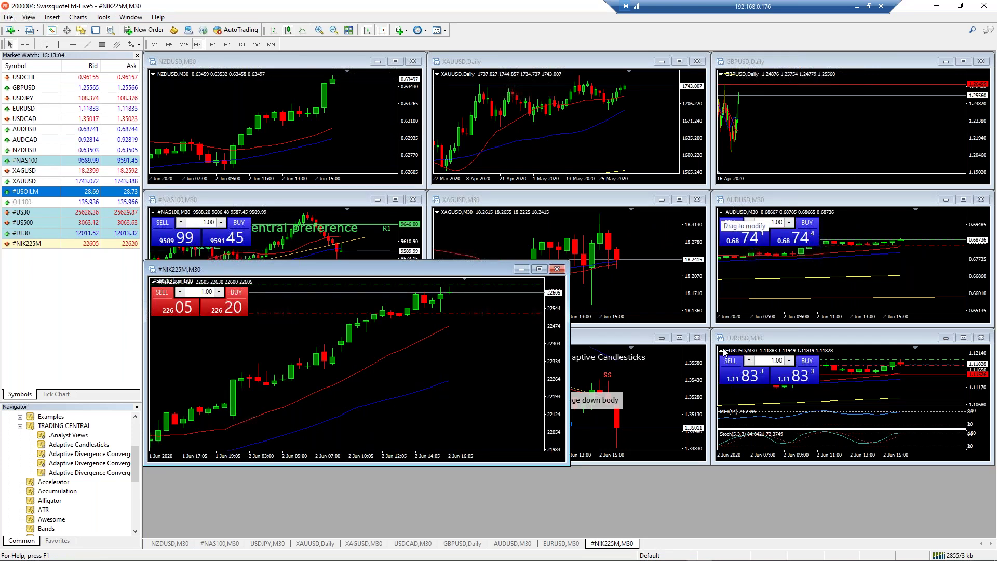
pyautogui.click(720, 211)
pyautogui.click(720, 350)
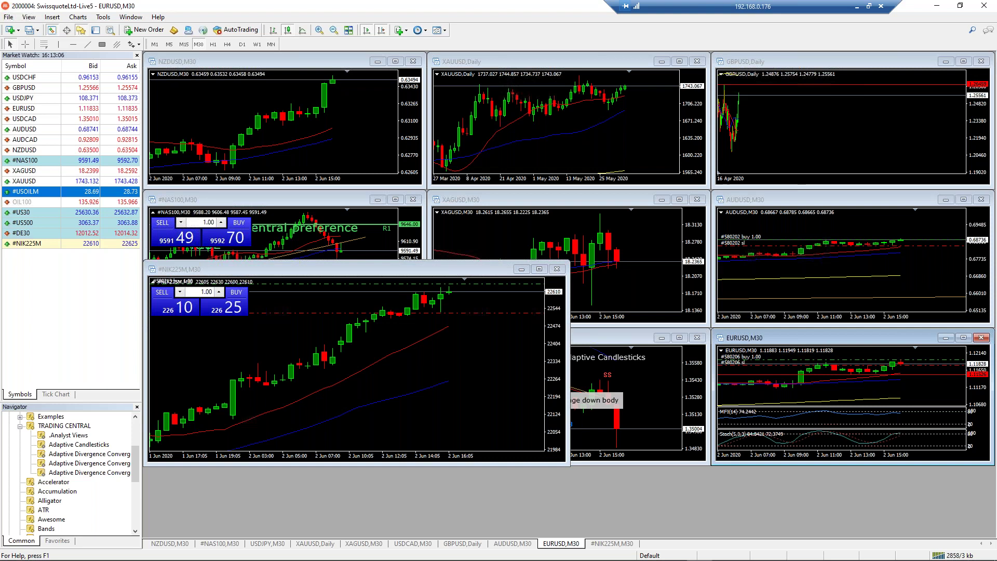
# Close the #NIK225M chart and maximize USDJPY on the Daily timeframe.
pyautogui.click(556, 269)
pyautogui.click(555, 269)
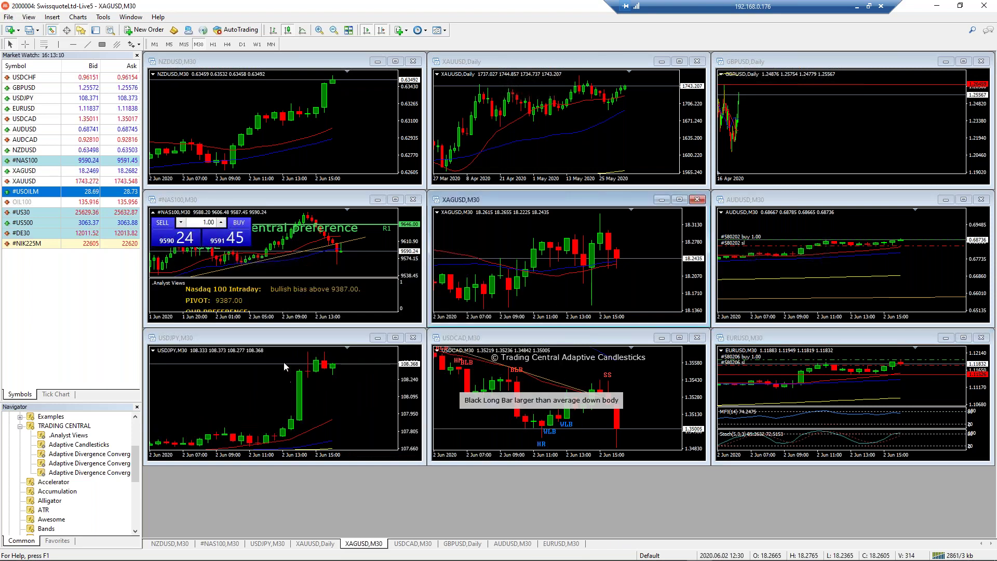
pyautogui.click(396, 338)
pyautogui.click(242, 45)
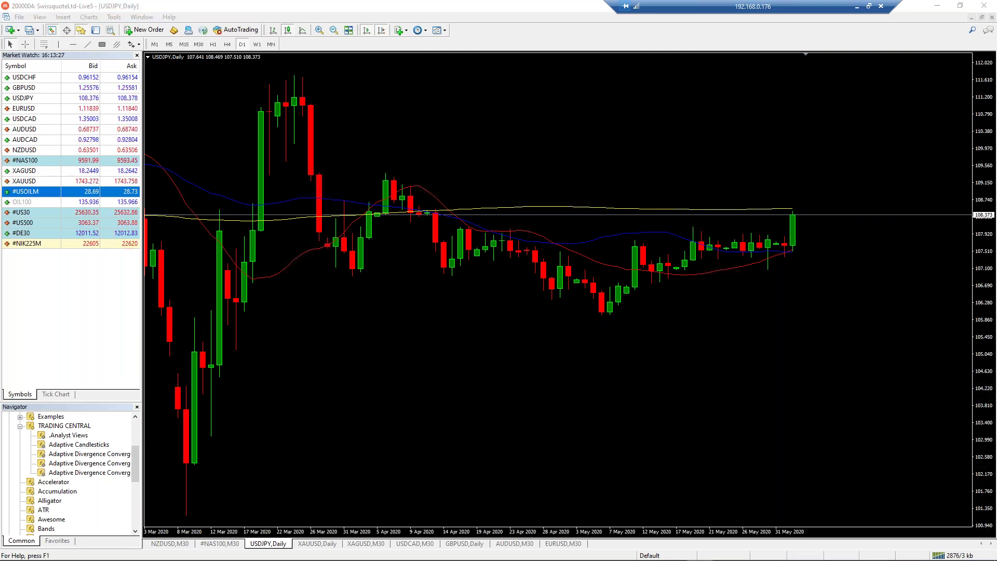
# Confirm Analyst Views on USDJPY, showing DECLINE preference, pivot 109.35, targets 106.00 and 105.15.
pyautogui.click(457, 326)
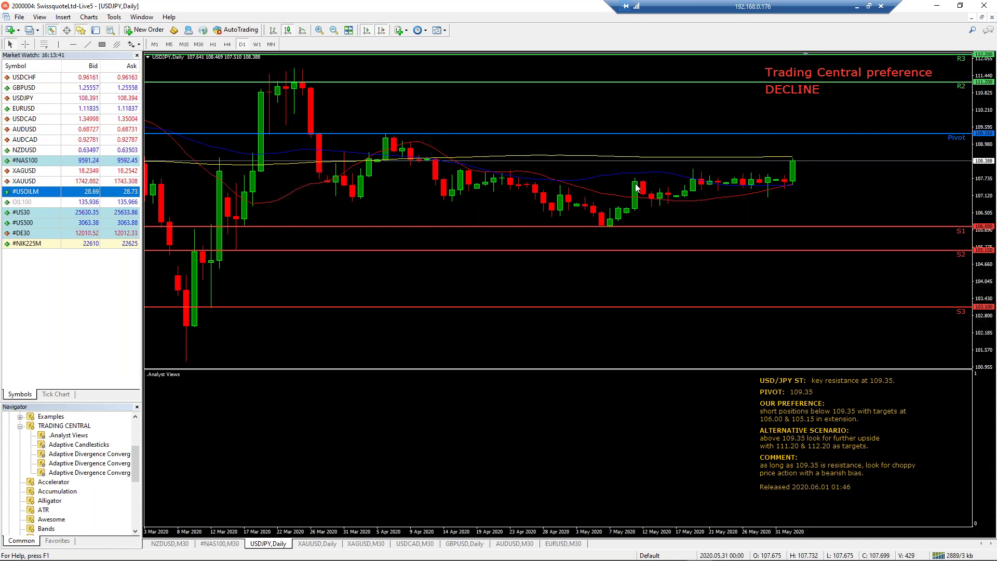
pyautogui.moveTo(686, 155)
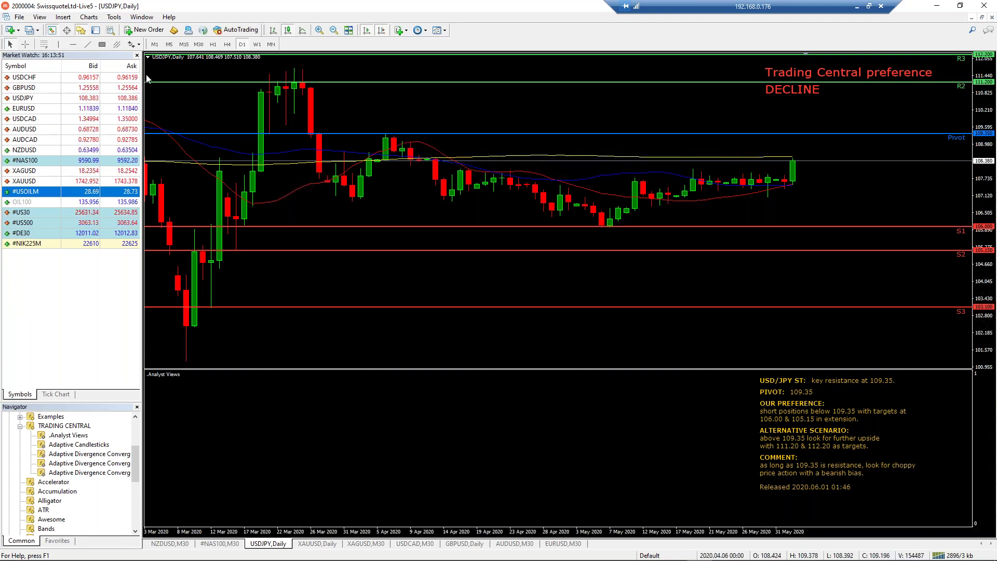
pyautogui.moveTo(337, 134)
# Shade the Pivot-to-S1 range with a blue rectangle and attach the ADC Slow/Fast Oscillators indicator.
pyautogui.moveTo(836, 211); pyautogui.dragTo(854, 226)
pyautogui.moveTo(854, 225)
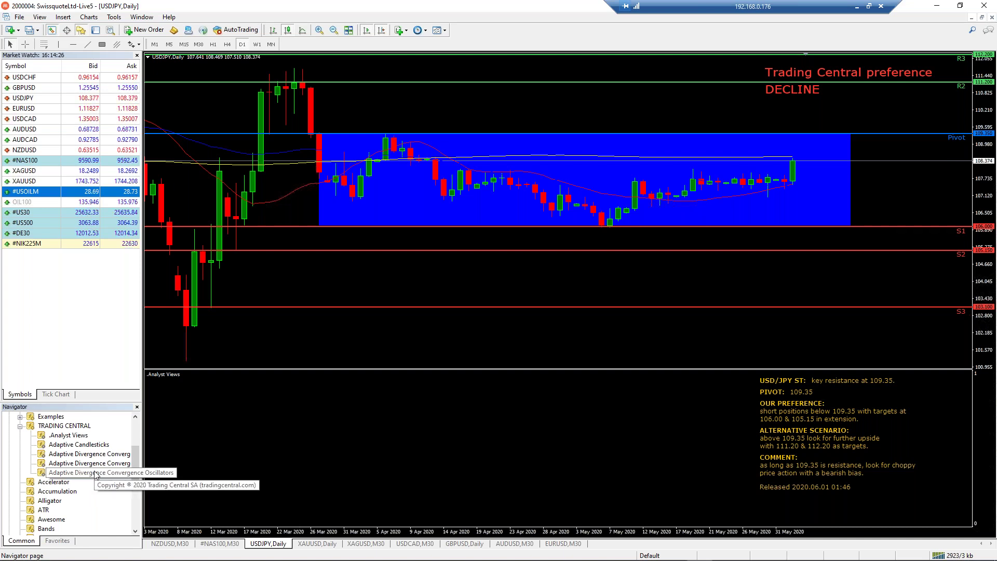
pyautogui.moveTo(443, 271); pyautogui.dragTo(441, 270)
pyautogui.click(454, 330)
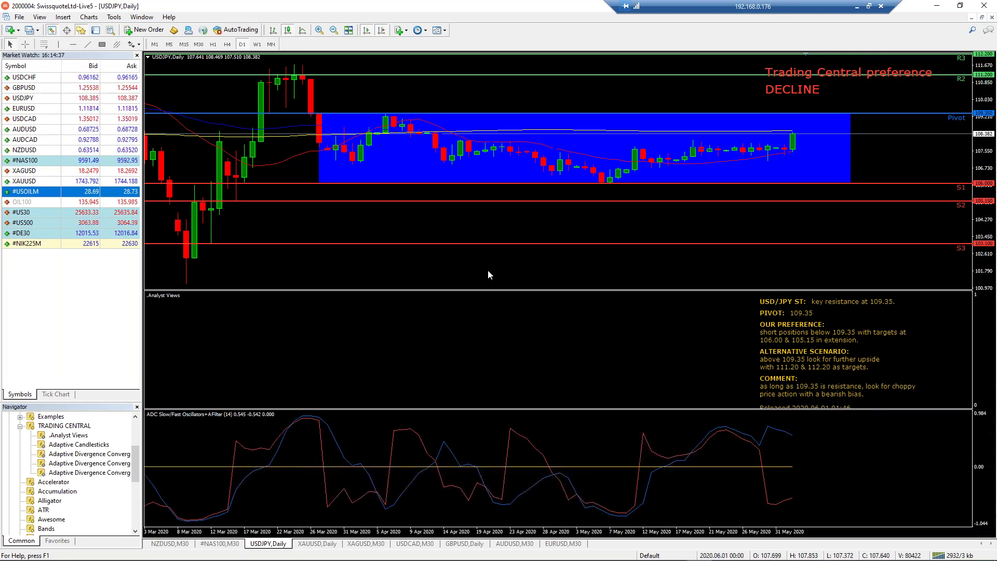
# Attach the ADC Raw+Smooth (14) Lines indicator and ChartPriceMarks, confirming each dialog.
pyautogui.moveTo(87, 466); pyautogui.dragTo(256, 364)
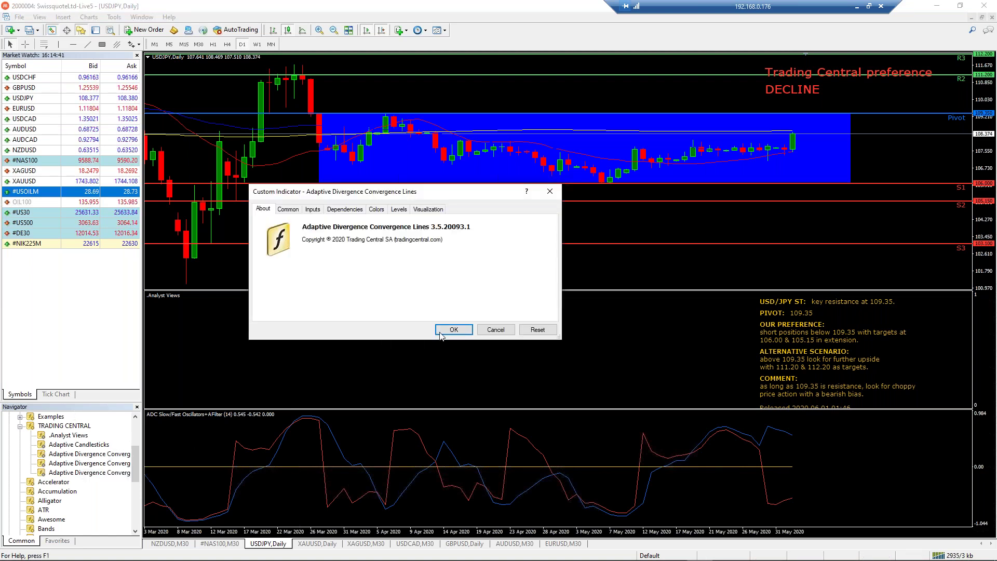
pyautogui.click(453, 329)
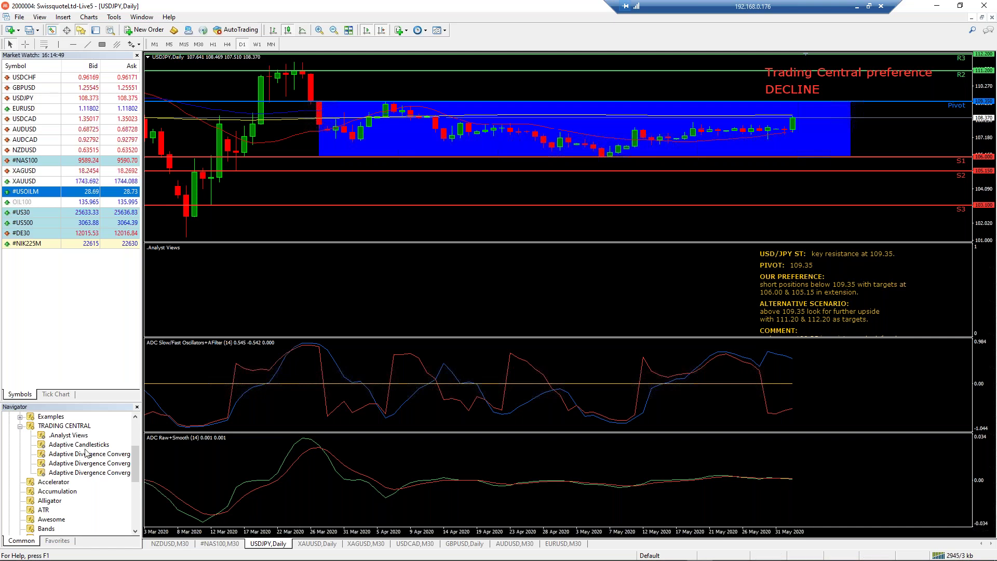
pyautogui.moveTo(493, 289); pyautogui.dragTo(534, 222)
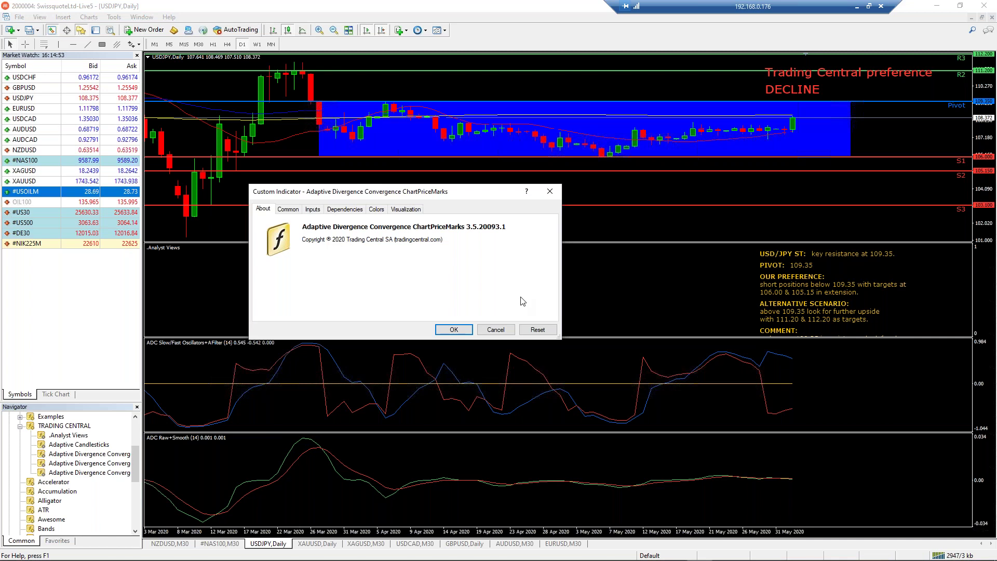
pyautogui.click(457, 333)
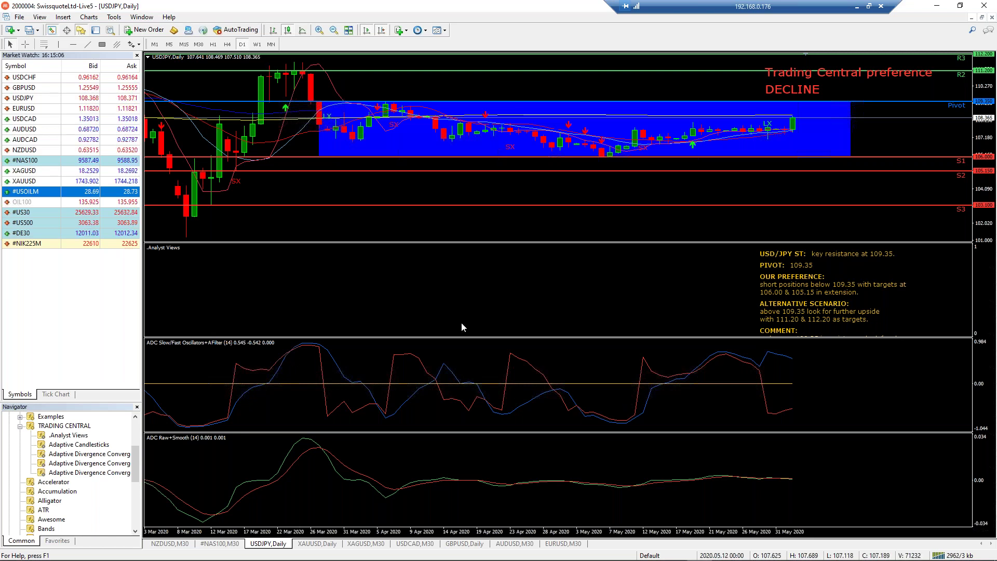
pyautogui.moveTo(766, 126)
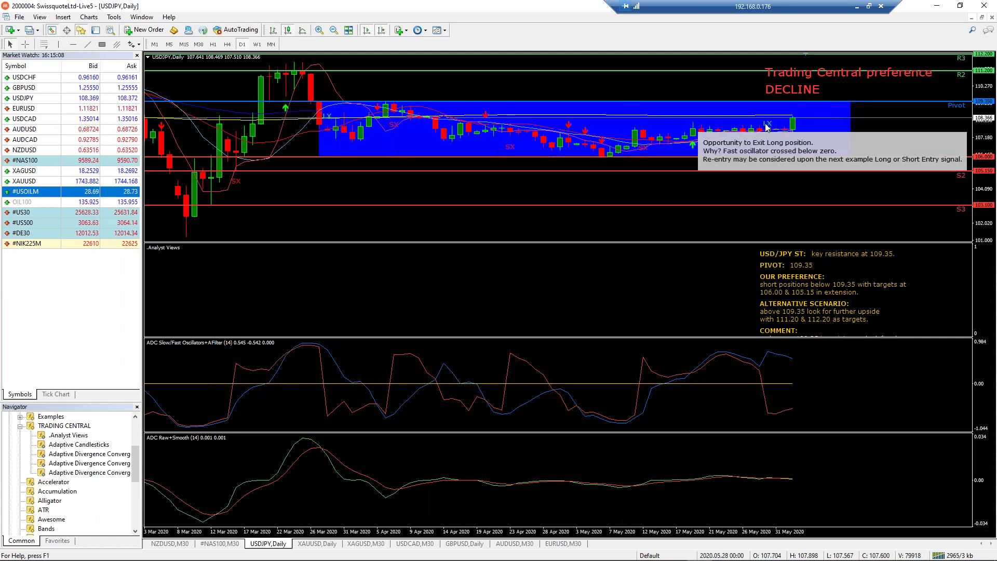
# Delete the .Analyst Views indicator from the USDJPY Daily chart's Indicators List.
pyautogui.rightClick(789, 183)
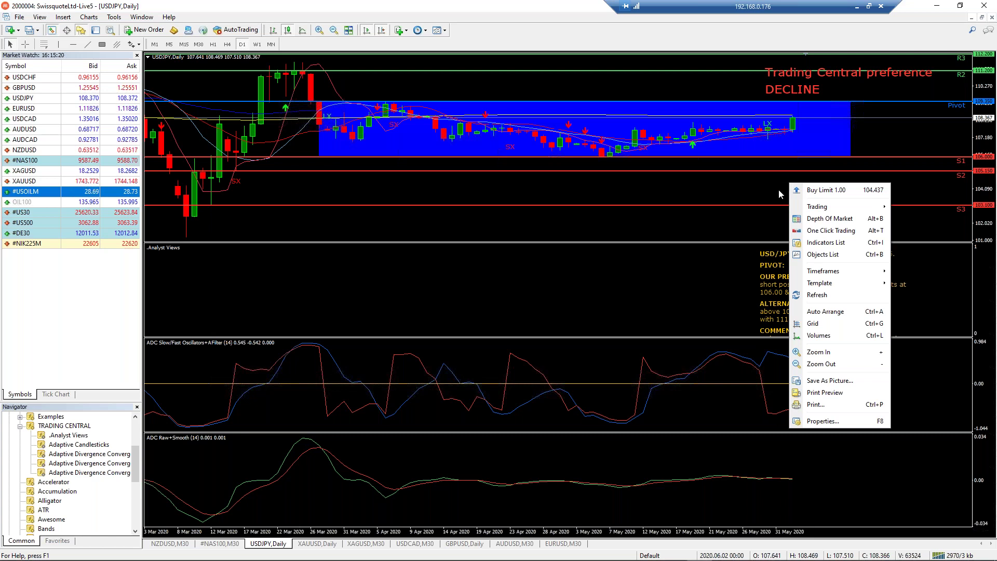
pyautogui.click(828, 242)
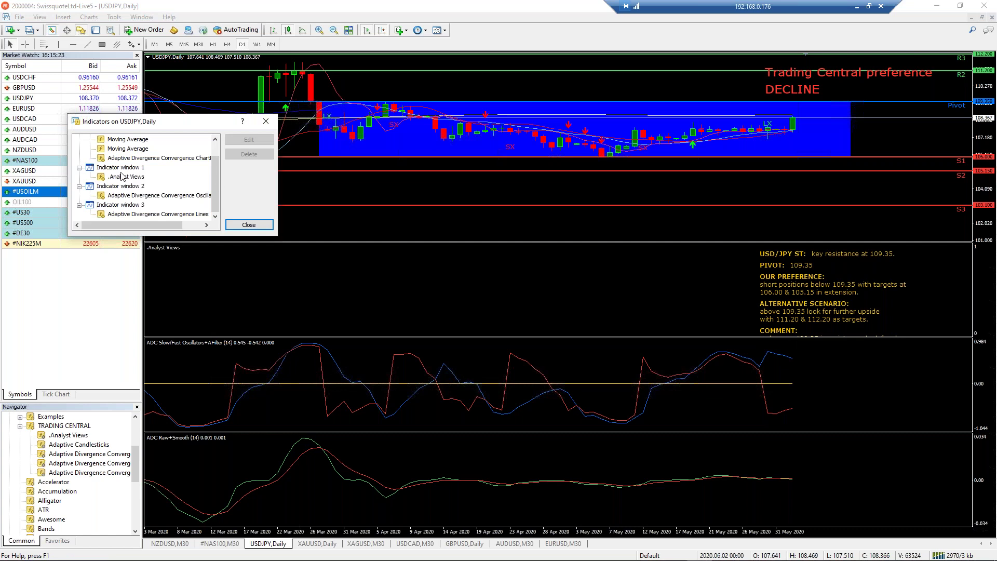
pyautogui.click(120, 178)
pyautogui.click(249, 224)
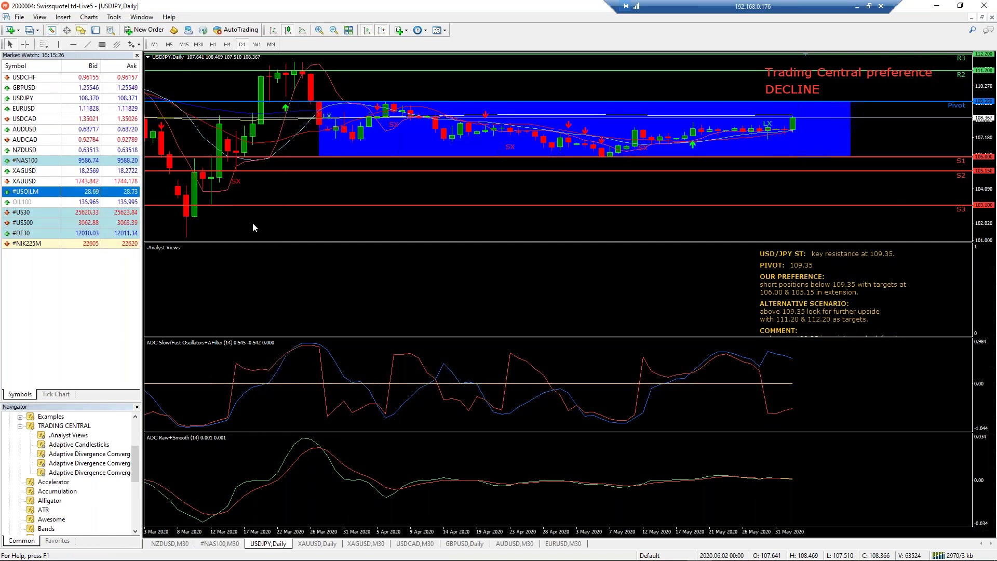
pyautogui.rightClick(566, 186)
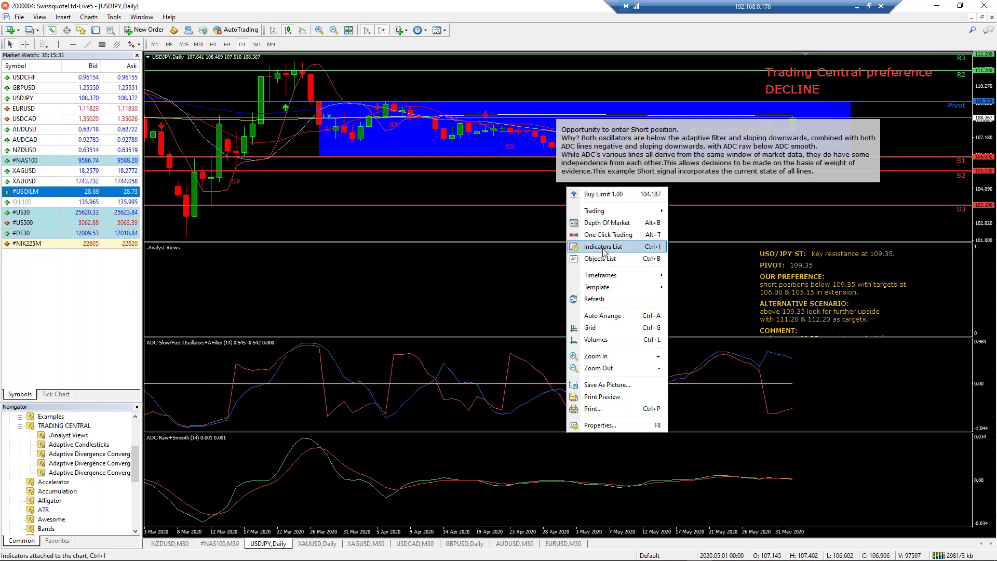
pyautogui.press('Return')
pyautogui.click(126, 176)
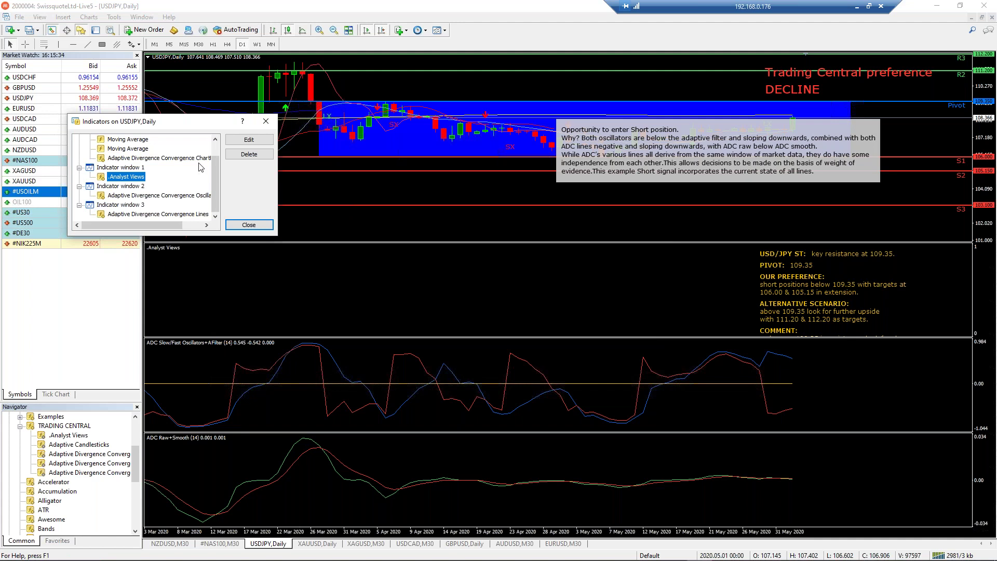
pyautogui.click(256, 155)
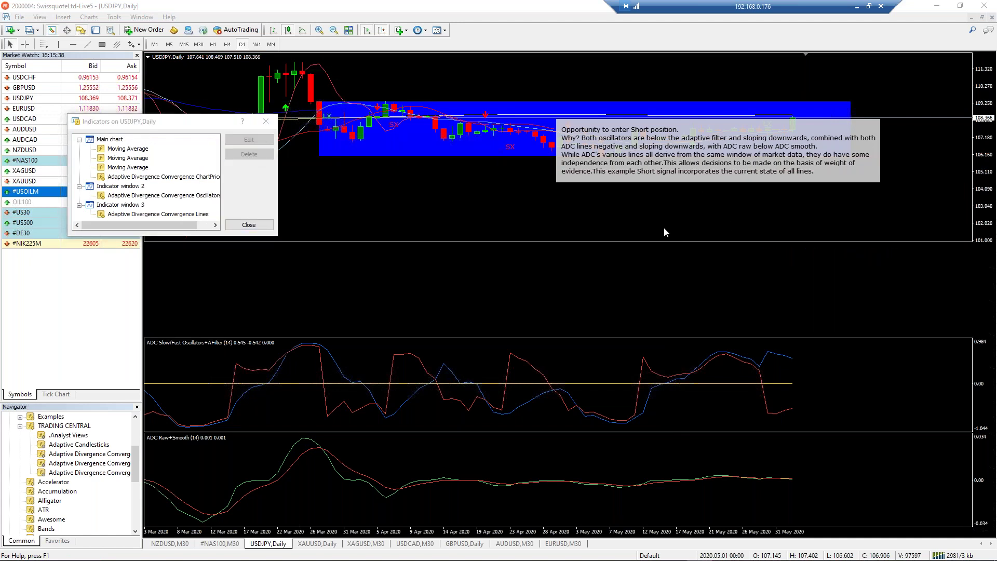
pyautogui.click(249, 224)
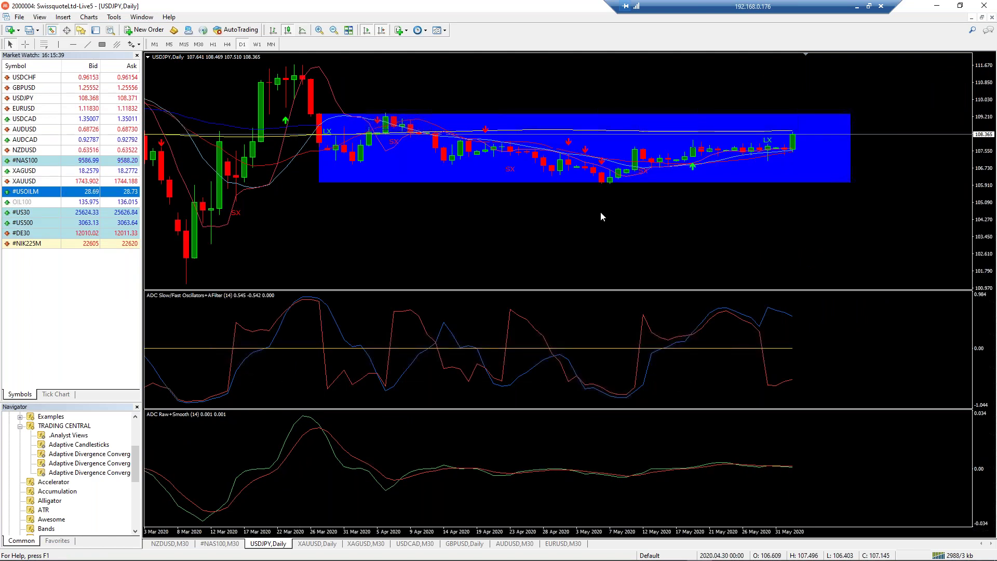
pyautogui.moveTo(743, 163)
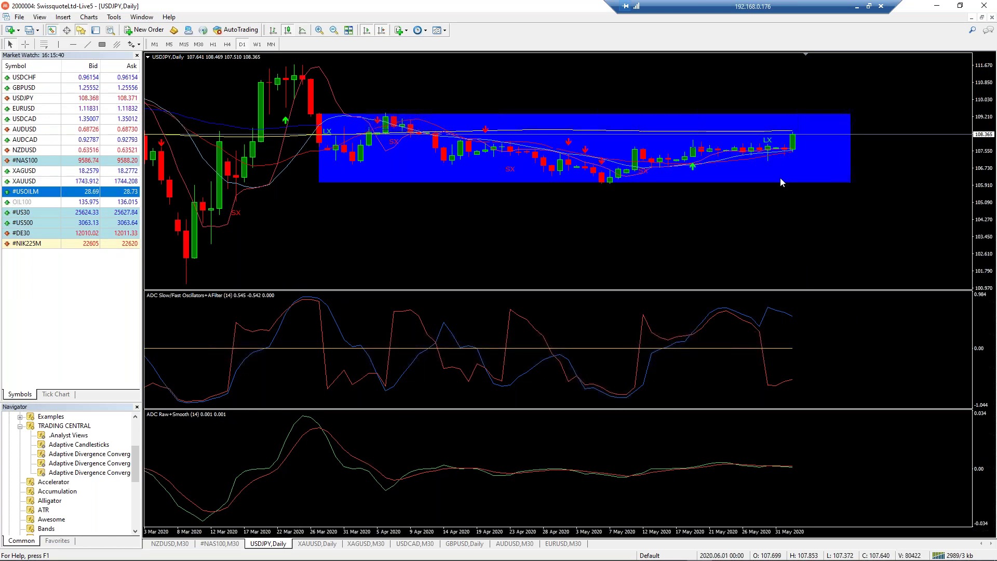
pyautogui.moveTo(767, 146)
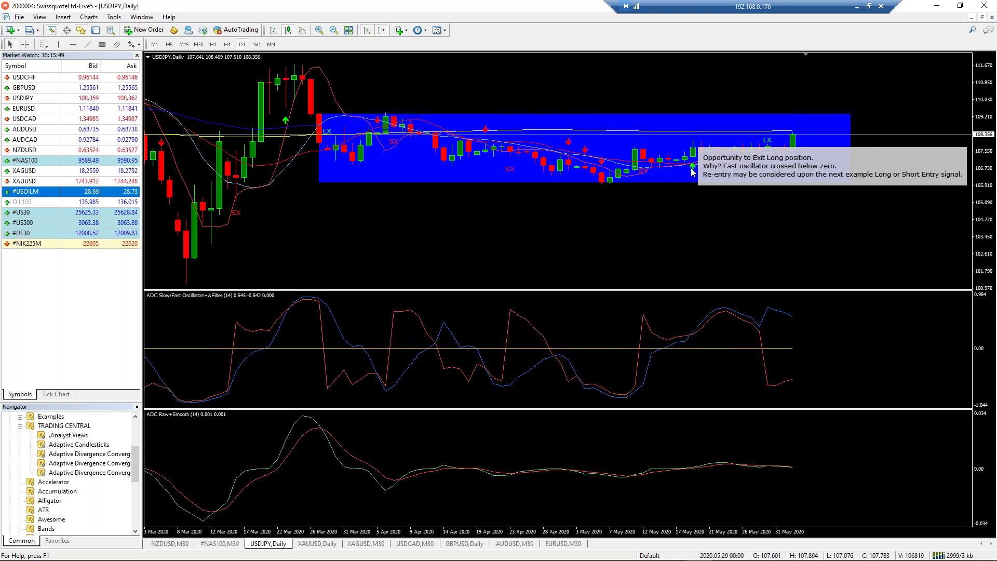
pyautogui.moveTo(692, 170)
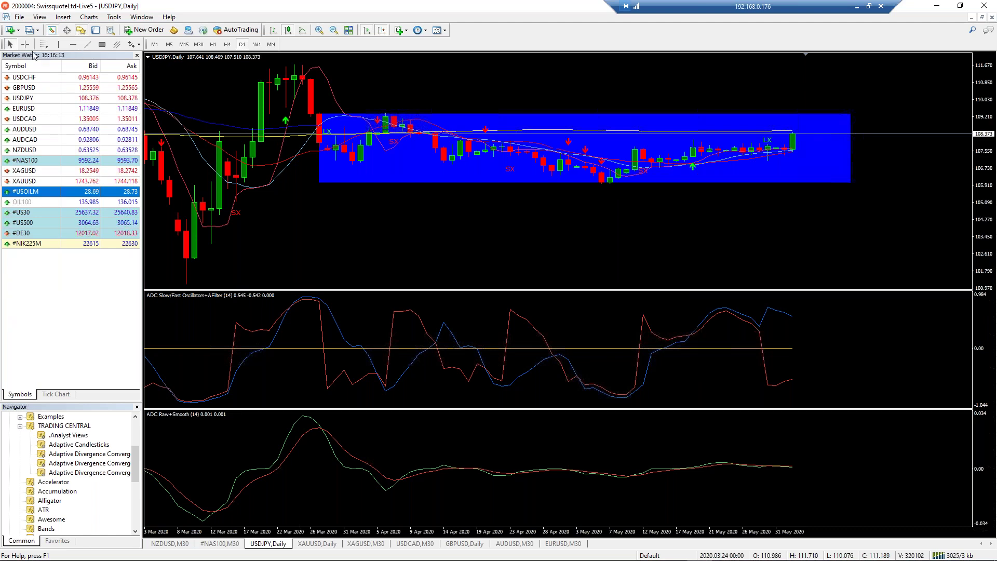
pyautogui.middleClick(695, 265)
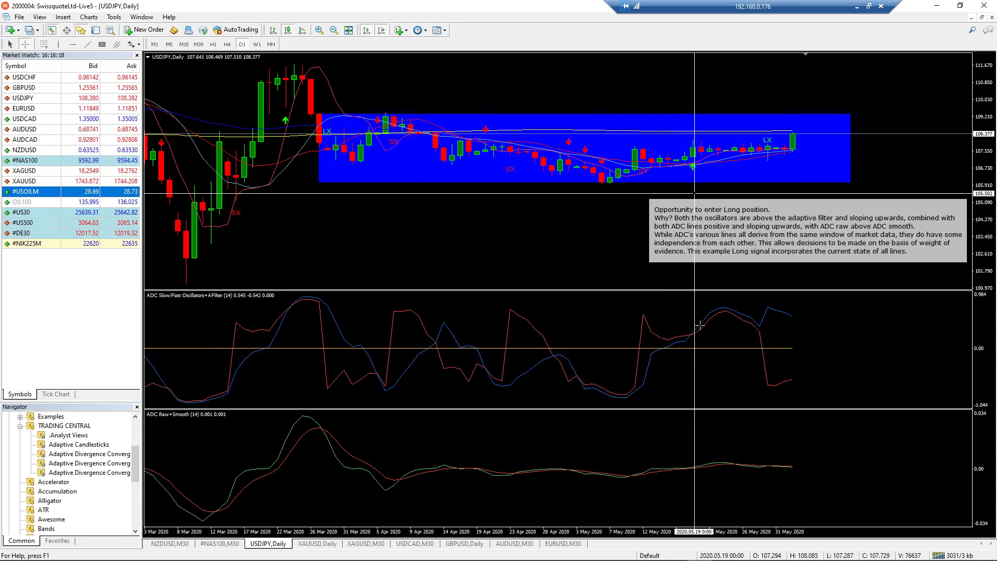
pyautogui.moveTo(697, 330)
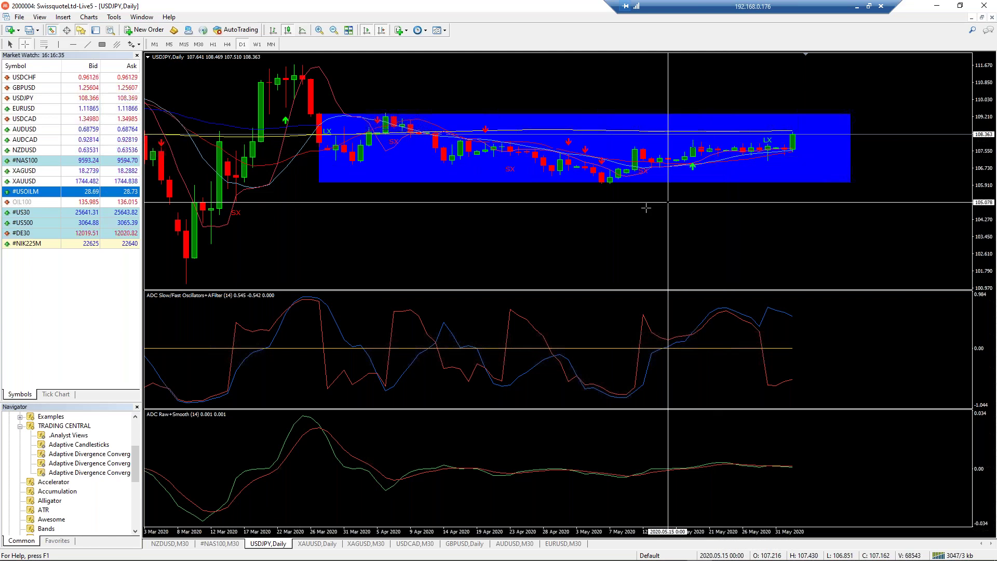
pyautogui.moveTo(640, 208)
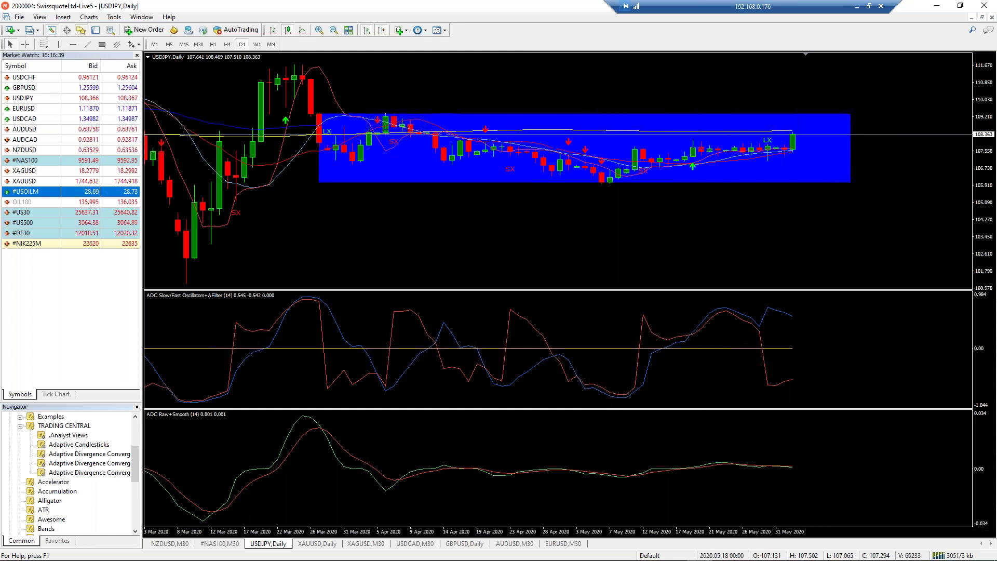
# Delete the ADC ChartPrice, Oscillator and Lines indicators from the USDJPY chart.
pyautogui.rightClick(681, 239)
pyautogui.press('Down')
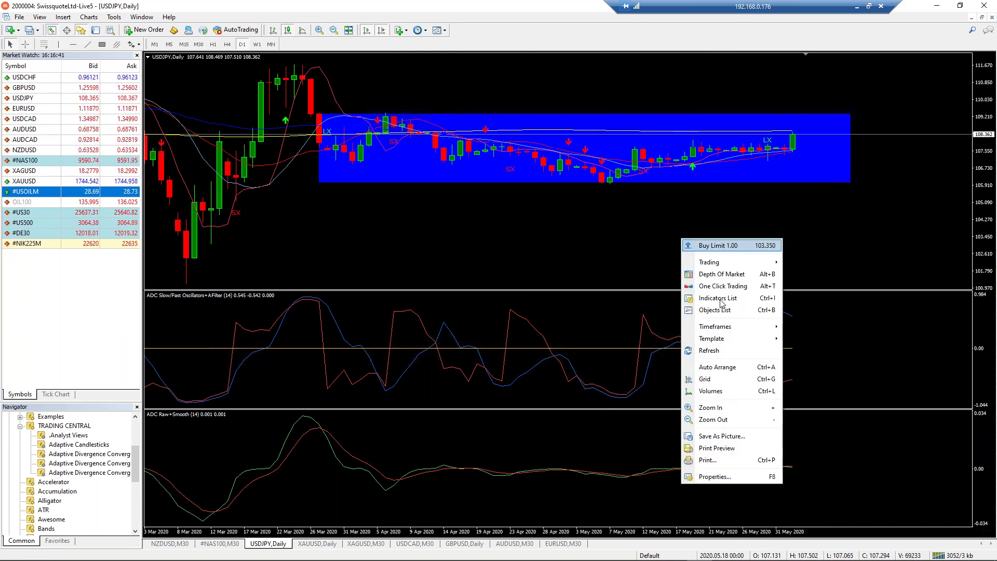
pyautogui.click(721, 303)
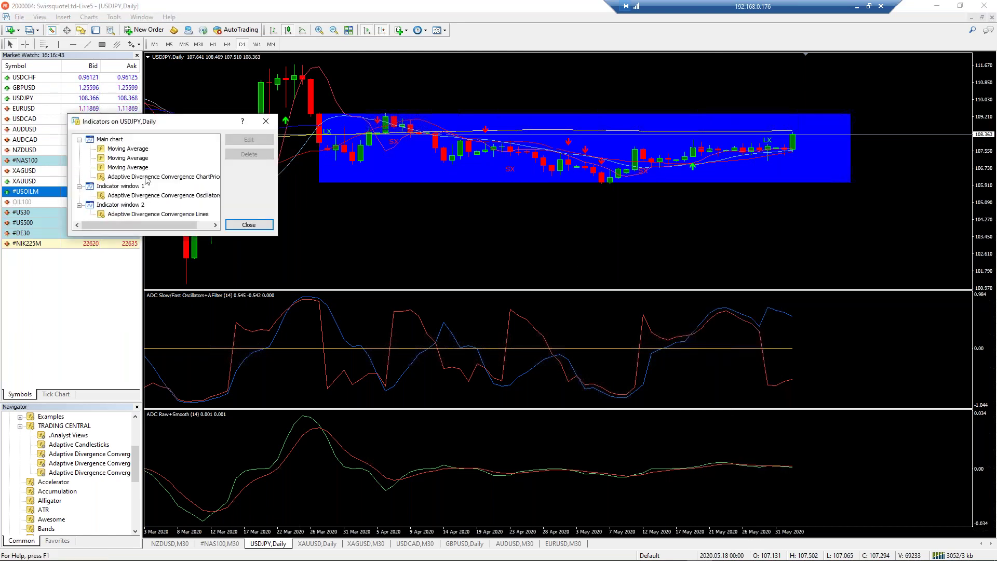
pyautogui.click(158, 178)
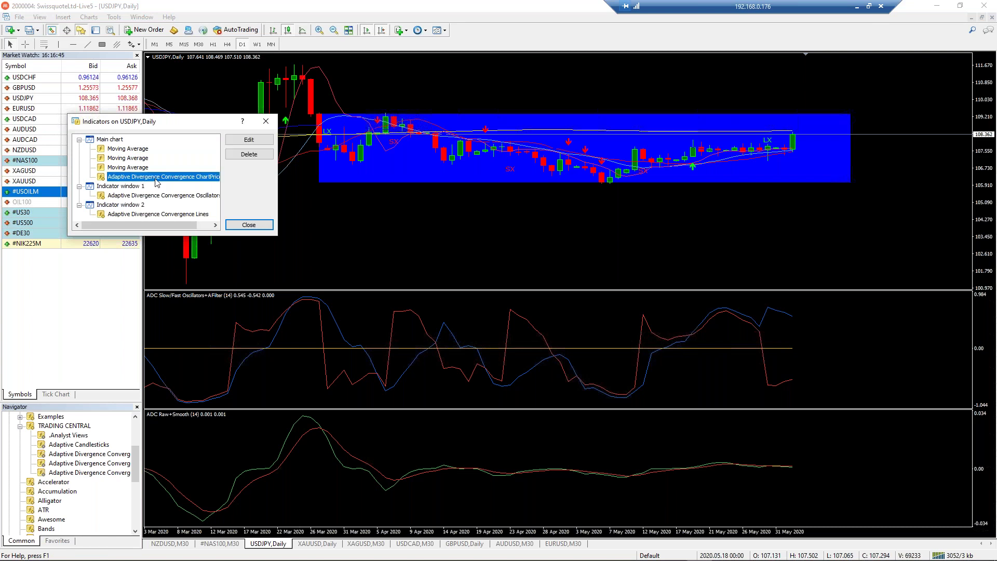
pyautogui.click(245, 155)
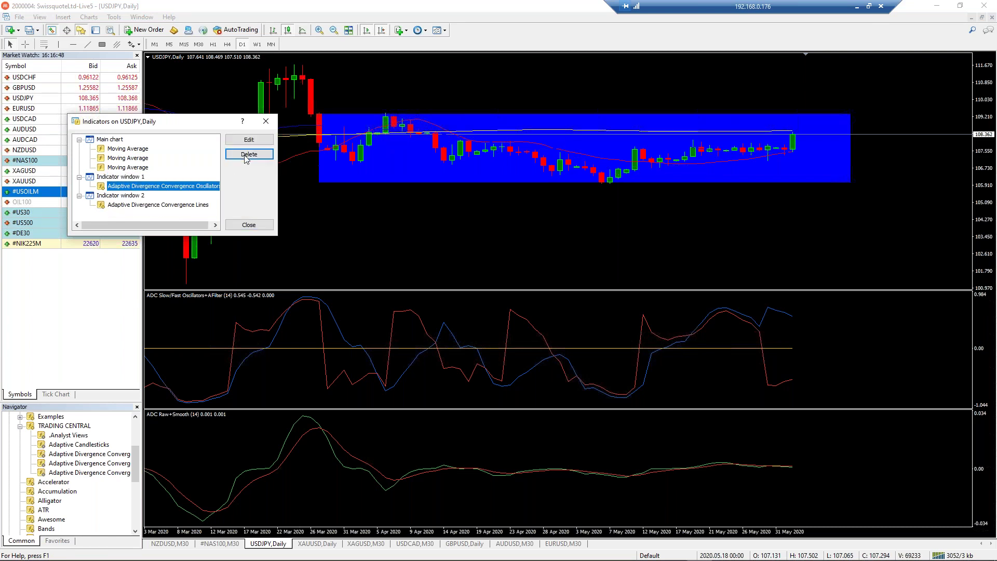
pyautogui.click(242, 158)
pyautogui.click(200, 186)
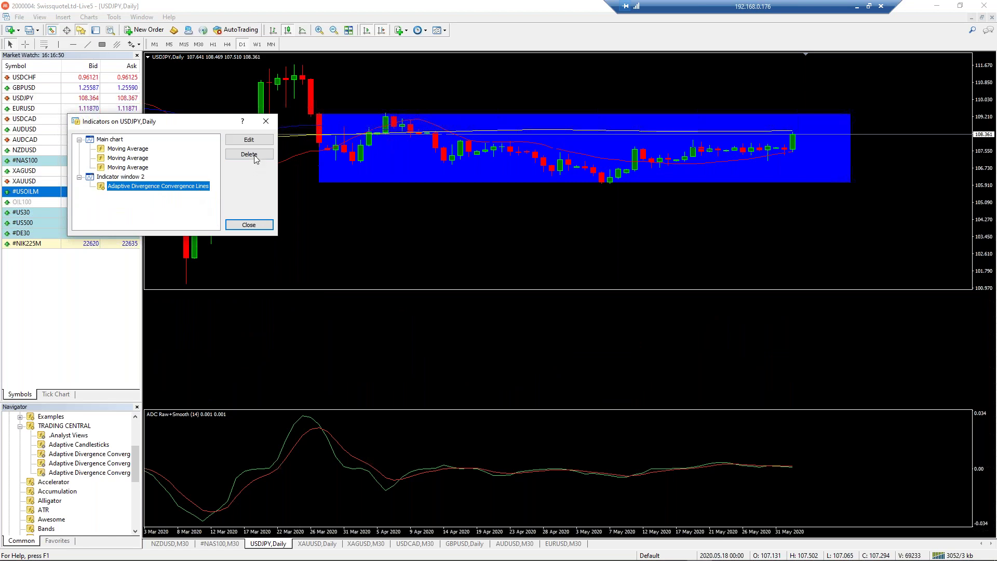
pyautogui.click(249, 154)
pyautogui.press('Escape')
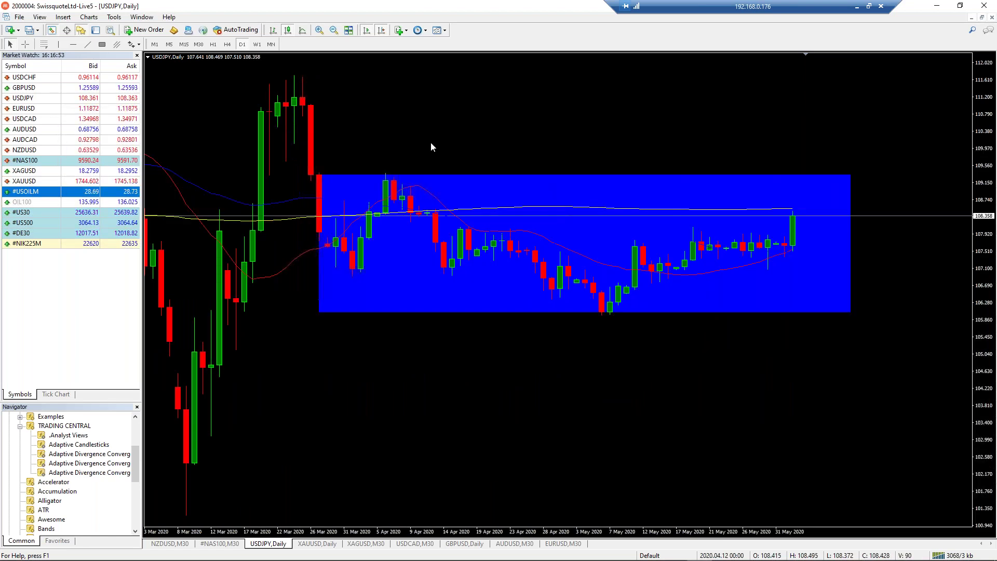
# Delete the blue rectangle using the chart's Objects List.
pyautogui.rightClick(422, 99)
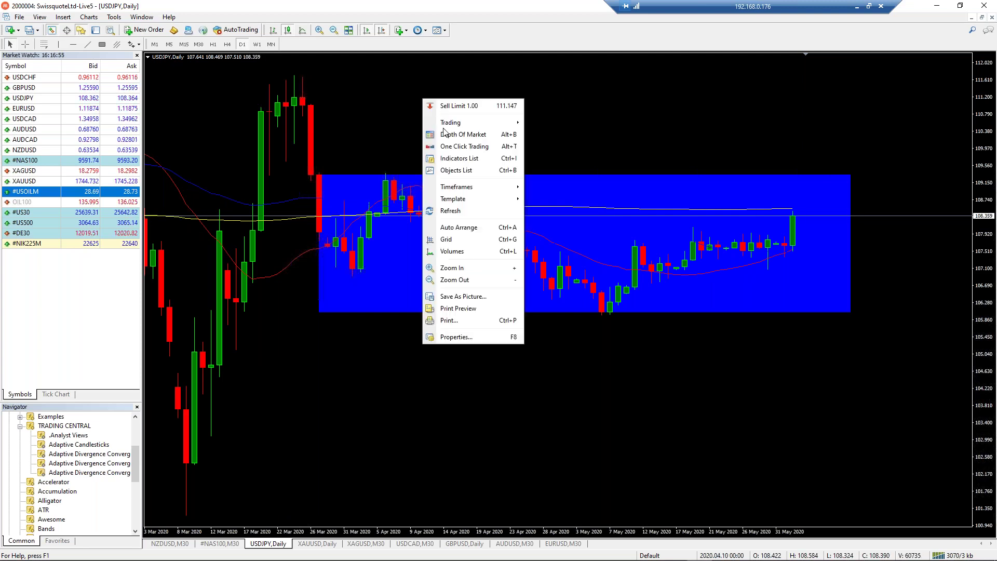
pyautogui.click(458, 171)
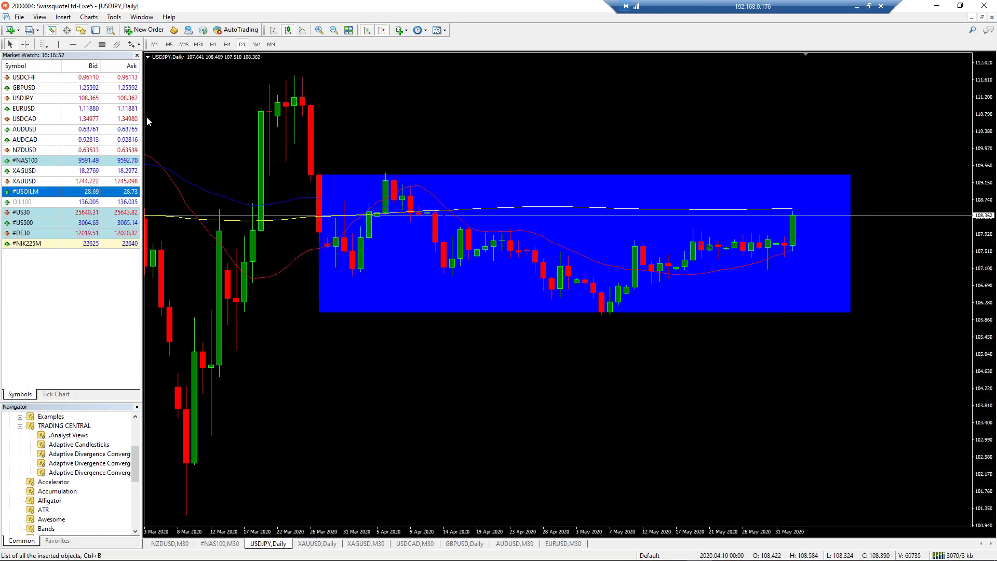
pyautogui.press('Down')
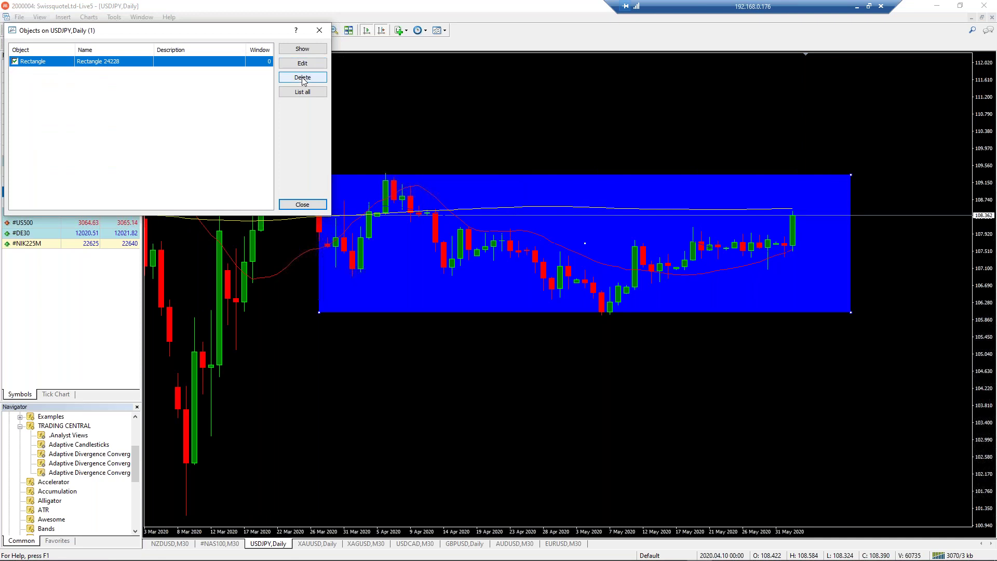
pyautogui.click(303, 77)
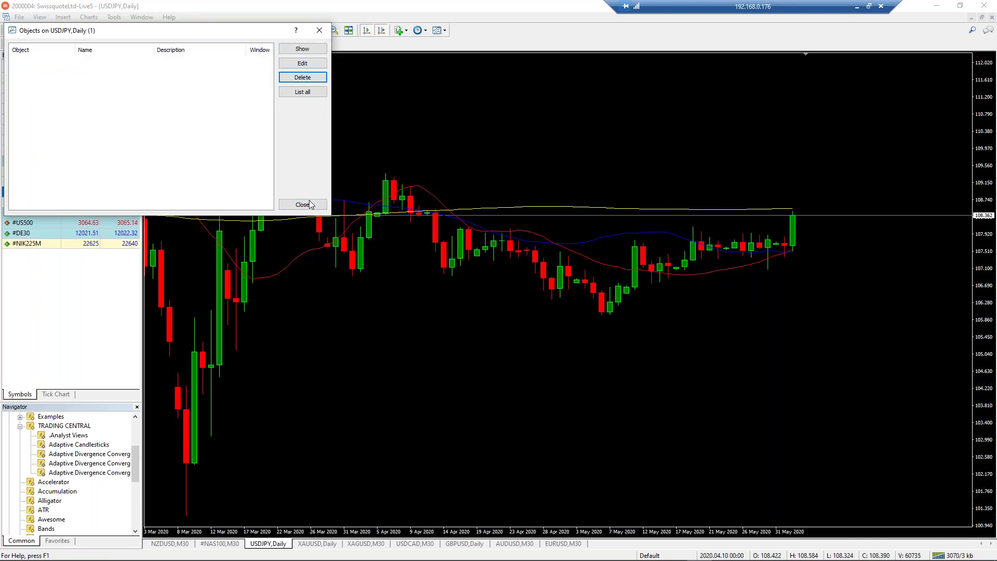
pyautogui.press('Escape')
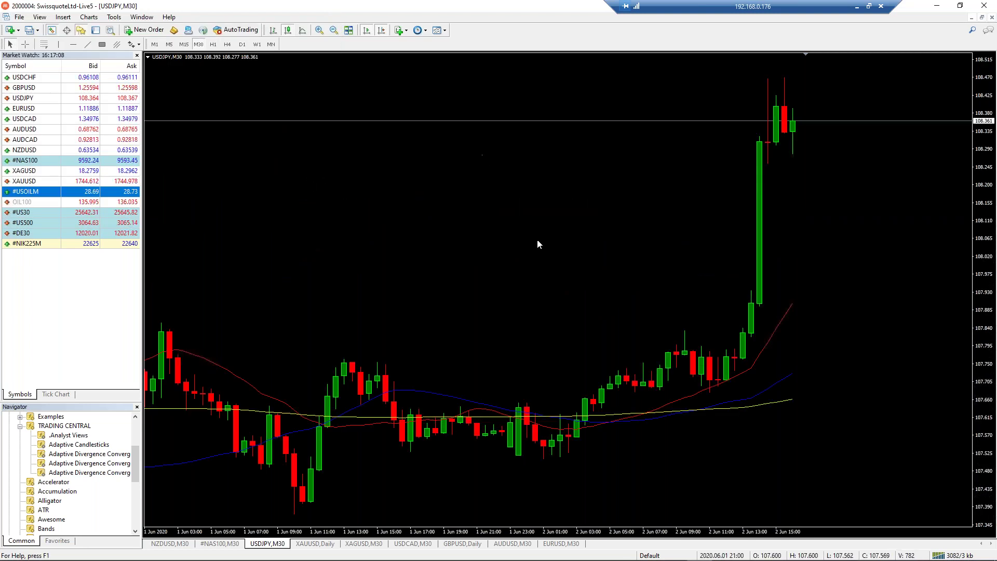
pyautogui.moveTo(542, 256); pyautogui.dragTo(559, 254)
pyautogui.press('Right')
pyautogui.press('Right')
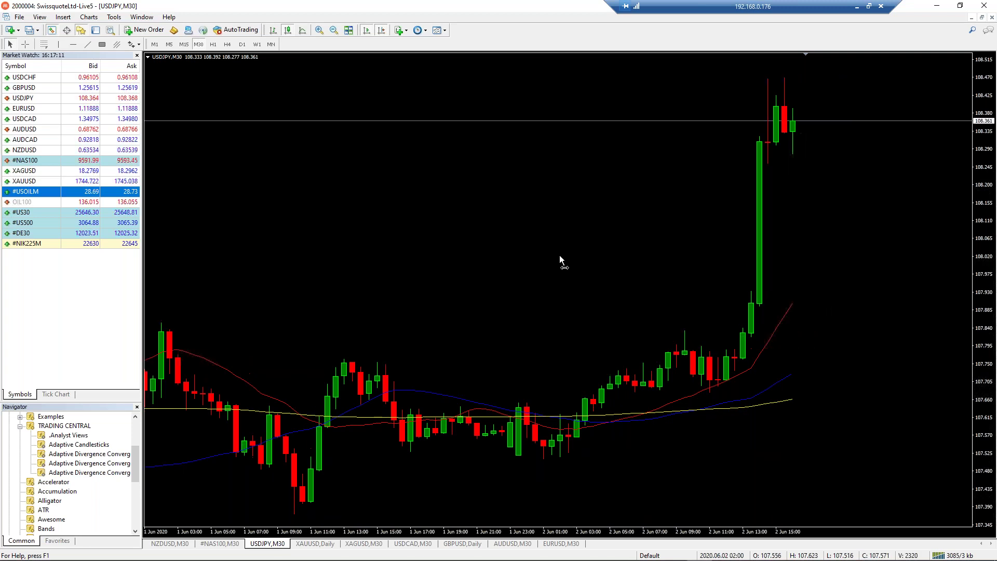
pyautogui.moveTo(592, 258); pyautogui.dragTo(607, 268)
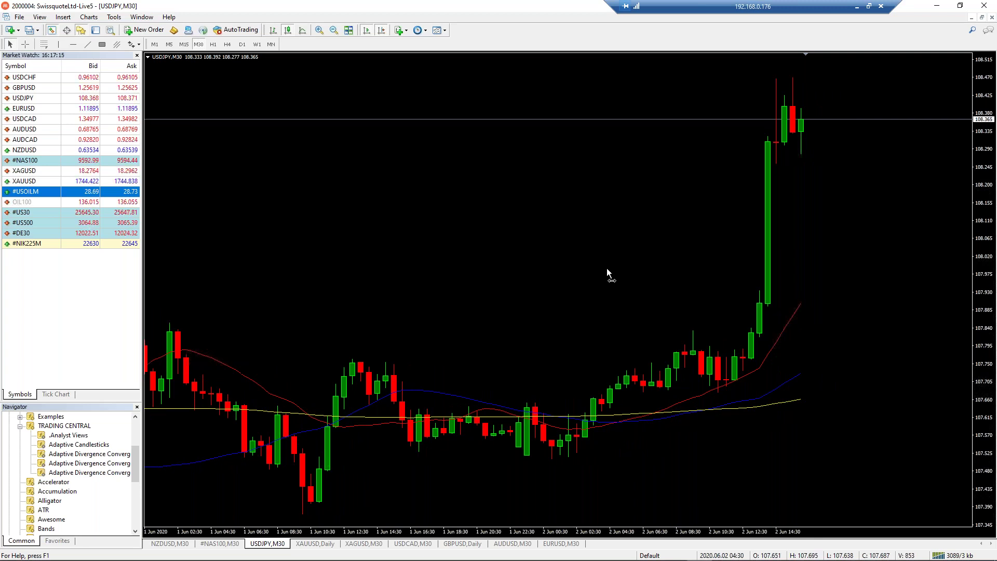
pyautogui.moveTo(606, 268); pyautogui.dragTo(607, 270)
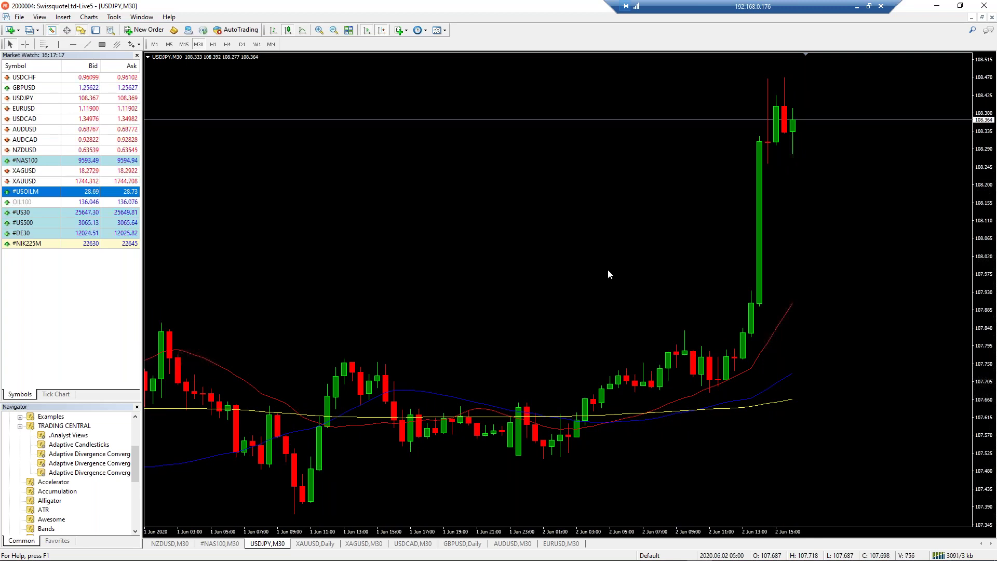
pyautogui.moveTo(811, 249); pyautogui.dragTo(782, 250)
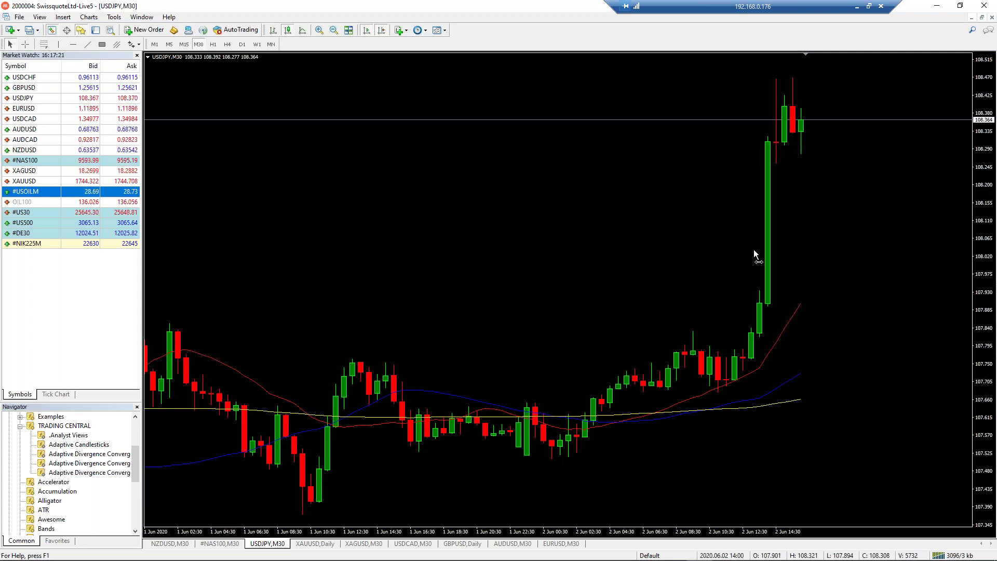
pyautogui.moveTo(789, 179); pyautogui.dragTo(796, 145)
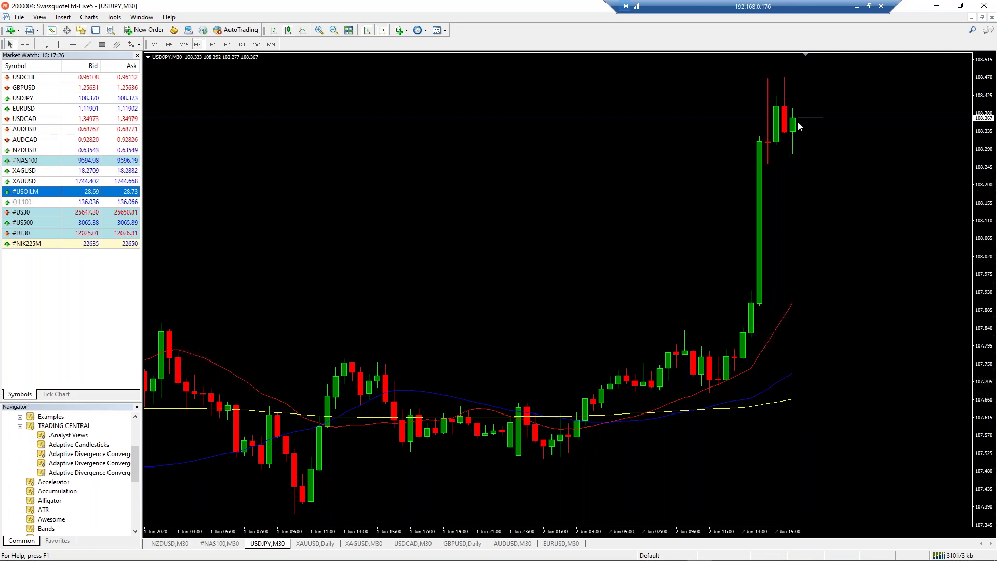
# Add horizontal levels below the latest USDJPY candles and at the 108.469 high, then load #US500.
pyautogui.click(801, 158)
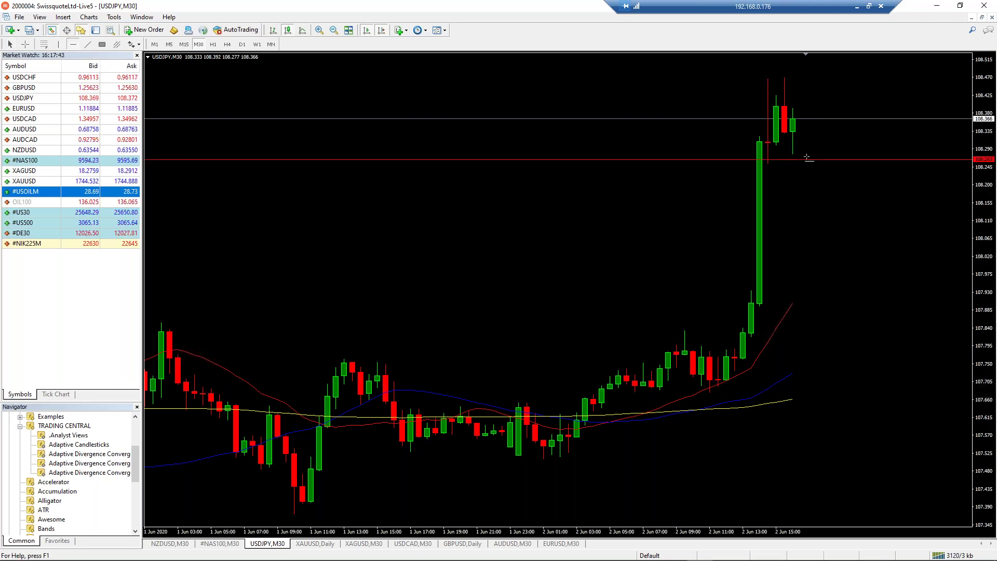
pyautogui.moveTo(801, 158); pyautogui.dragTo(791, 166)
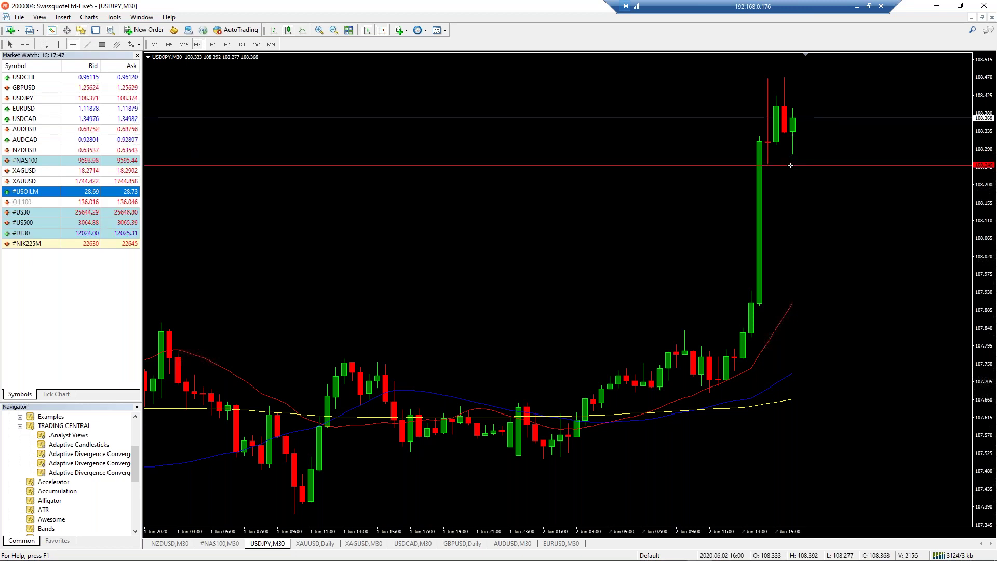
pyautogui.click(72, 45)
pyautogui.click(801, 76)
pyautogui.moveTo(801, 77); pyautogui.dragTo(797, 78)
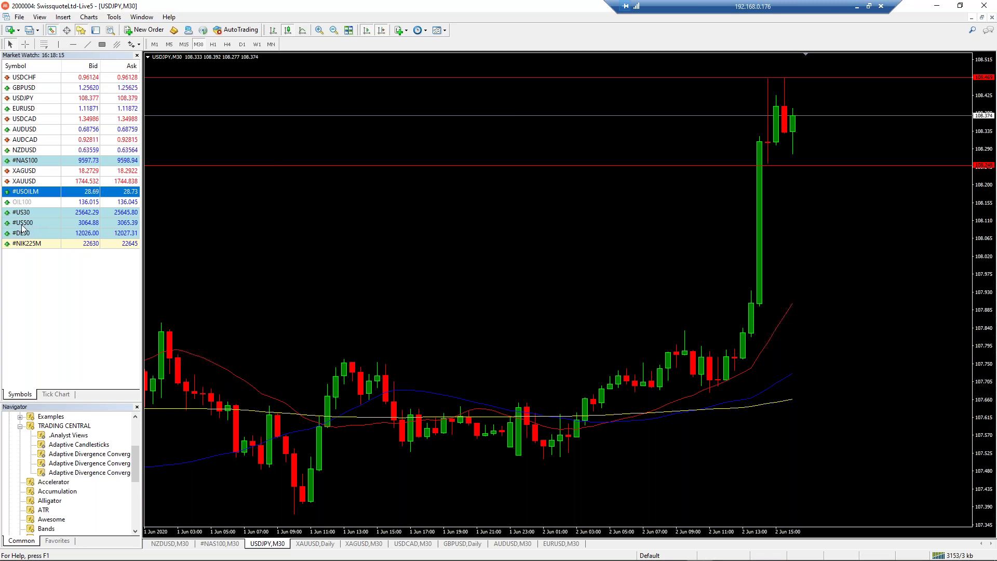
pyautogui.moveTo(36, 223); pyautogui.dragTo(467, 259)
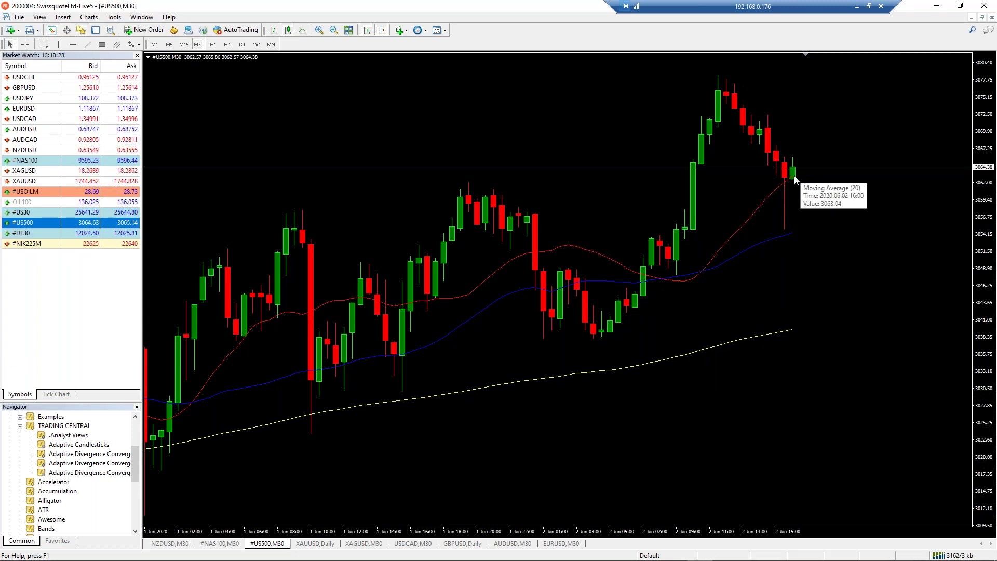
# Set #US500 to M5 and place horizontal levels just below and above price near 3065.13.
pyautogui.click(169, 45)
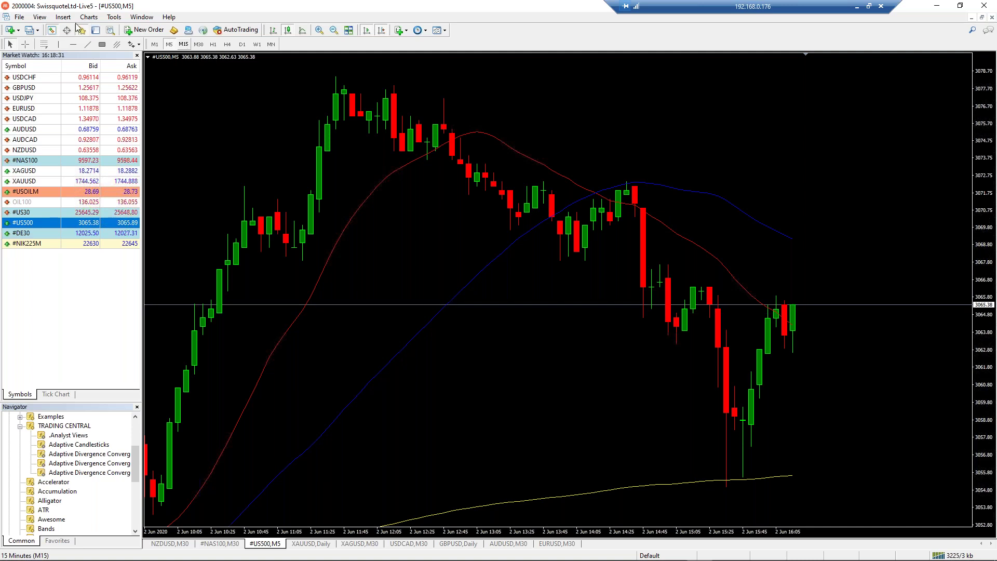
pyautogui.click(72, 43)
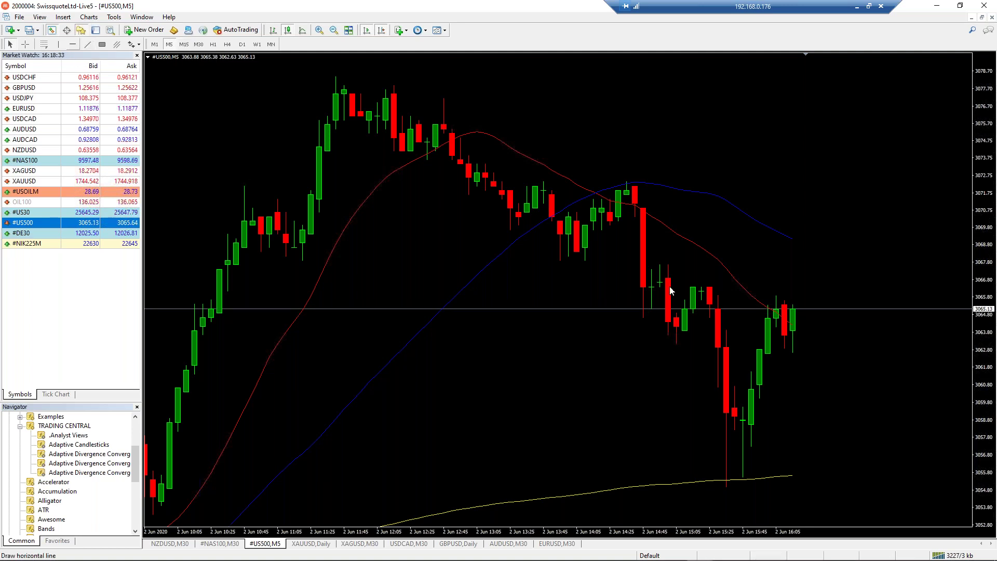
pyautogui.click(797, 354)
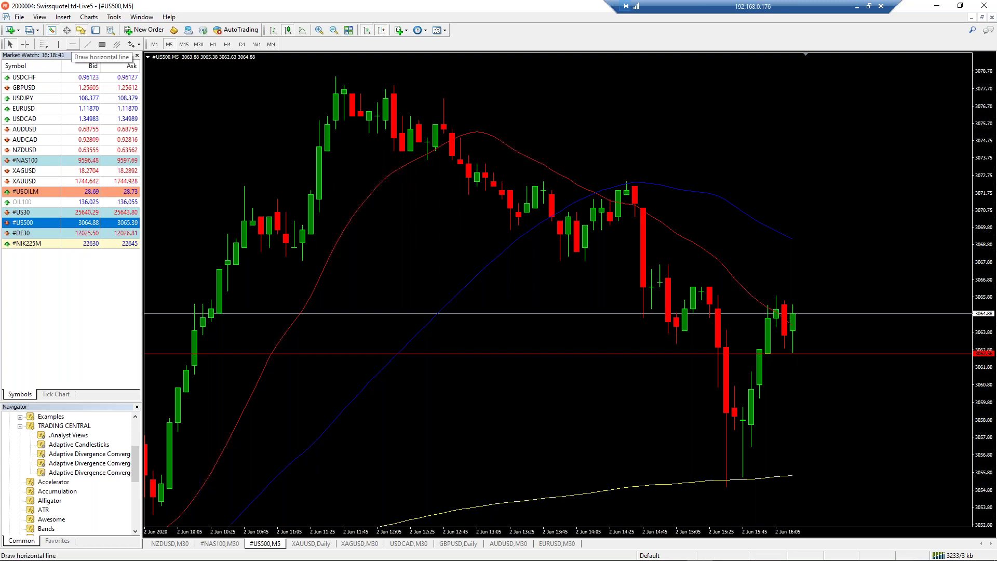
pyautogui.click(787, 295)
pyautogui.moveTo(787, 297); pyautogui.dragTo(791, 295)
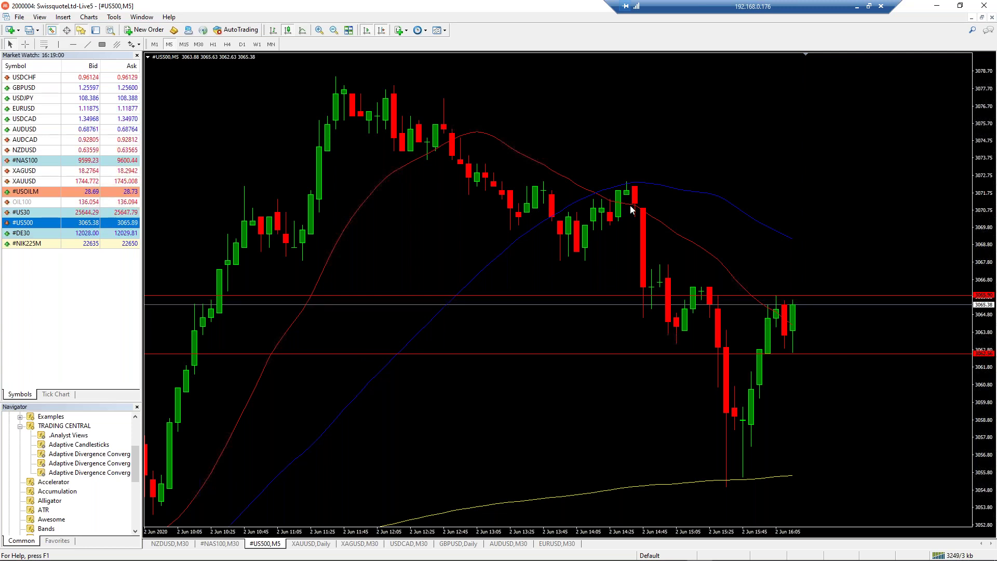
# Show the Terminal panel and tile all nine chart windows with Alt+R.
pyautogui.click(96, 30)
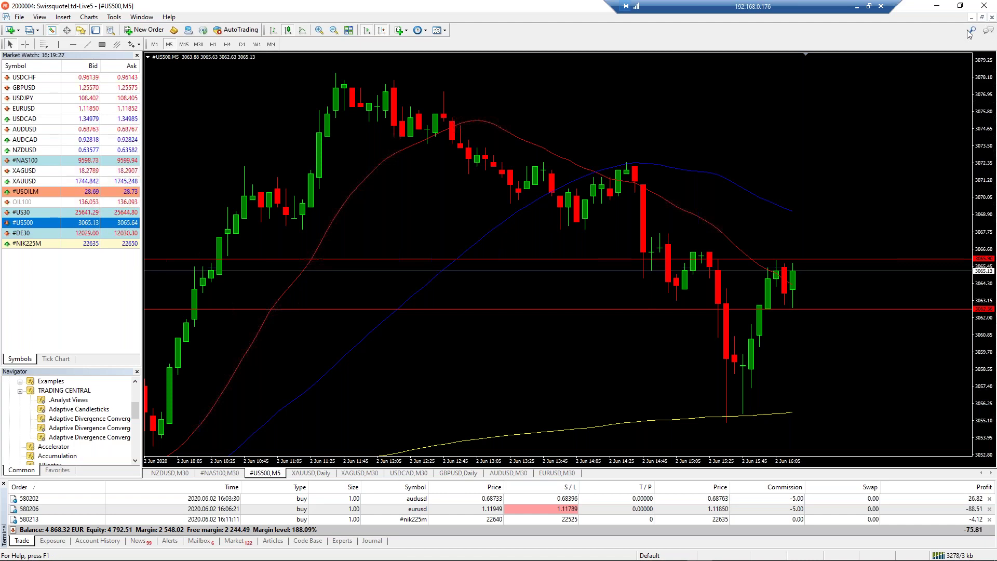
pyautogui.hotkey('alt', 'r')
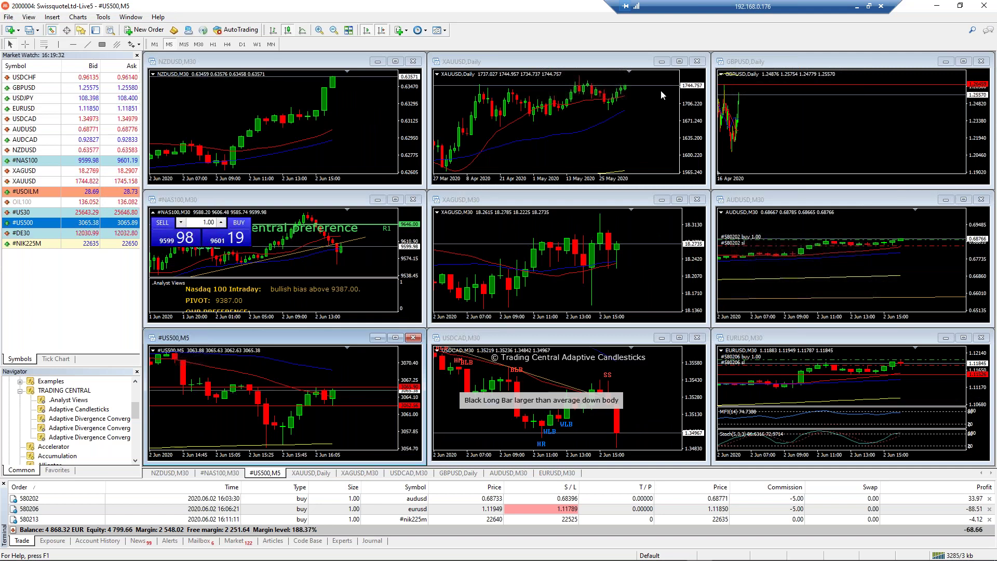
pyautogui.doubleClick(818, 336)
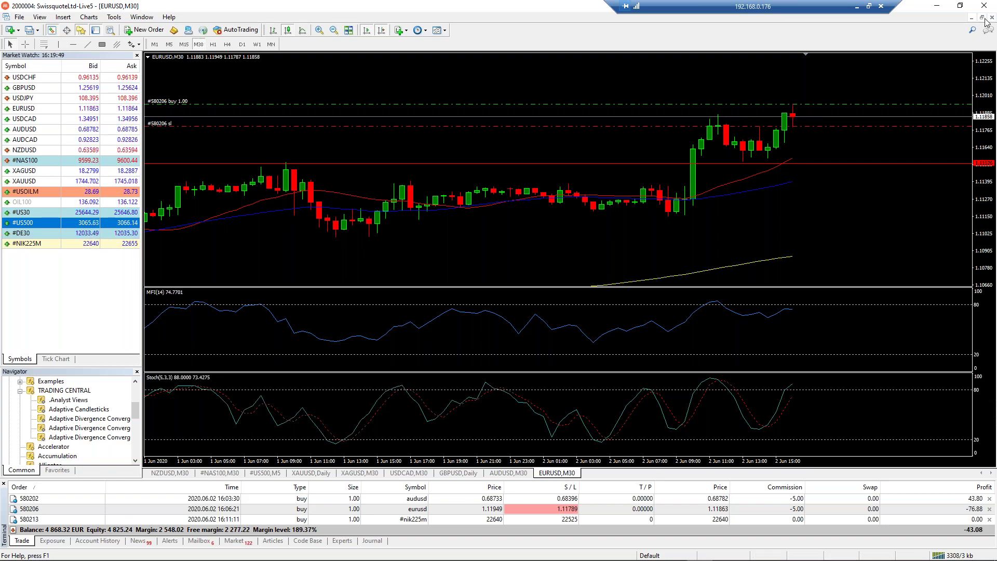
pyautogui.hotkey('alt', 'r')
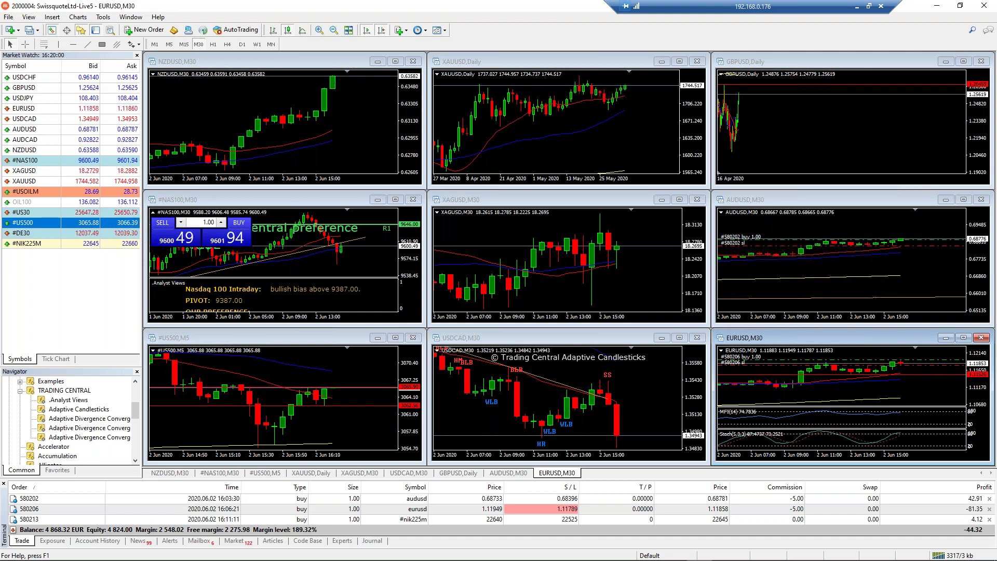
# Open a new USDCHF chart window from Market Watch and set it to D1.
pyautogui.rightClick(35, 80)
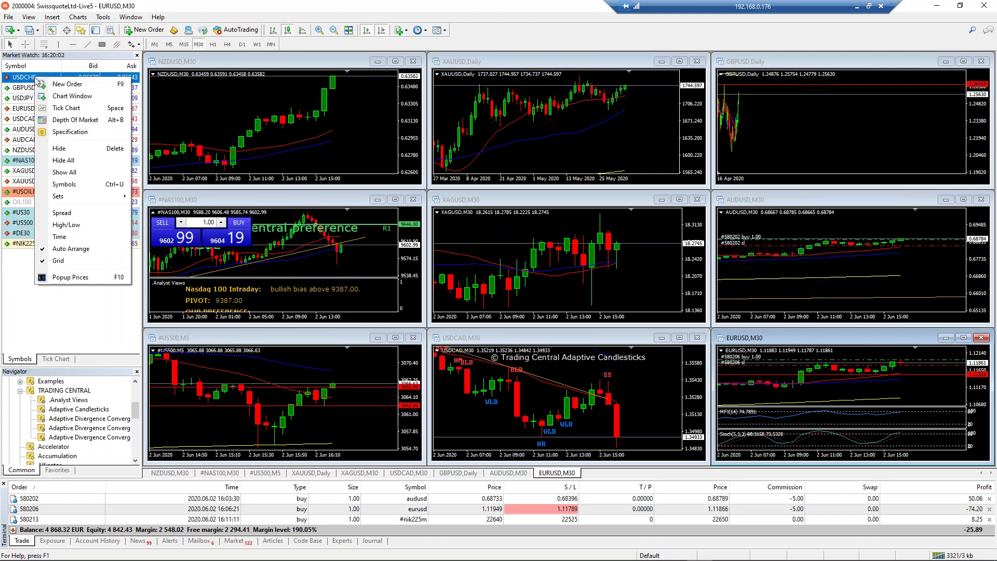
pyautogui.click(72, 96)
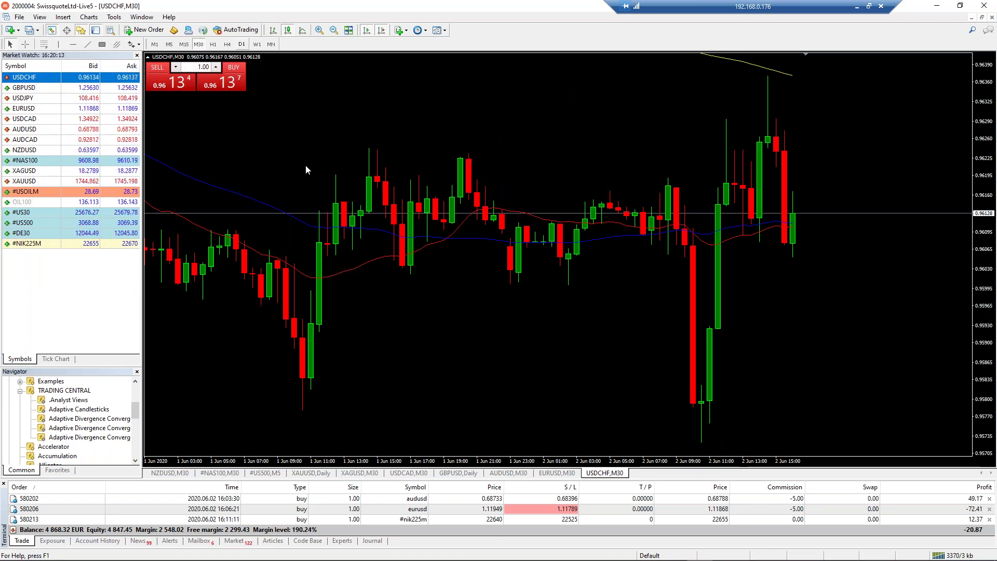
pyautogui.click(242, 44)
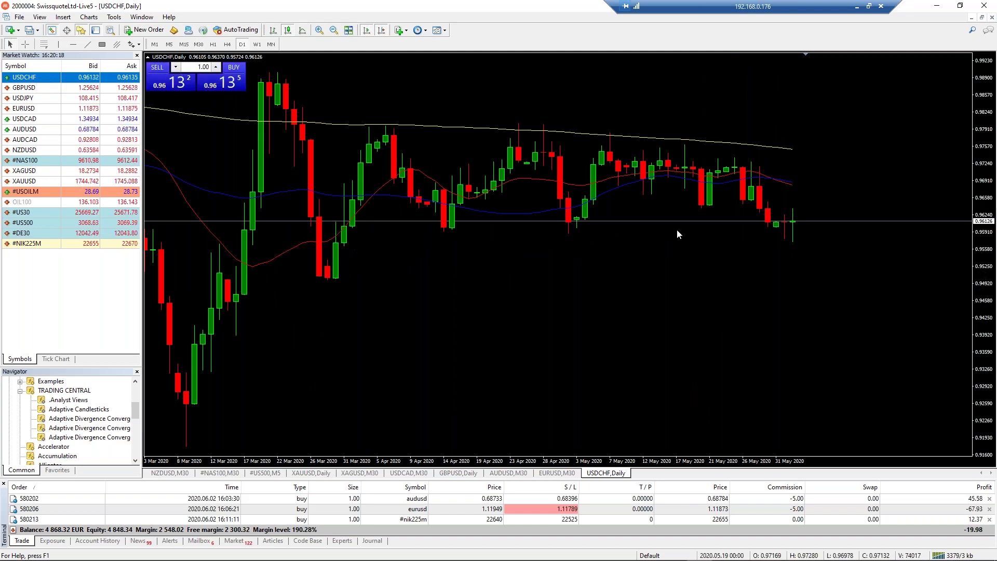
# Place a horizontal level at 0.97229 on the USDCHF Daily chart.
pyautogui.scroll(1, 341, 118)
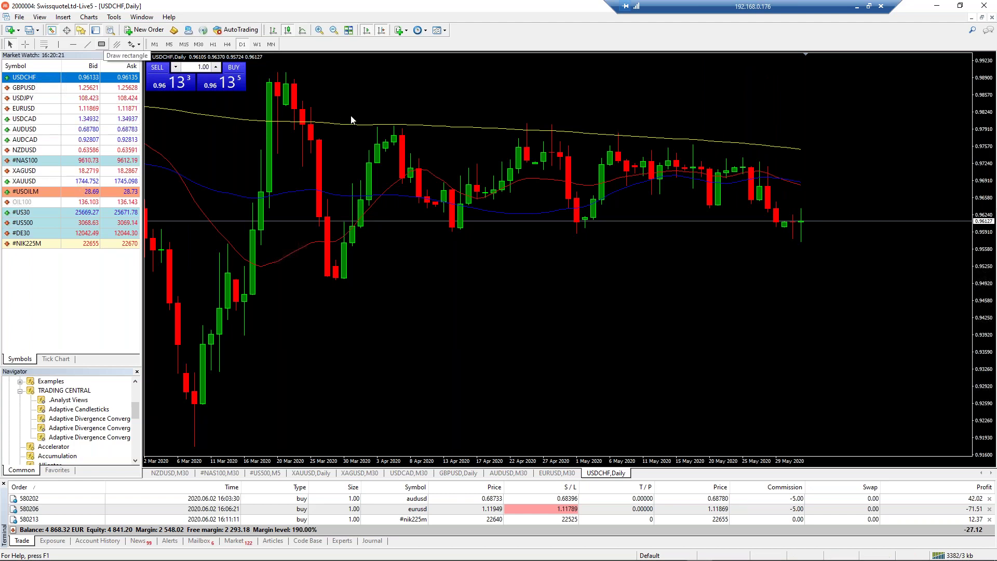
pyautogui.scroll(-1, 359, 121)
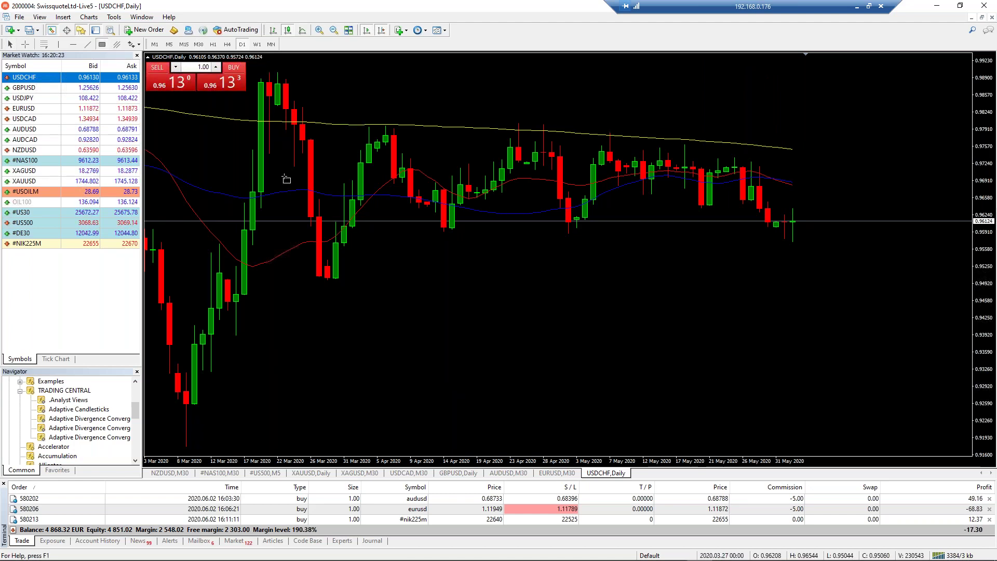
pyautogui.click(73, 44)
pyautogui.moveTo(660, 121); pyautogui.dragTo(768, 137)
# Draw falling and rising trendlines from the 22 Mar high and 26 Mar low, then load USDCAD.
pyautogui.click(88, 44)
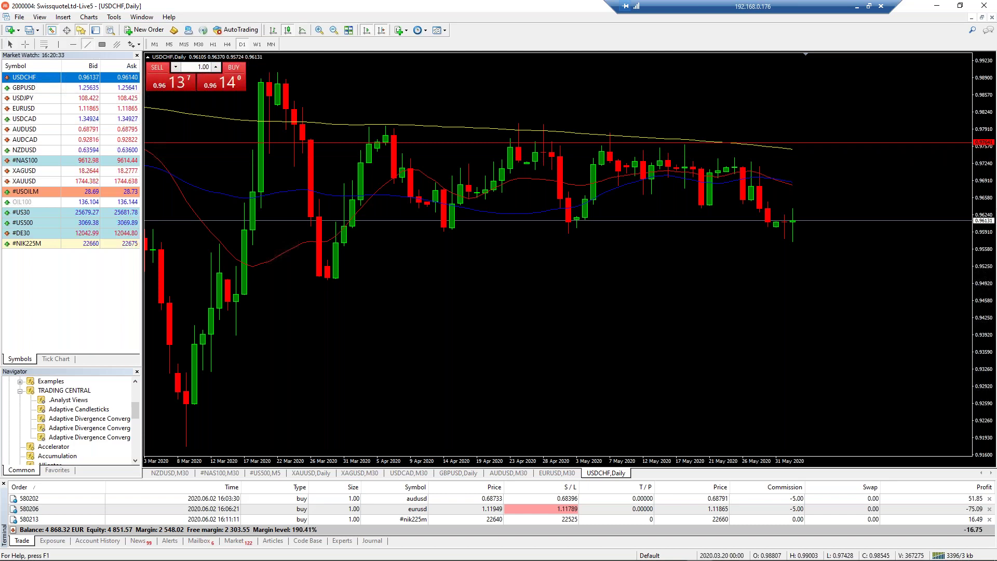
pyautogui.moveTo(278, 72)
pyautogui.mouseDown()
pyautogui.moveTo(733, 152)
pyautogui.moveTo(843, 189)
pyautogui.moveTo(805, 185)
pyautogui.moveTo(882, 183)
pyautogui.mouseUp()
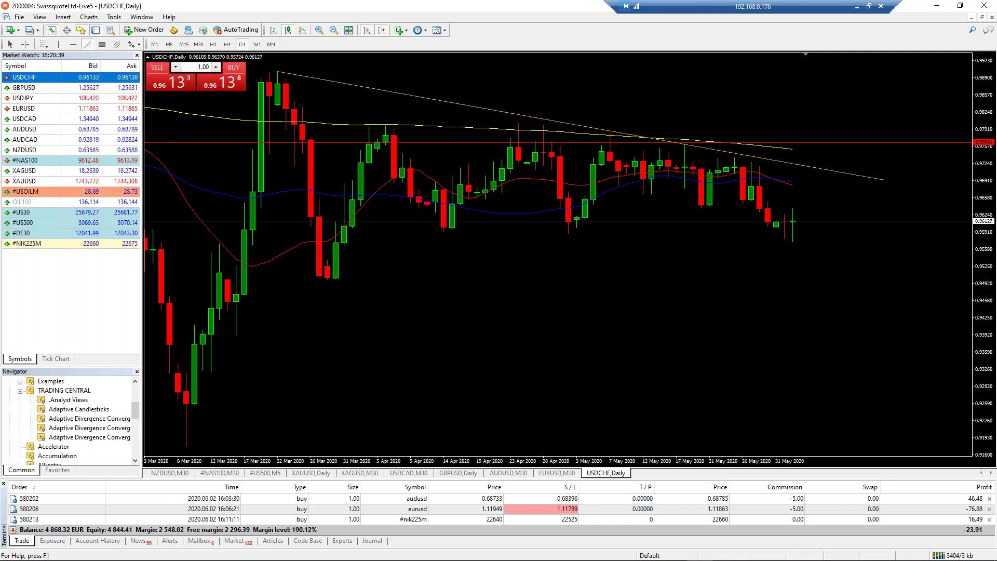
pyautogui.click(88, 44)
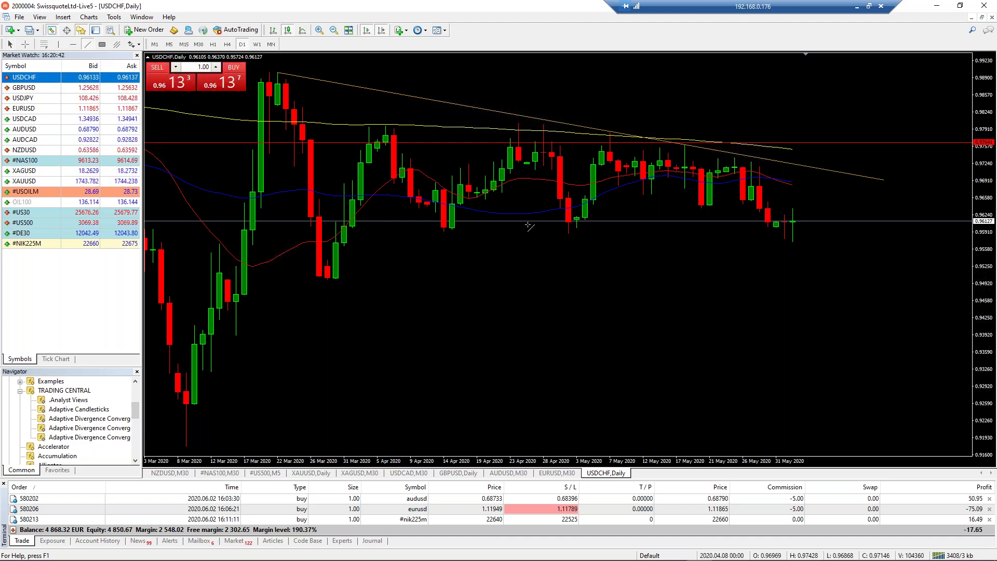
pyautogui.moveTo(328, 280)
pyautogui.mouseDown()
pyautogui.moveTo(448, 243)
pyautogui.moveTo(834, 177)
pyautogui.mouseUp()
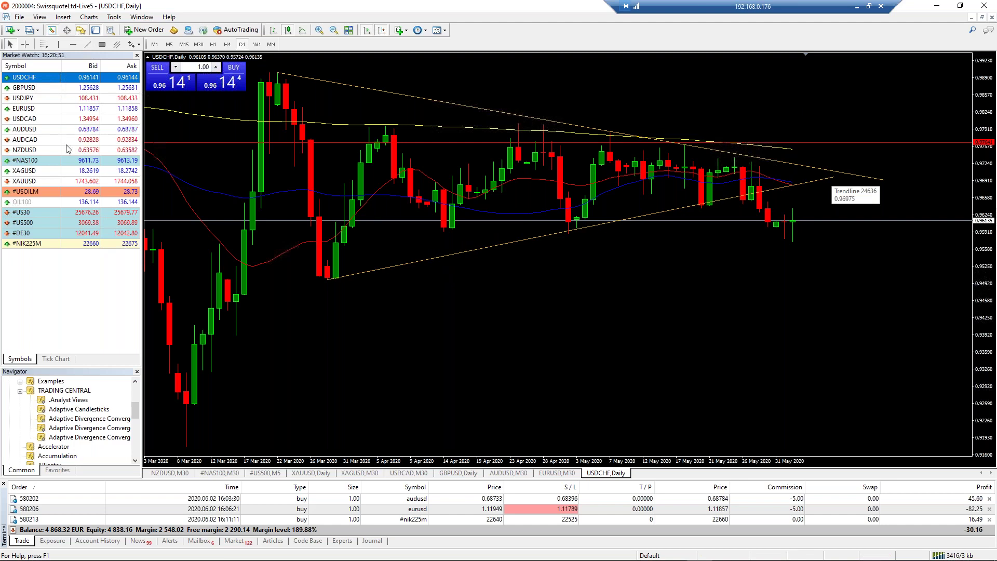
pyautogui.moveTo(24, 118); pyautogui.dragTo(480, 244)
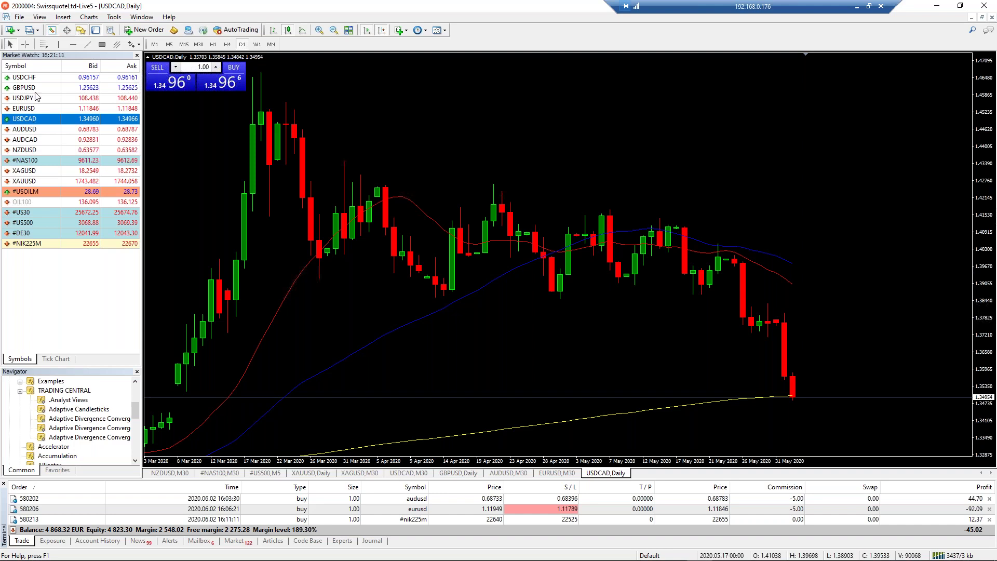
# Load USDCHF back into the chart and restore it to a floating window with Ctrl+F5.
pyautogui.moveTo(25, 77); pyautogui.dragTo(416, 208)
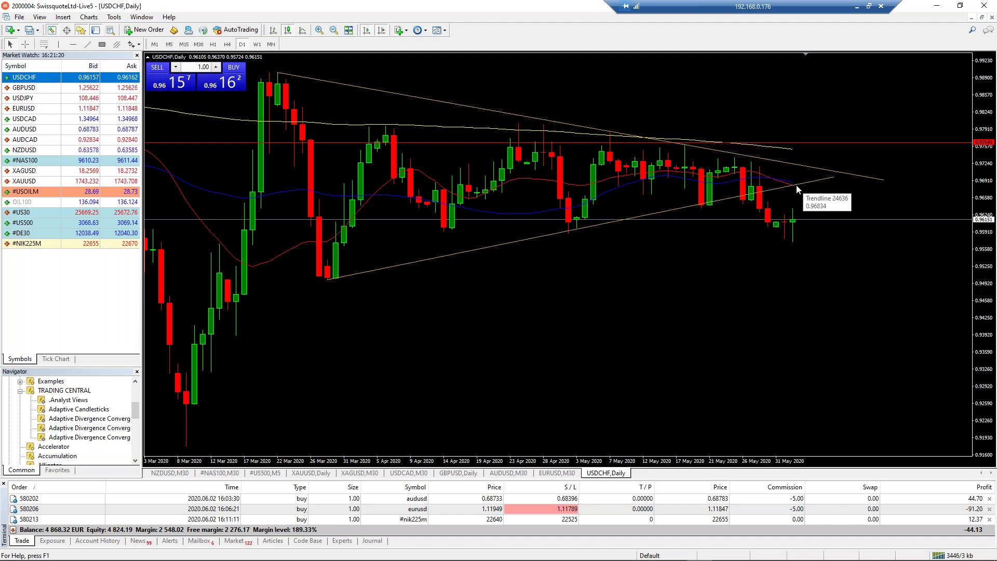
pyautogui.moveTo(799, 185)
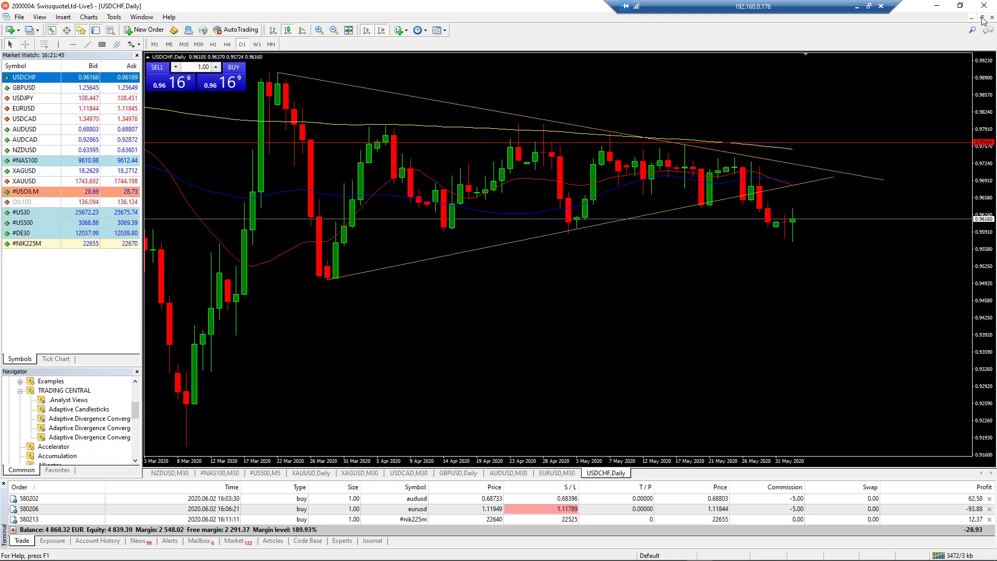
pyautogui.hotkey('ctrl', 'F5')
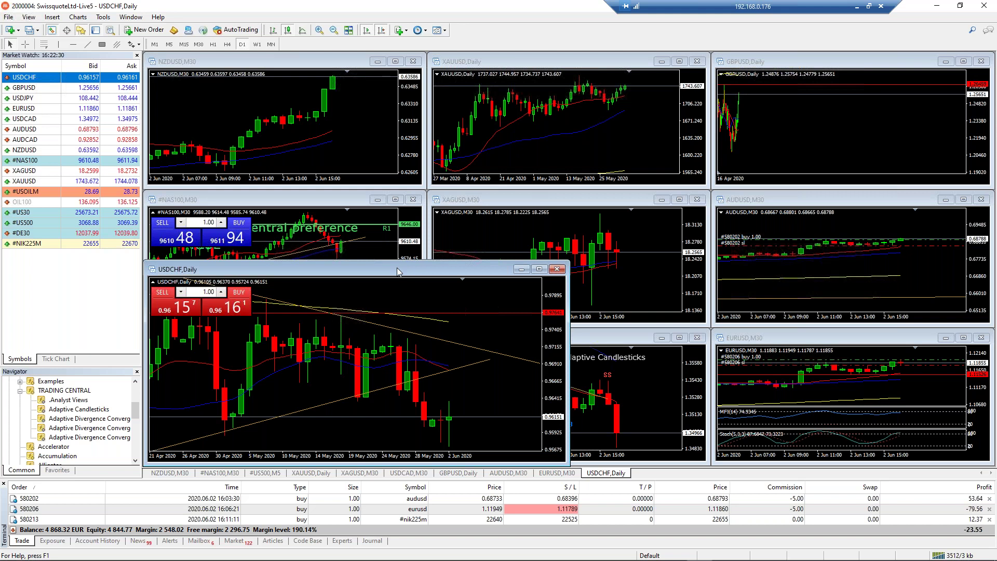
# Reposition the USDCHF window, then bring the #NAS100 M30 chart forward and maximize it.
pyautogui.moveTo(397, 270); pyautogui.dragTo(429, 267)
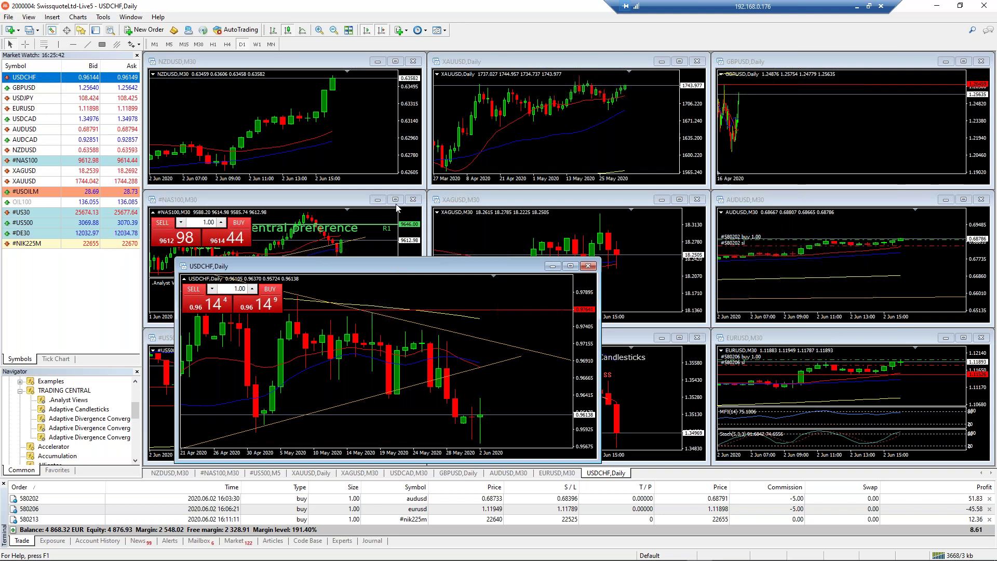
pyautogui.click(328, 246)
pyautogui.click(395, 199)
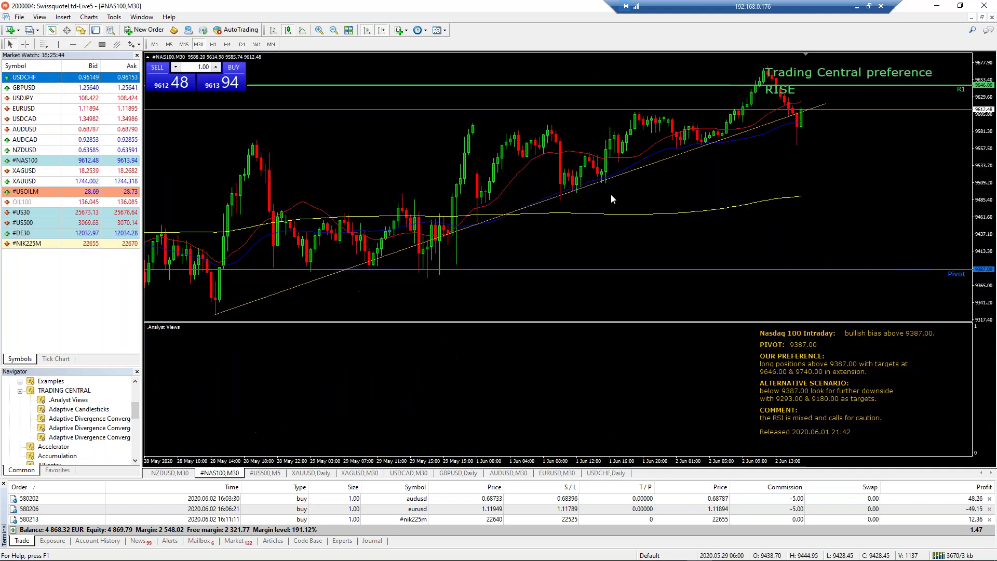
pyautogui.click(257, 45)
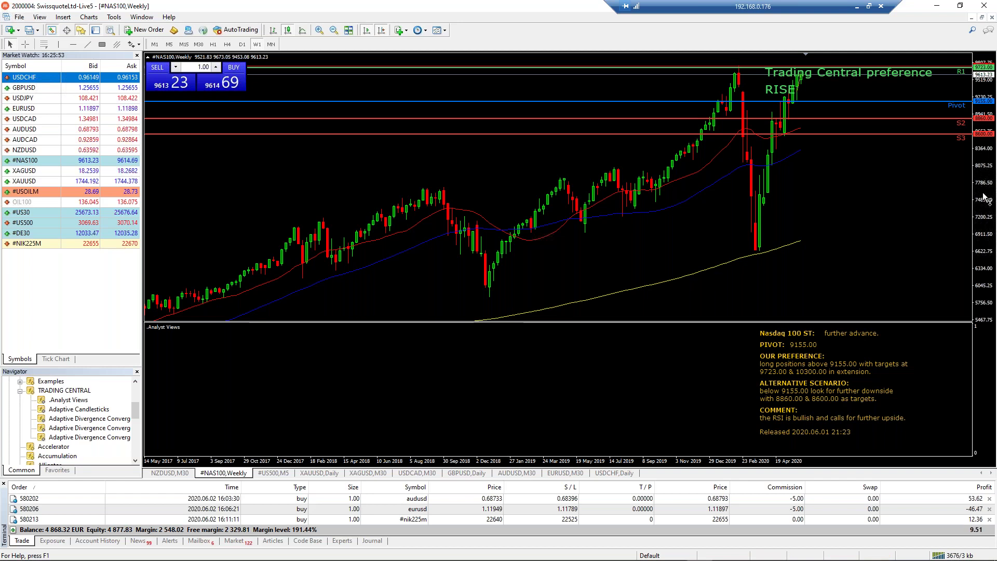
pyautogui.moveTo(986, 202); pyautogui.dragTo(994, 227)
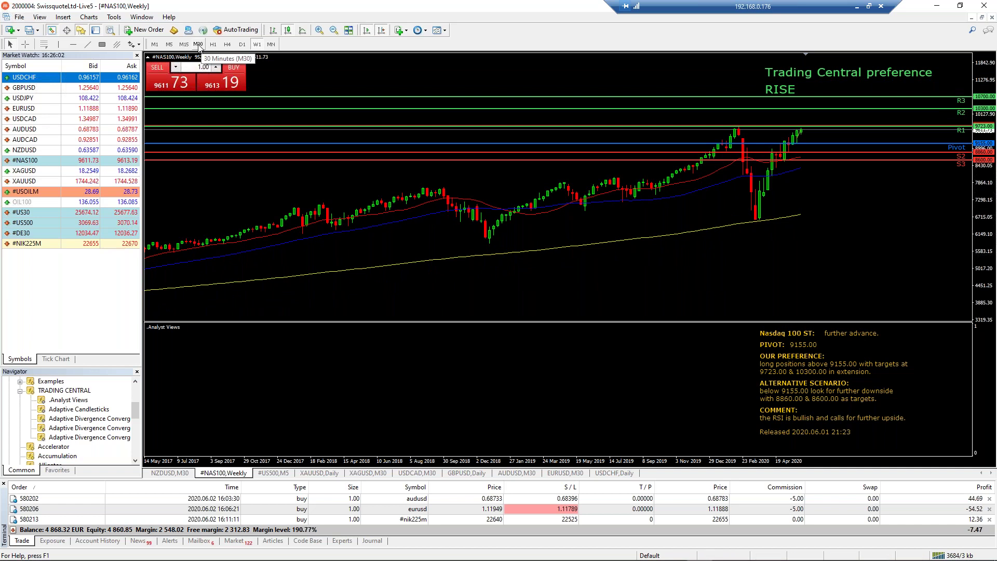
pyautogui.click(199, 44)
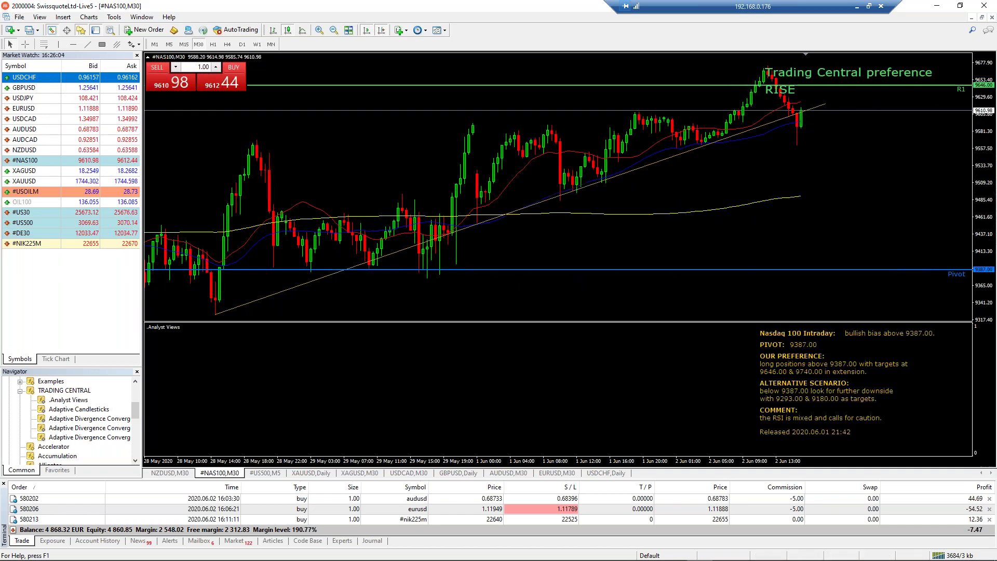